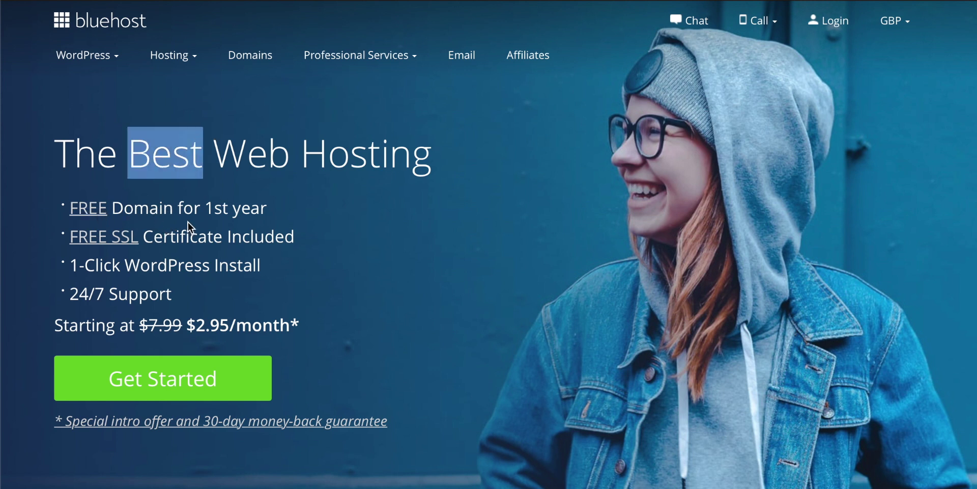
Look through the free WordPress themes, including the second page, and the Elementor starter templates
{"action": "mouse_move", "coordinate": [471, 307]}
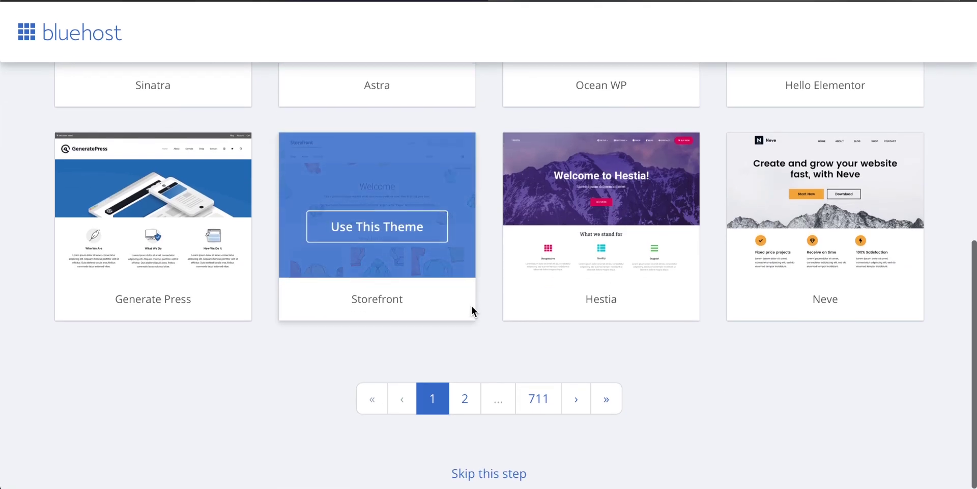
{"action": "scroll", "coordinate": [472, 306], "scroll_direction": "up", "scroll_amount": 2}
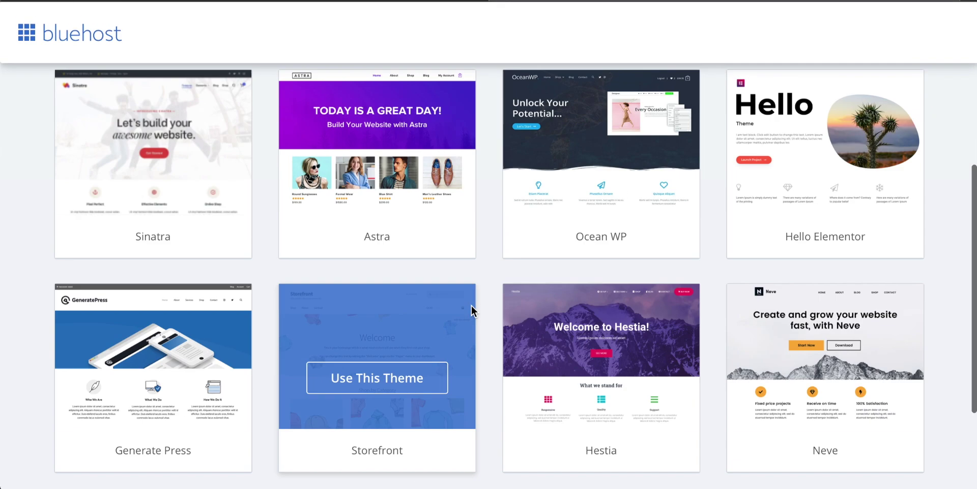
{"action": "scroll", "coordinate": [472, 307], "scroll_direction": "down", "scroll_amount": 2}
{"action": "left_click", "coordinate": [465, 408]}
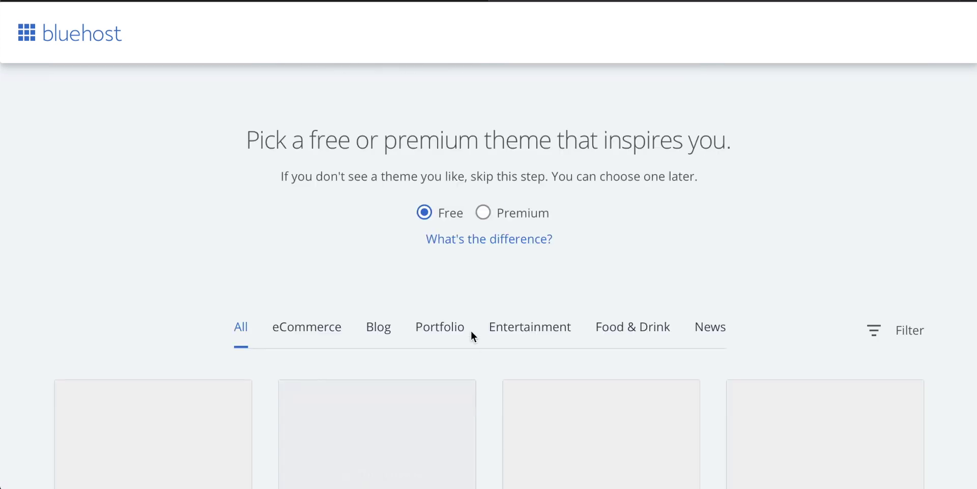
{"action": "scroll", "coordinate": [472, 330], "scroll_direction": "down", "scroll_amount": 5}
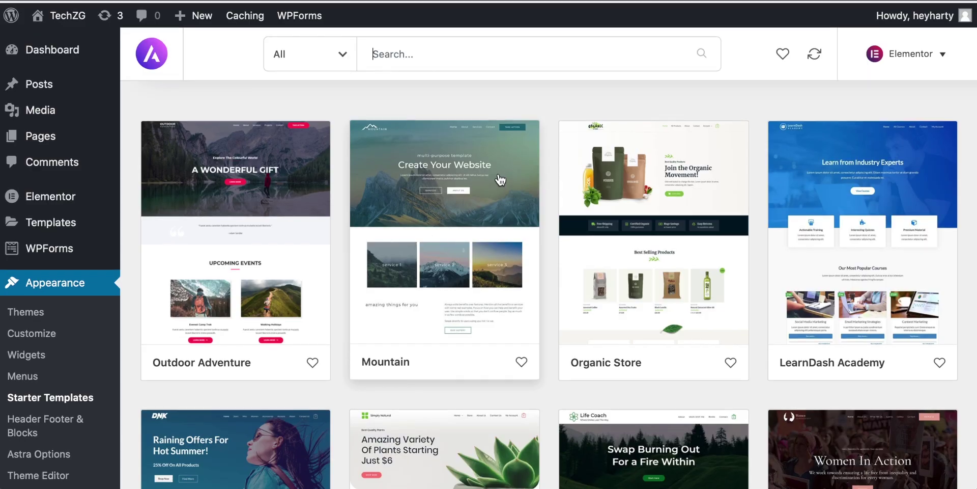
{"action": "scroll", "coordinate": [500, 179], "scroll_direction": "down", "scroll_amount": 1}
{"action": "scroll", "coordinate": [609, 209], "scroll_direction": "down", "scroll_amount": 5}
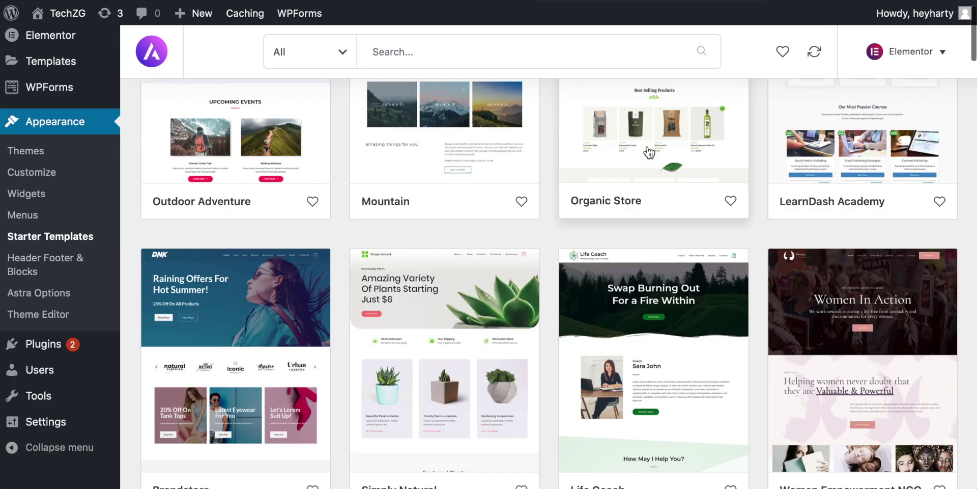
{"action": "left_click", "coordinate": [609, 258]}
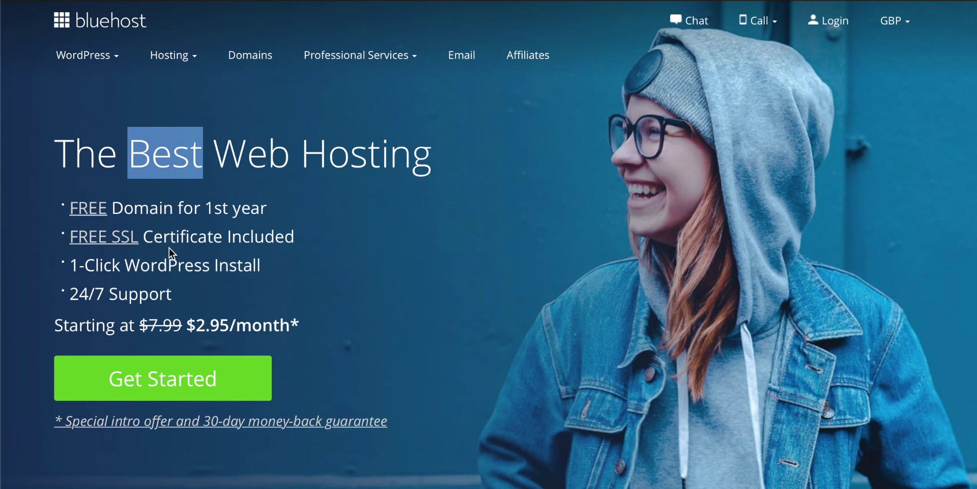
Review the 1-Click WordPress Install and 24/7 Support features of the web hosting offer and open the hosting plans
{"action": "left_click_drag", "start_coordinate": [263, 264], "coordinate": [82, 272]}
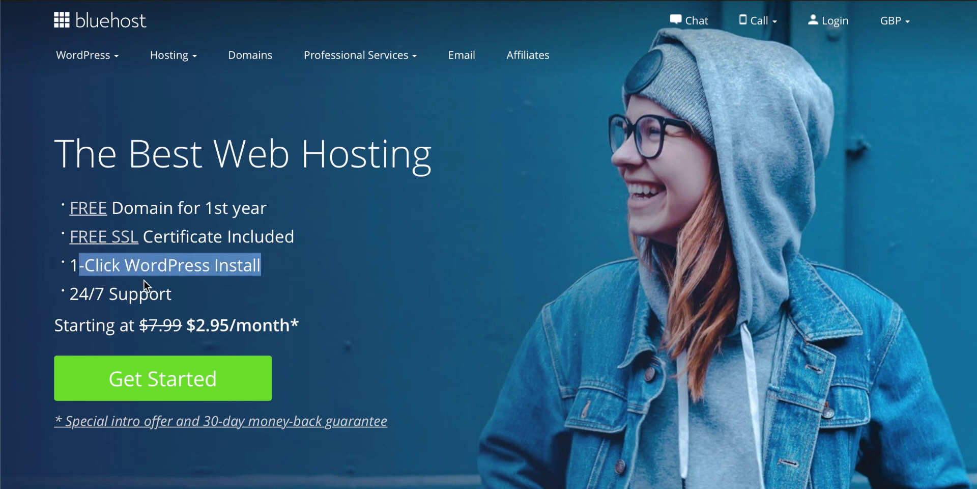
{"action": "left_click_drag", "start_coordinate": [159, 294], "coordinate": [67, 291]}
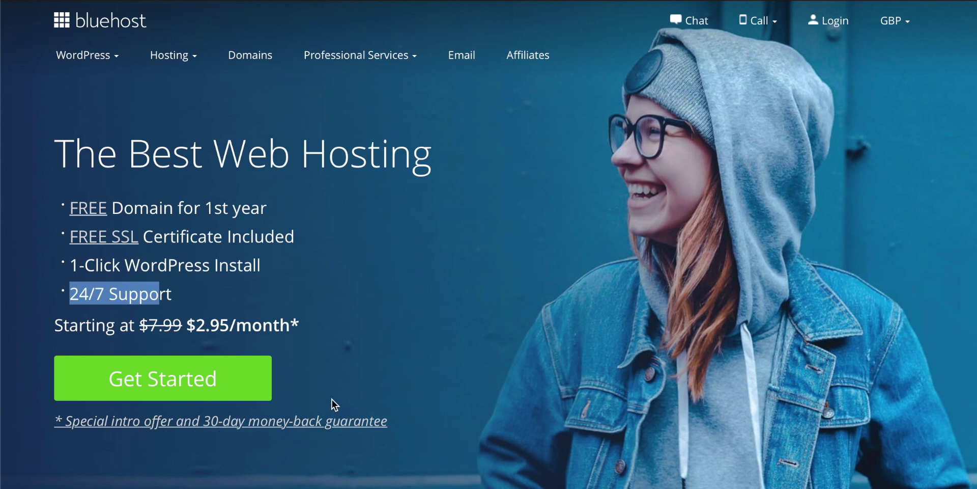
{"action": "left_click", "coordinate": [351, 366]}
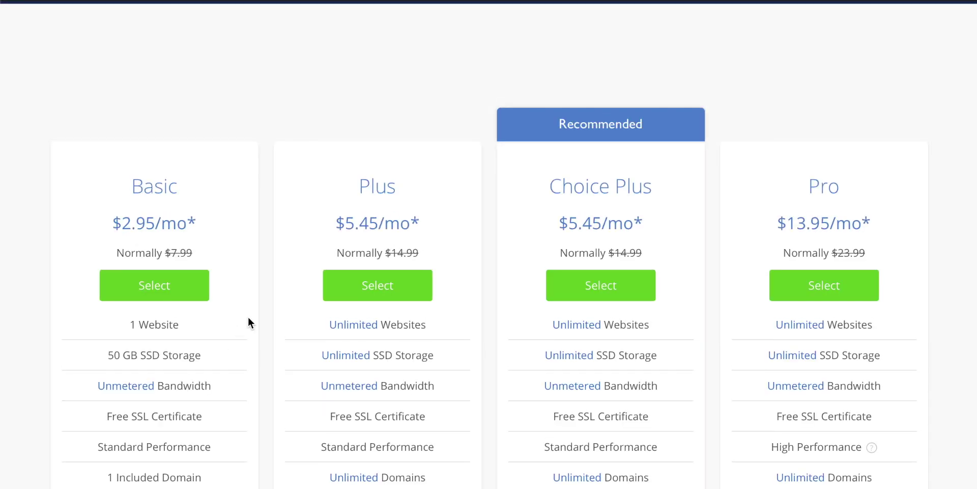
Examine the Basic plan's price and its website, storage and included domain allowances
{"action": "scroll", "coordinate": [252, 313], "scroll_direction": "down", "scroll_amount": 2}
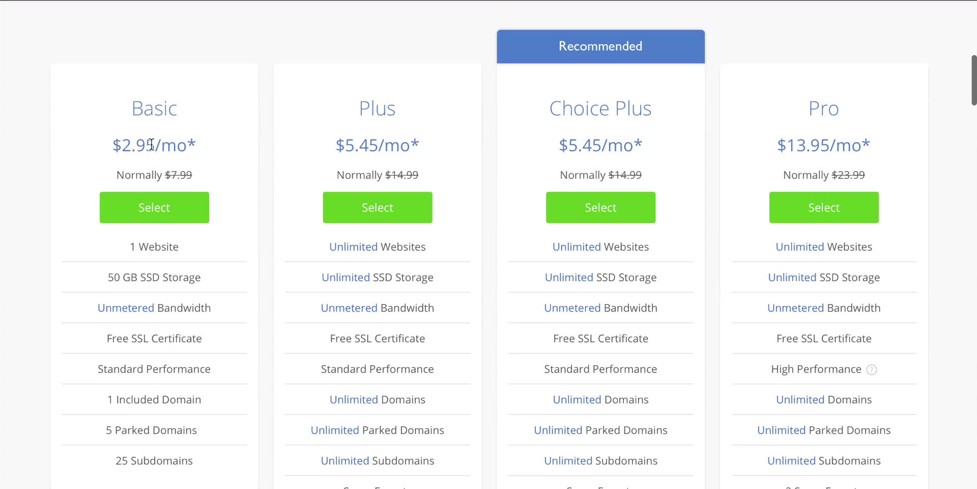
{"action": "scroll", "coordinate": [212, 233], "scroll_direction": "down", "scroll_amount": 1}
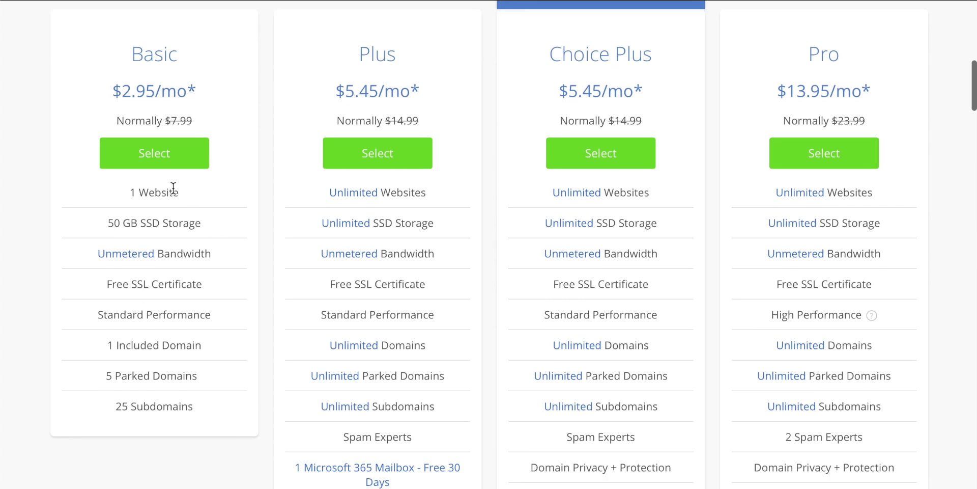
{"action": "left_click_drag", "start_coordinate": [173, 192], "coordinate": [122, 189]}
{"action": "left_click_drag", "start_coordinate": [108, 223], "coordinate": [180, 223]}
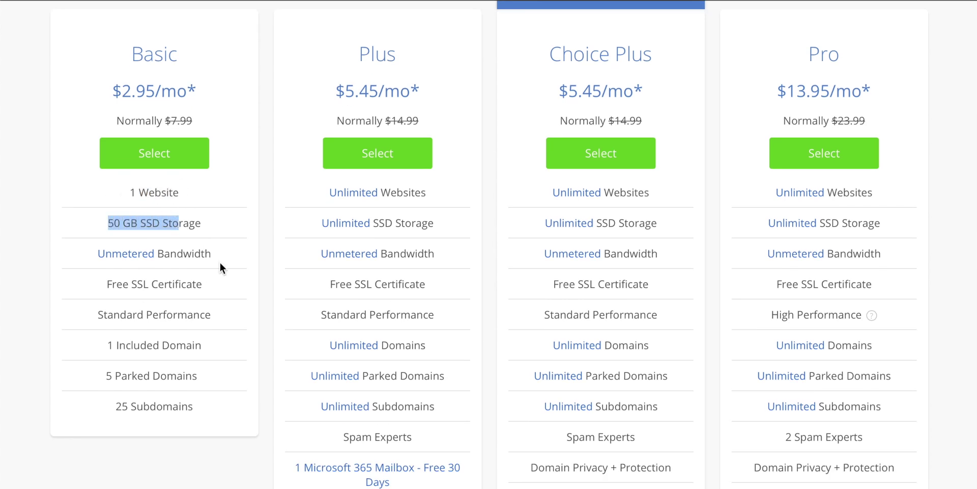
{"action": "scroll", "coordinate": [220, 263], "scroll_direction": "up", "scroll_amount": 1}
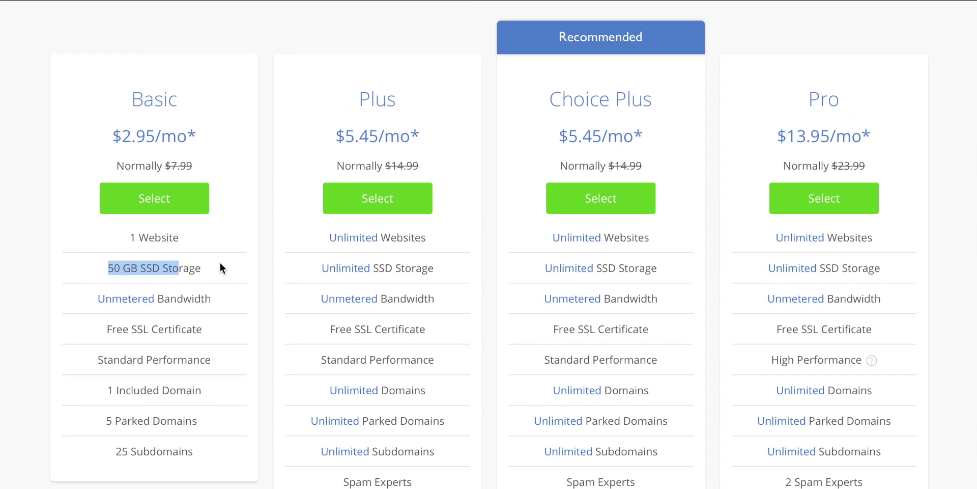
{"action": "left_click_drag", "start_coordinate": [187, 391], "coordinate": [125, 393]}
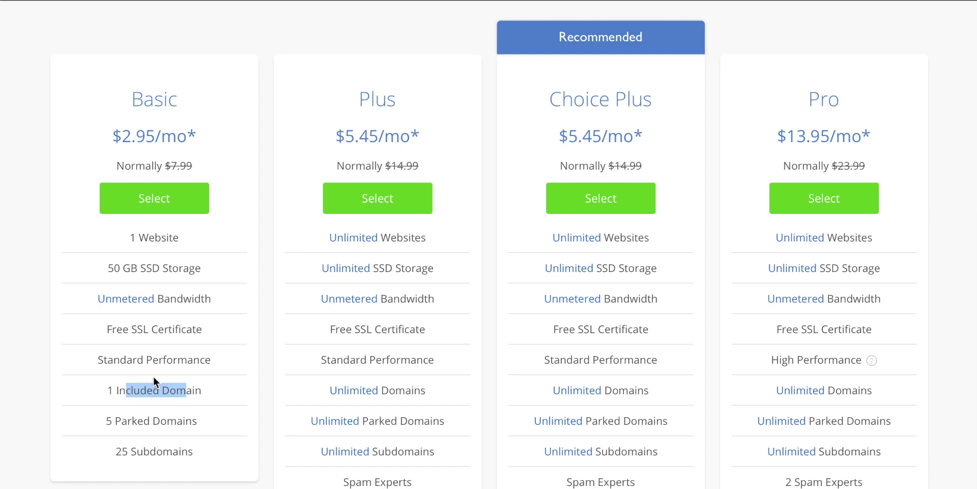
Examine the Choice Plus plan's website and storage allowances and its Domain Privacy + Protection feature
{"action": "left_click", "coordinate": [644, 242]}
{"action": "left_click_drag", "start_coordinate": [648, 239], "coordinate": [552, 238]}
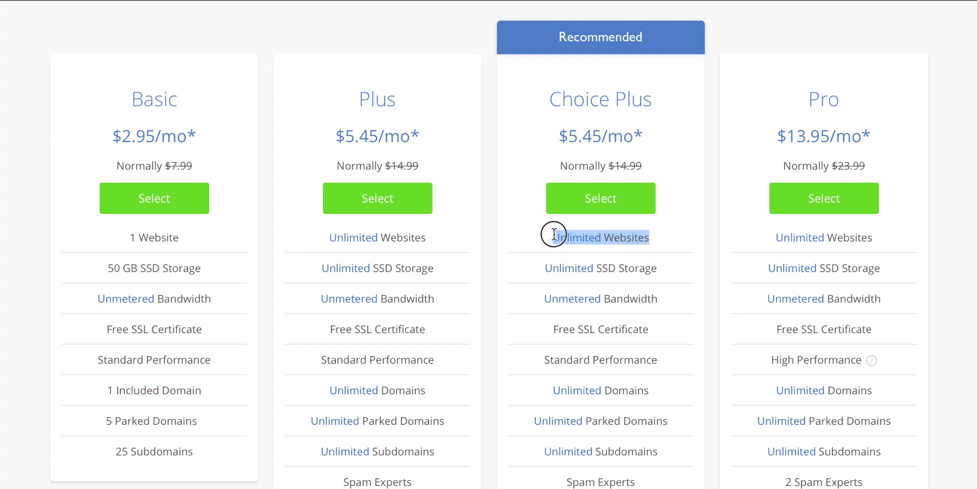
{"action": "left_click", "coordinate": [644, 269]}
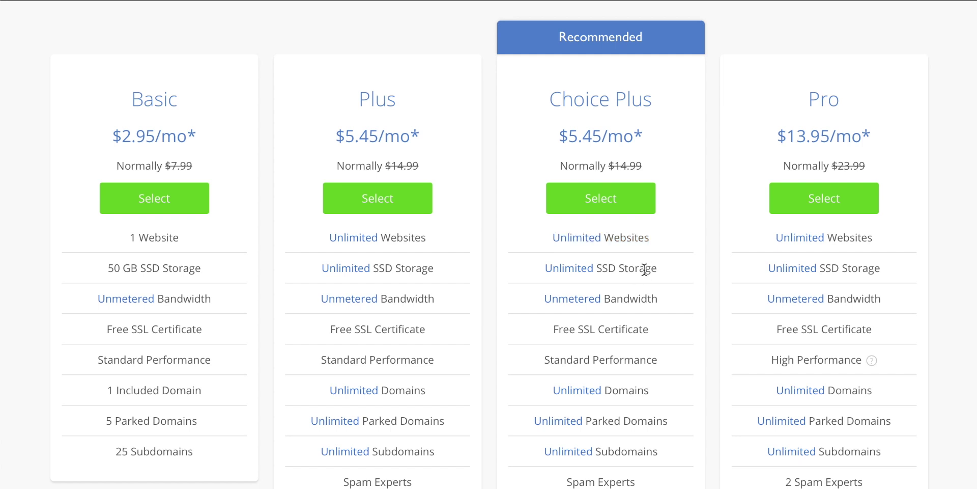
{"action": "scroll", "coordinate": [645, 269], "scroll_direction": "down", "scroll_amount": 3}
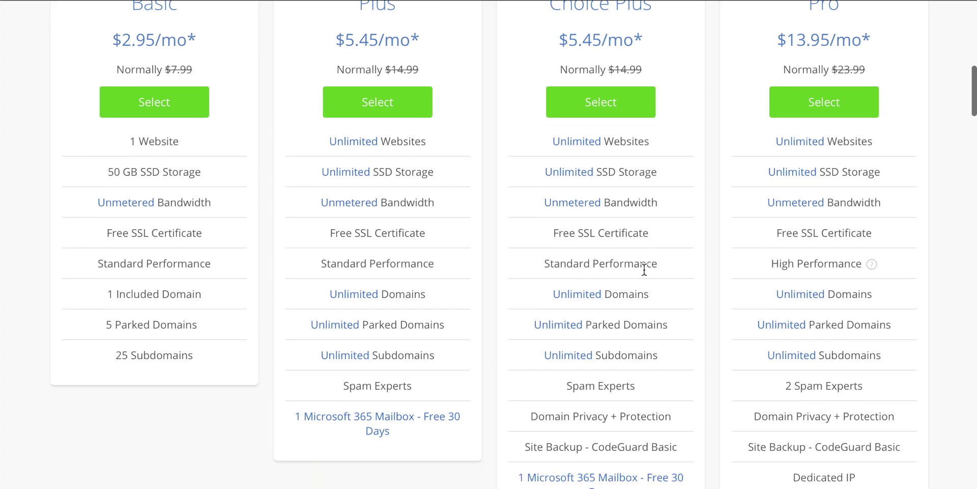
{"action": "left_click_drag", "start_coordinate": [667, 340], "coordinate": [519, 341]}
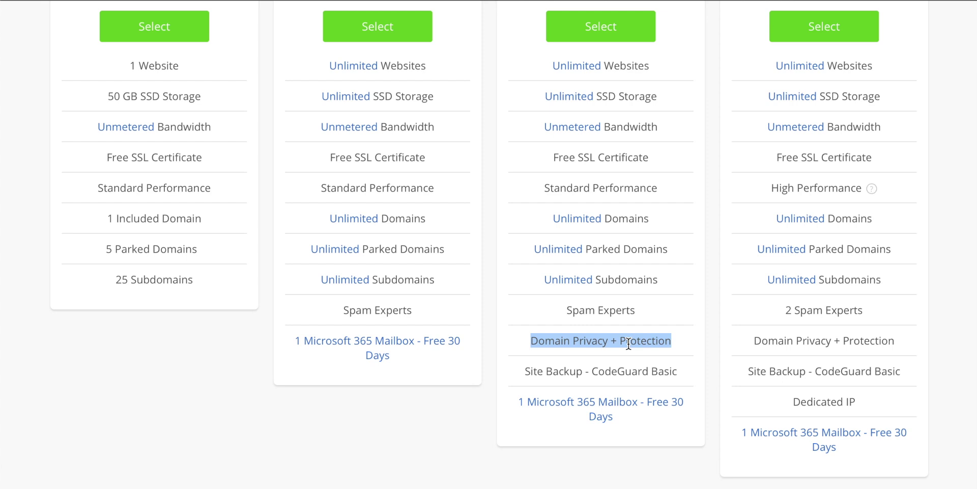
{"action": "left_click", "coordinate": [624, 309]}
{"action": "left_click_drag", "start_coordinate": [658, 341], "coordinate": [578, 340]}
Compare the Plus and Choice Plus plans and select the Choice Plus hosting plan
{"action": "scroll", "coordinate": [619, 357], "scroll_direction": "up", "scroll_amount": 3}
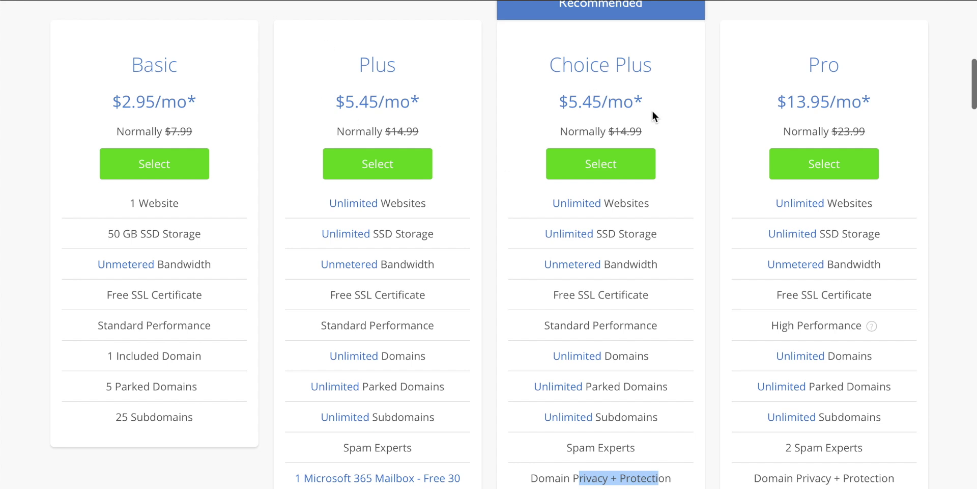
{"action": "left_click_drag", "start_coordinate": [381, 60], "coordinate": [394, 58]}
{"action": "left_click_drag", "start_coordinate": [574, 62], "coordinate": [692, 87]}
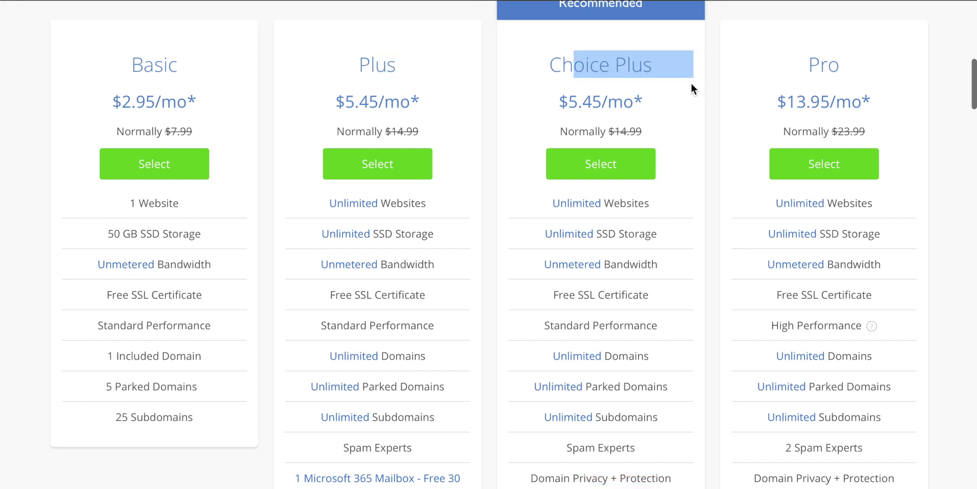
{"action": "left_click", "coordinate": [635, 299]}
{"action": "scroll", "coordinate": [629, 253], "scroll_direction": "up", "scroll_amount": 1}
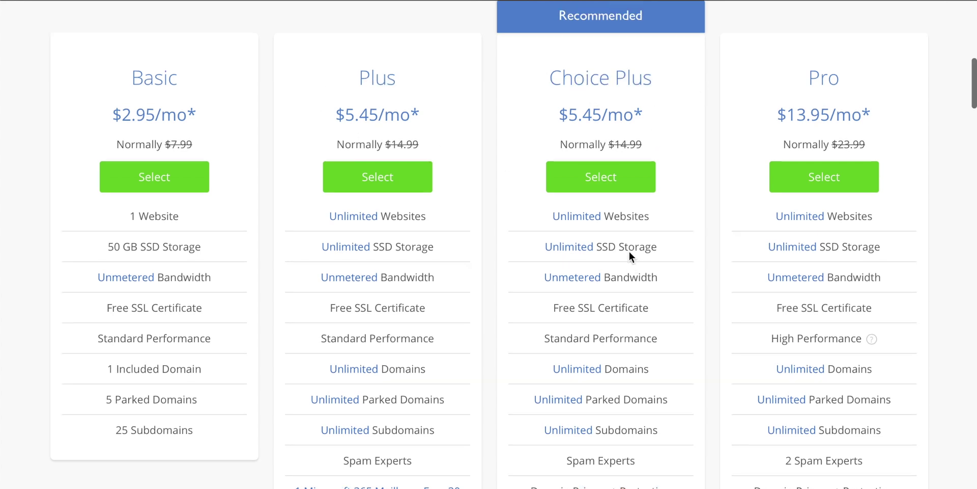
{"action": "left_click", "coordinate": [602, 192]}
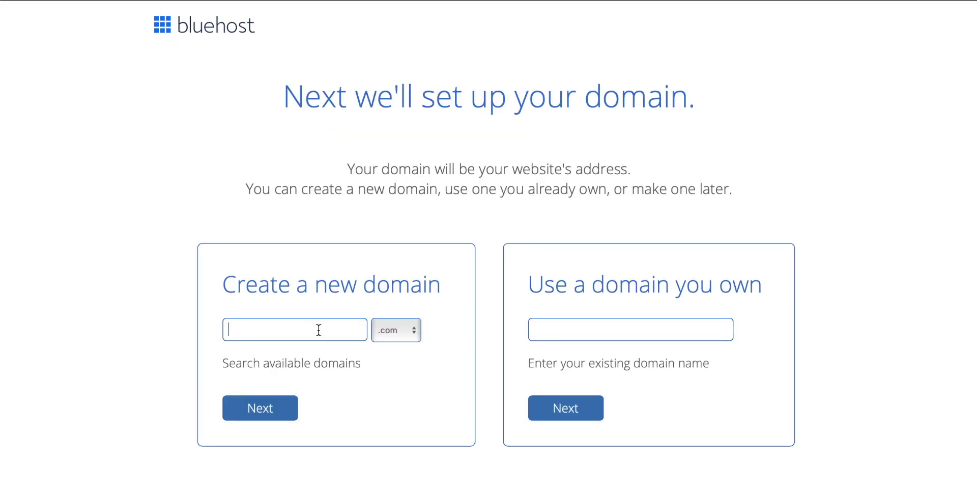
Request the new domain techzg with the .co extension and continue to account creation
{"action": "left_click", "coordinate": [319, 330]}
{"action": "type", "text": "techzg"}
{"action": "left_click", "coordinate": [413, 332]}
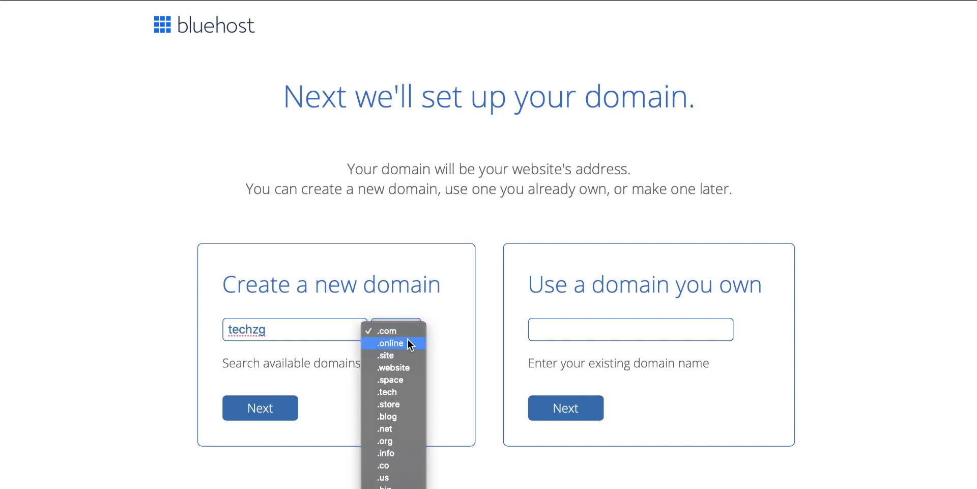
{"action": "left_click", "coordinate": [395, 465]}
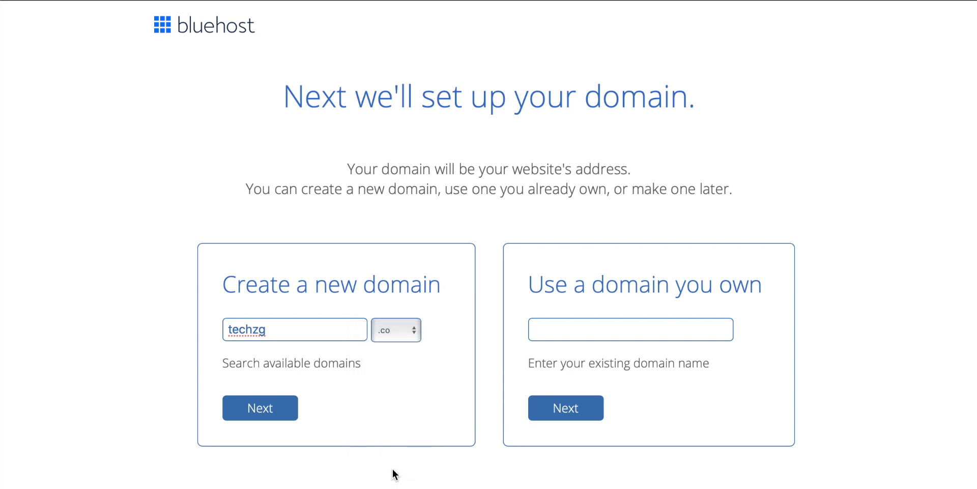
{"action": "left_click", "coordinate": [278, 408]}
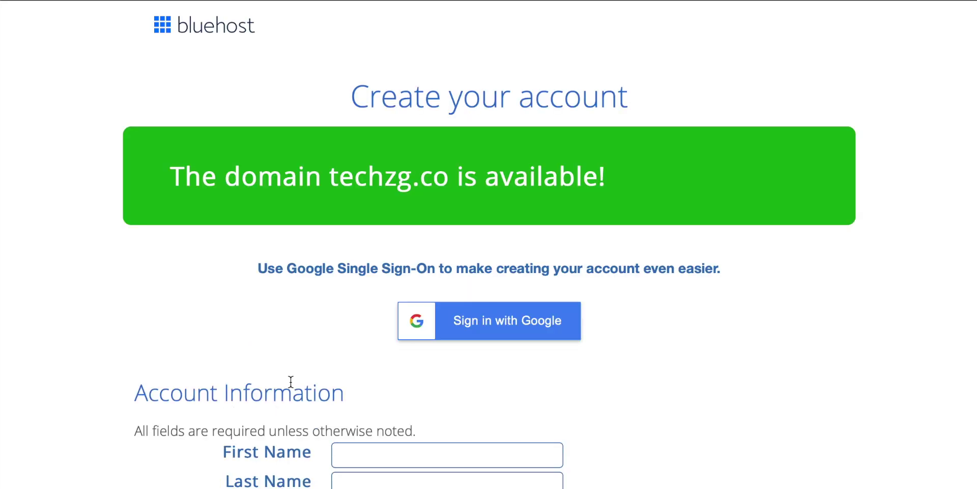
Fill in the account information with the customer's name, address, phone number and email address
{"action": "scroll", "coordinate": [291, 383], "scroll_direction": "down", "scroll_amount": 3}
{"action": "scroll", "coordinate": [290, 381], "scroll_direction": "down", "scroll_amount": 5}
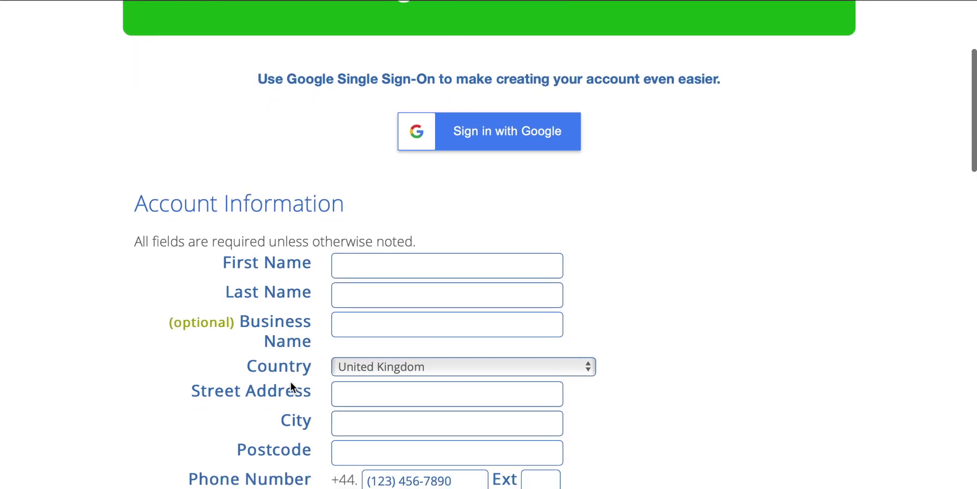
{"action": "scroll", "coordinate": [291, 380], "scroll_direction": "down", "scroll_amount": 1}
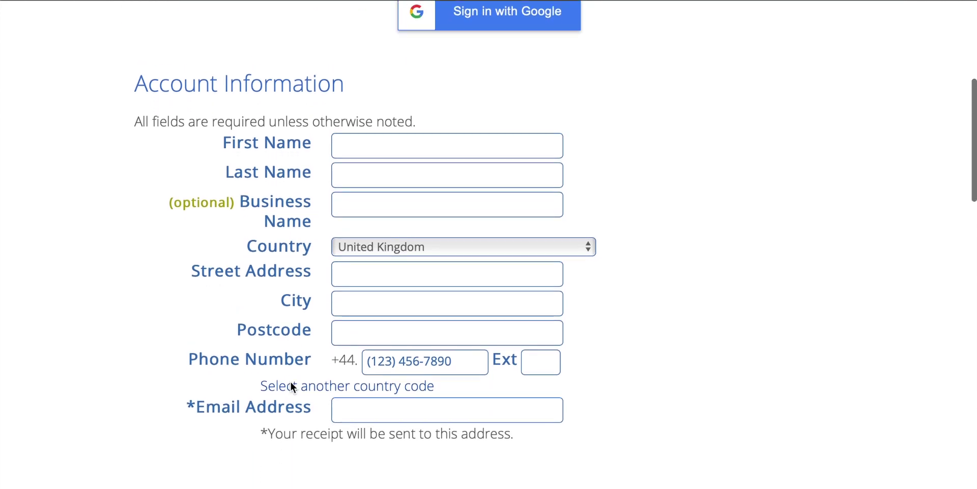
{"action": "left_click", "coordinate": [376, 143]}
{"action": "scroll", "coordinate": [637, 249], "scroll_direction": "down", "scroll_amount": 6}
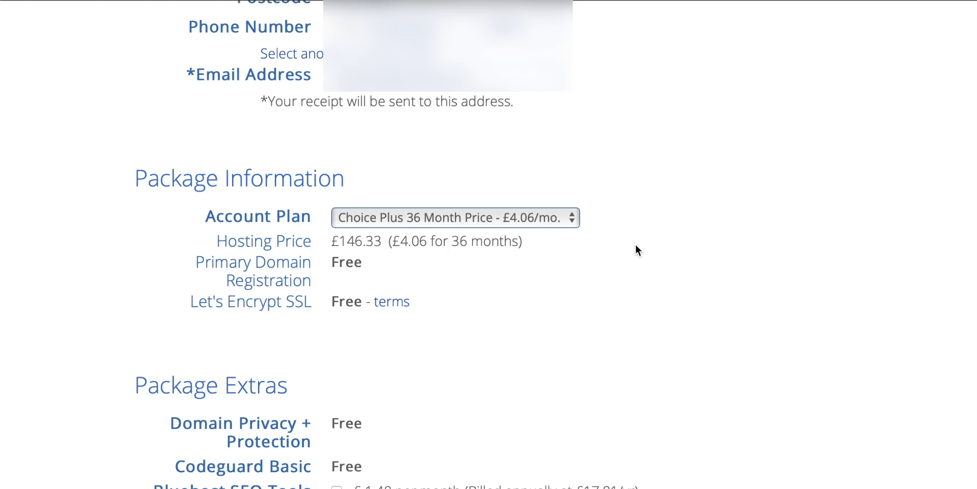
Set the account plan to the Choice Plus 12 Month Price and remove the SiteLock Security - Essential extra
{"action": "left_click", "coordinate": [531, 218]}
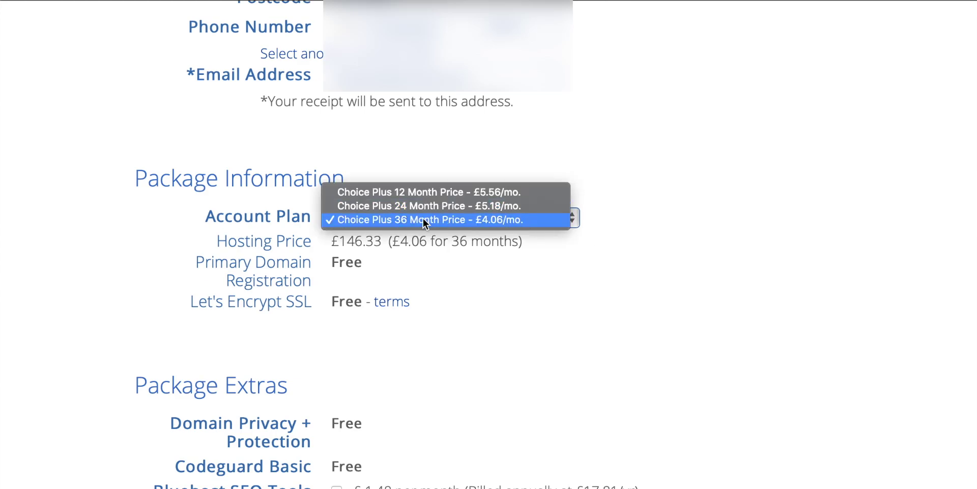
{"action": "left_click", "coordinate": [407, 192]}
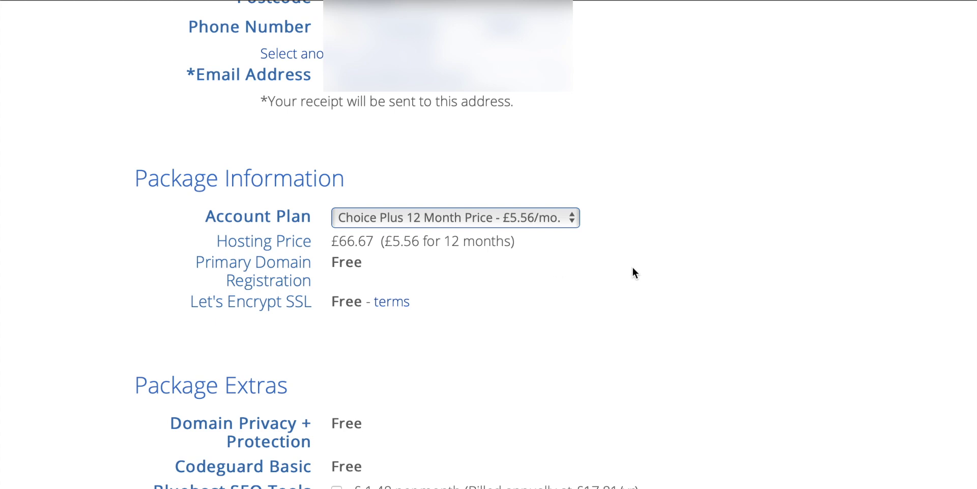
{"action": "scroll", "coordinate": [633, 268], "scroll_direction": "down", "scroll_amount": 2}
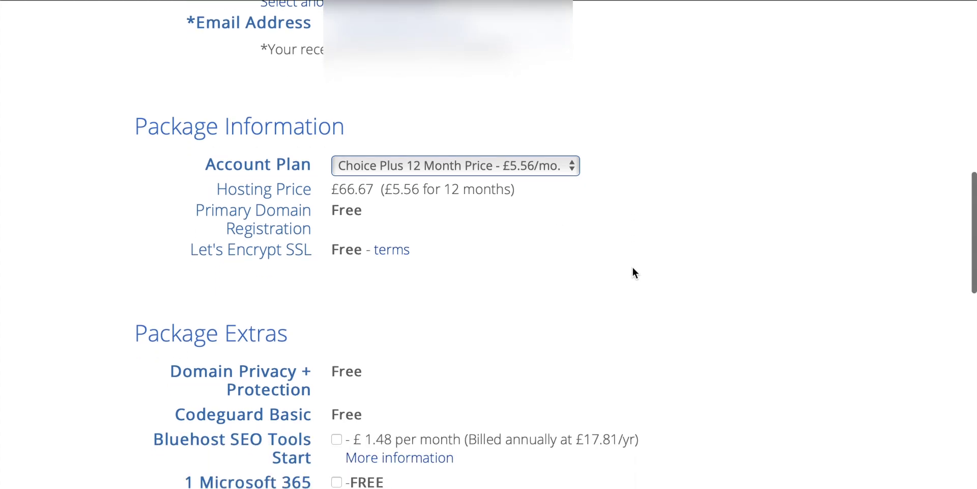
{"action": "scroll", "coordinate": [633, 269], "scroll_direction": "down", "scroll_amount": 5}
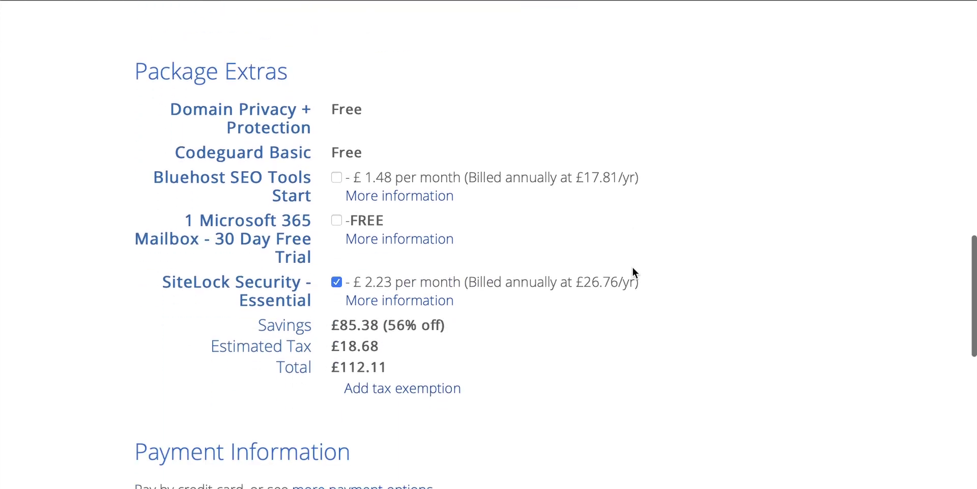
{"action": "scroll", "coordinate": [633, 268], "scroll_direction": "up", "scroll_amount": 1}
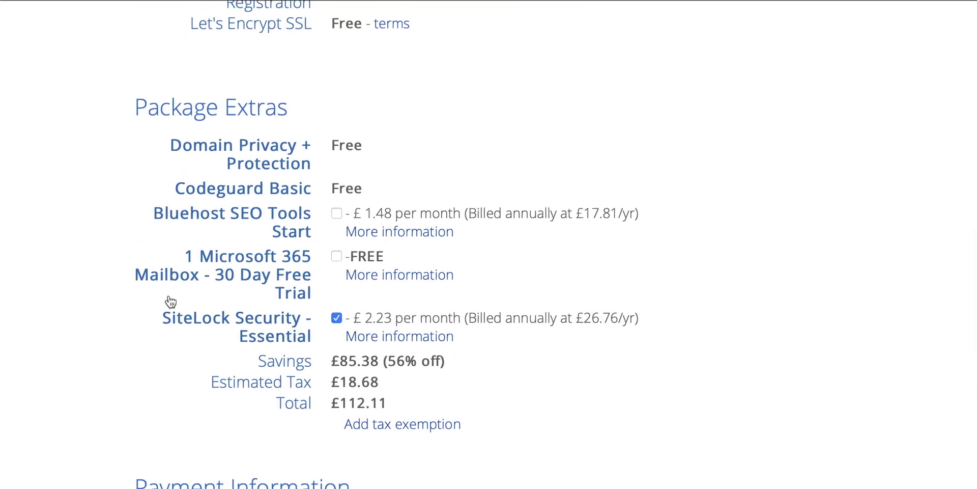
{"action": "left_click", "coordinate": [337, 317]}
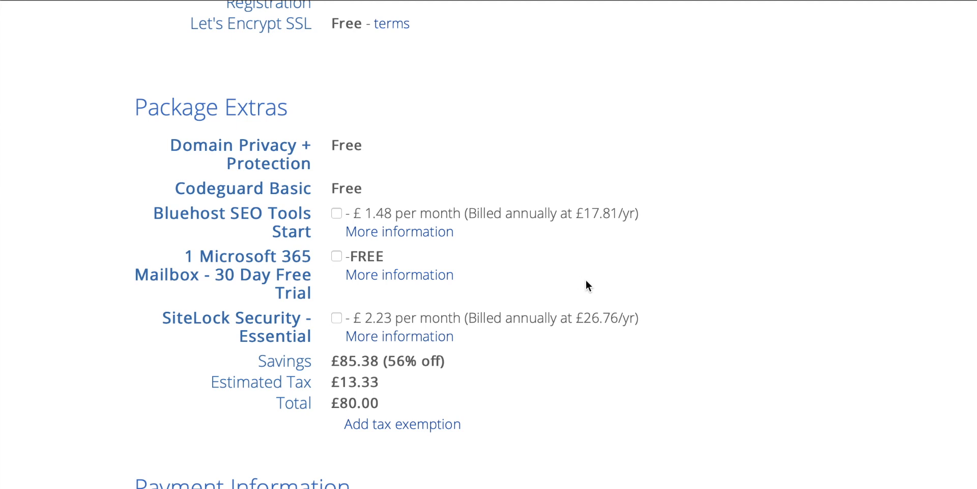
{"action": "scroll", "coordinate": [587, 285], "scroll_direction": "down", "scroll_amount": 7}
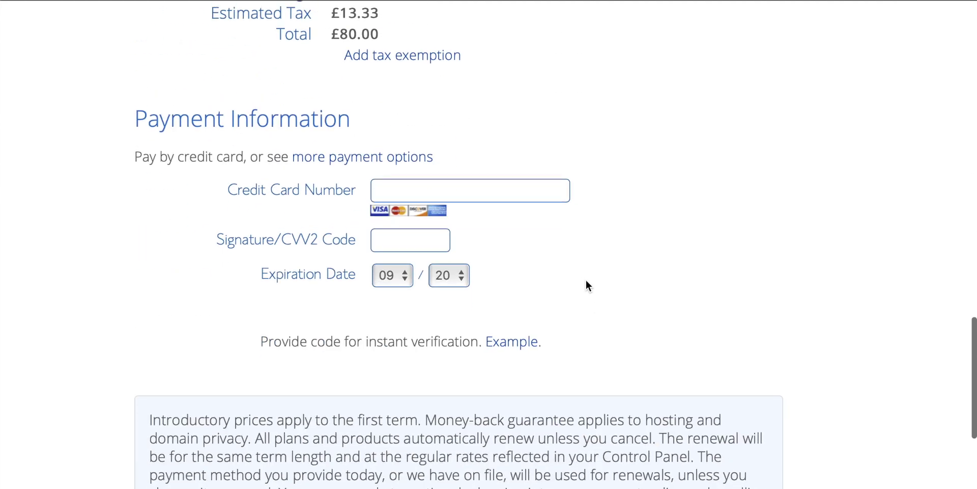
Submit the hosting order from the end of the sign-up form
{"action": "scroll", "coordinate": [593, 237], "scroll_direction": "down", "scroll_amount": 6}
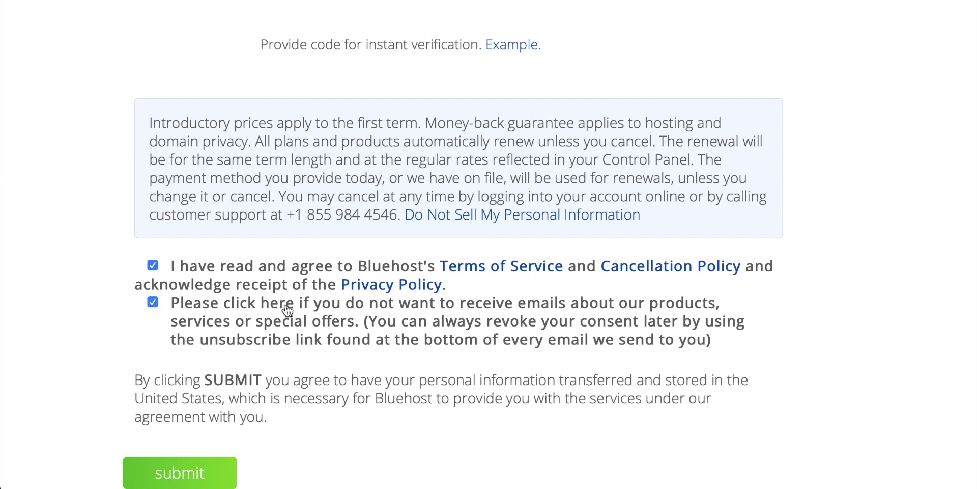
{"action": "scroll", "coordinate": [337, 304], "scroll_direction": "down", "scroll_amount": 1}
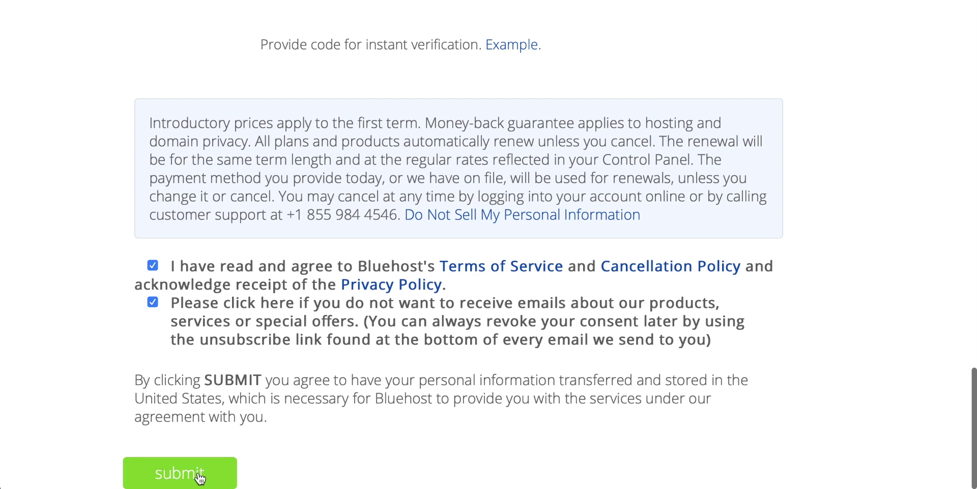
{"action": "left_click", "coordinate": [200, 473]}
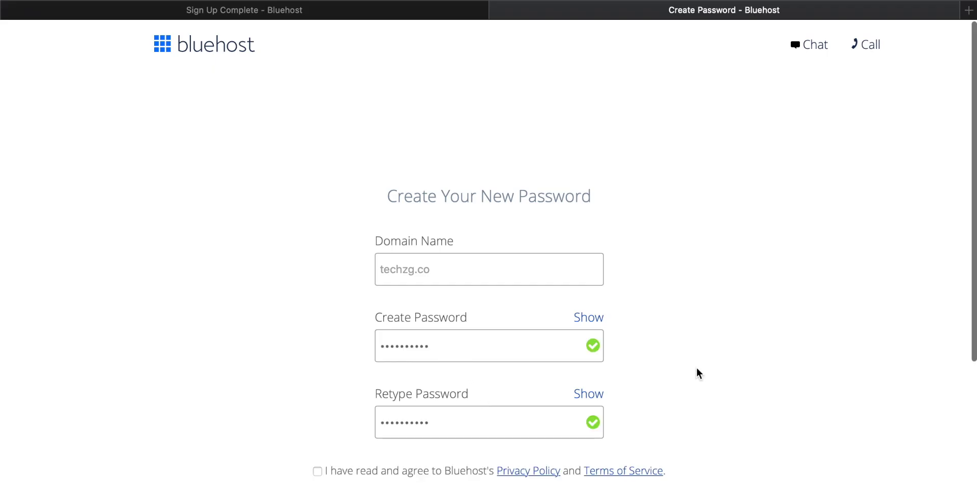
Agree to the Privacy Policy and Terms of Service and create the account for techzg.co
{"action": "scroll", "coordinate": [697, 372], "scroll_direction": "down", "scroll_amount": 3}
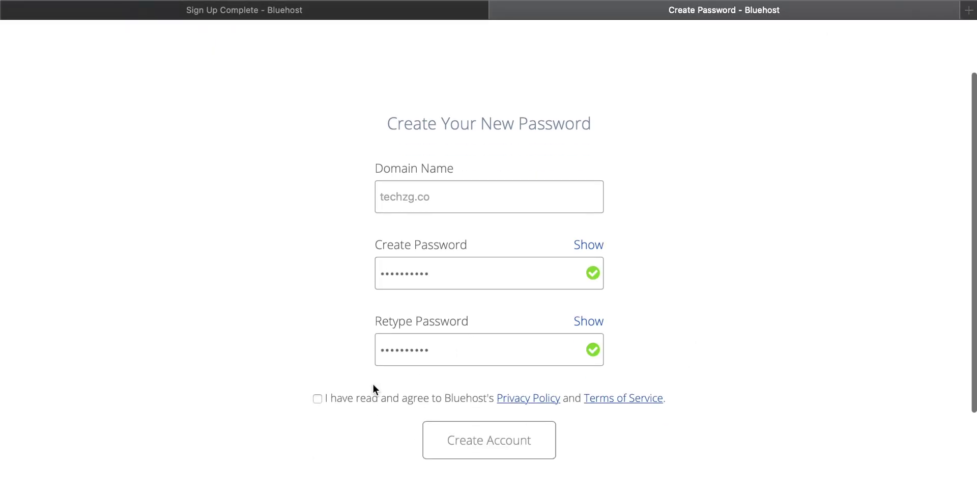
{"action": "left_click", "coordinate": [318, 398]}
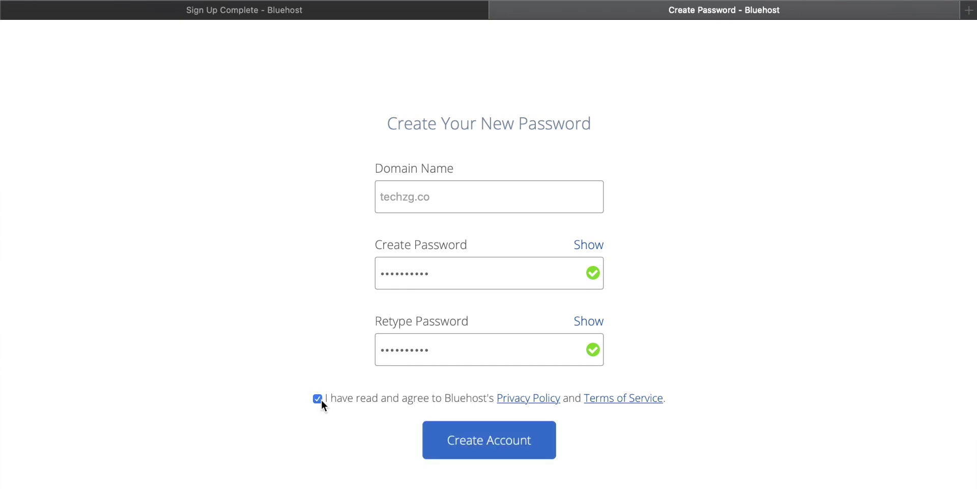
{"action": "left_click", "coordinate": [479, 441]}
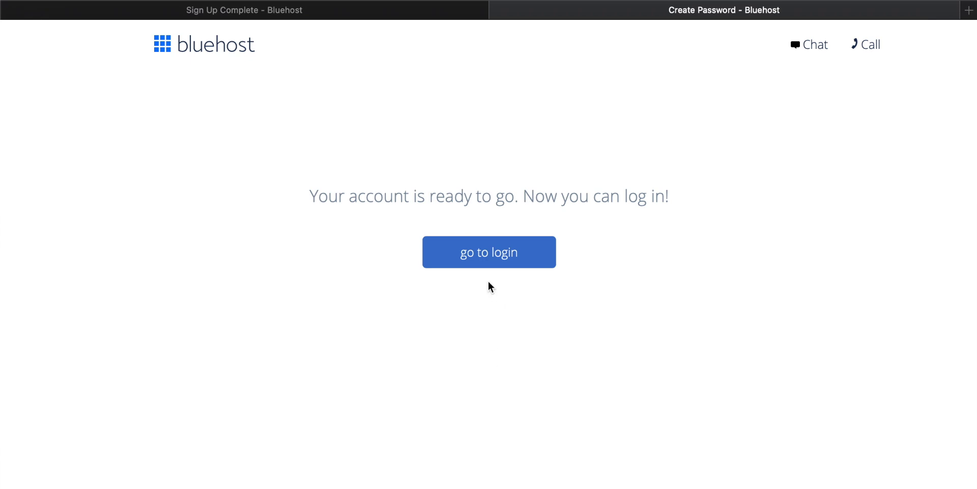
Log in to the techzg.co hosting account with the account password, declining to save the password in the browser
{"action": "left_click", "coordinate": [498, 254]}
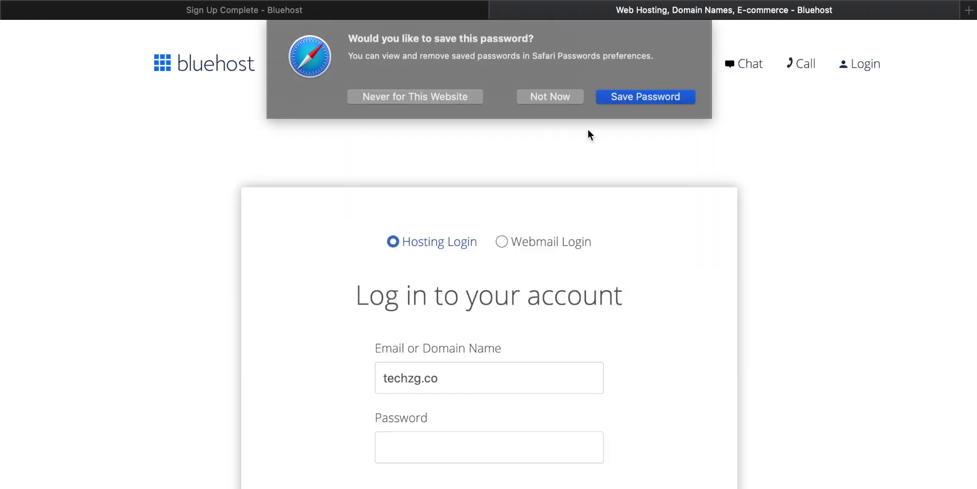
{"action": "left_click", "coordinate": [558, 96]}
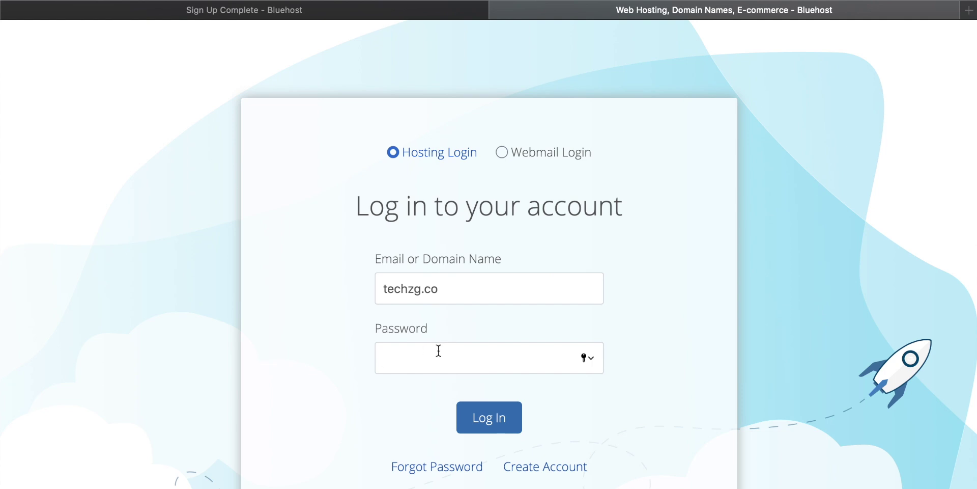
{"action": "scroll", "coordinate": [438, 350], "scroll_direction": "down", "scroll_amount": 2}
{"action": "key", "text": "super+v"}
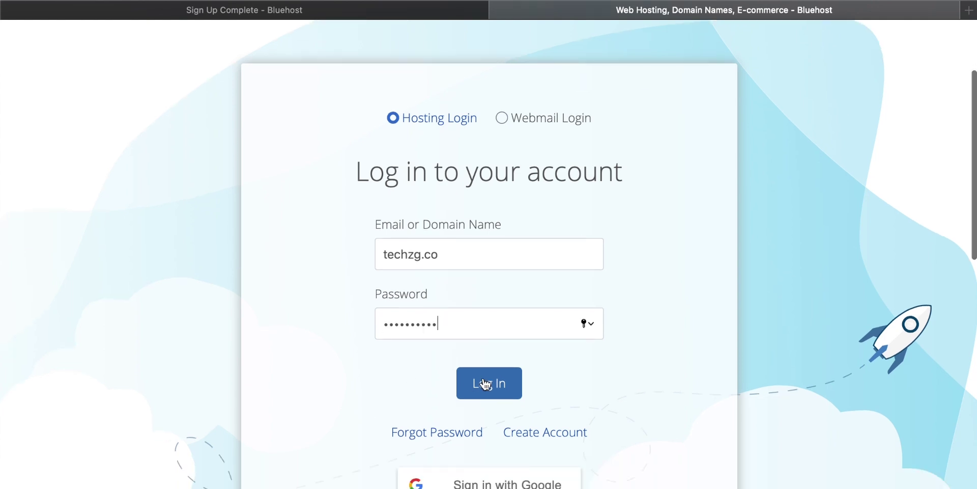
{"action": "left_click", "coordinate": [485, 384]}
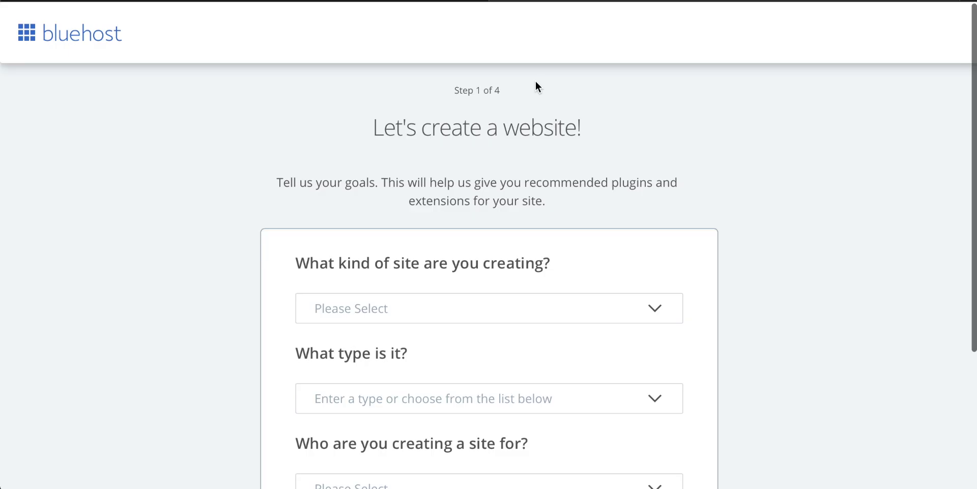
Set the kind of site being created to Blog
{"action": "scroll", "coordinate": [537, 83], "scroll_direction": "down", "scroll_amount": 3}
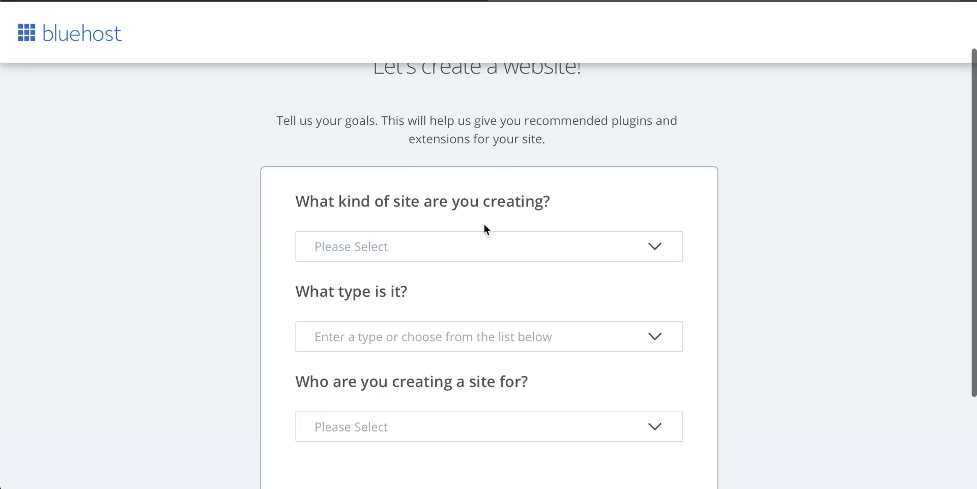
{"action": "left_click", "coordinate": [446, 245]}
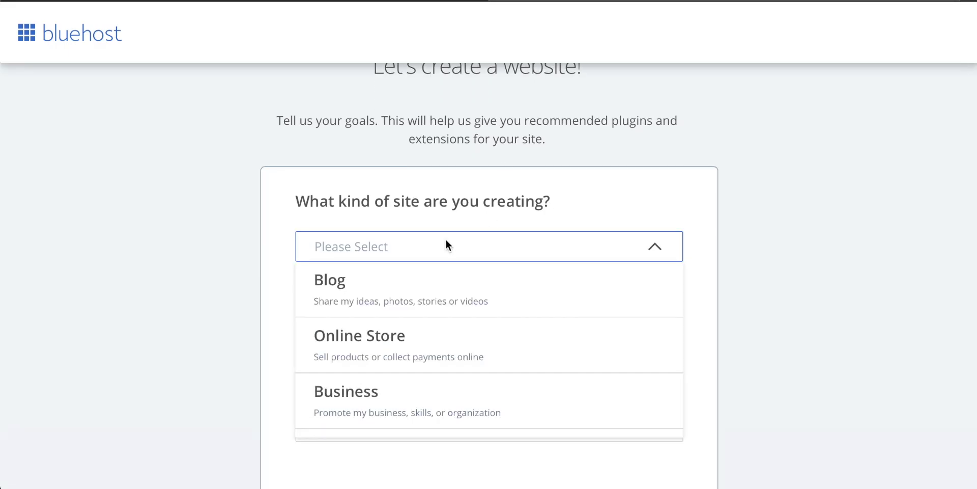
{"action": "scroll", "coordinate": [422, 324], "scroll_direction": "down", "scroll_amount": 2}
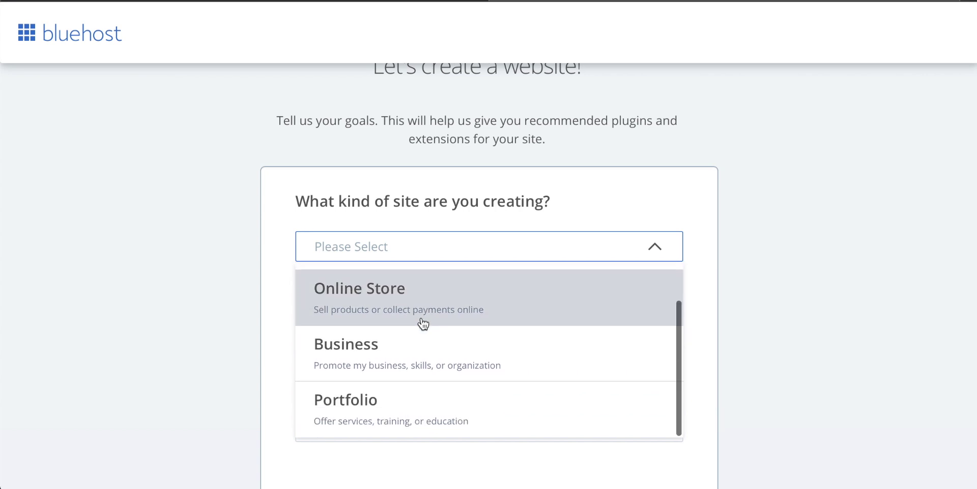
{"action": "scroll", "coordinate": [422, 324], "scroll_direction": "up", "scroll_amount": 2}
{"action": "left_click", "coordinate": [351, 288]}
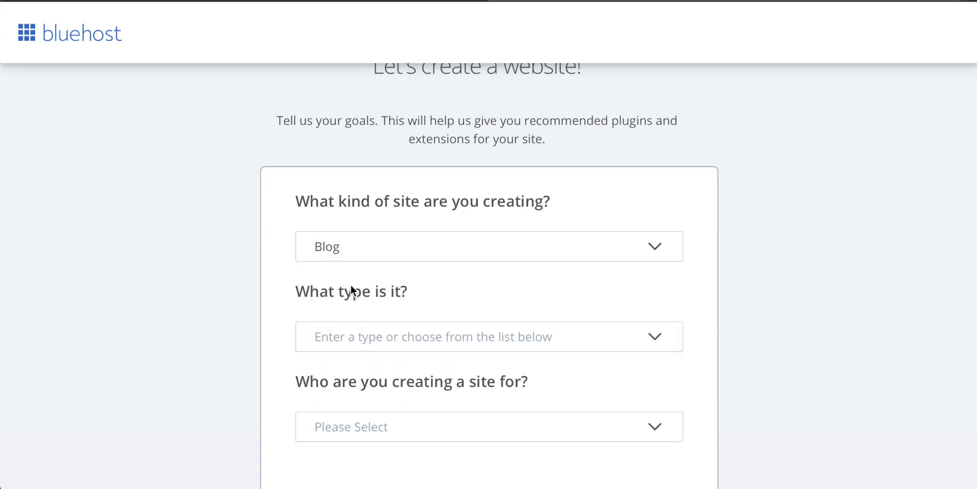
Set the site type to Personal and its owner to Myself, and continue to step 2 of the setup
{"action": "scroll", "coordinate": [731, 278], "scroll_direction": "down", "scroll_amount": 2}
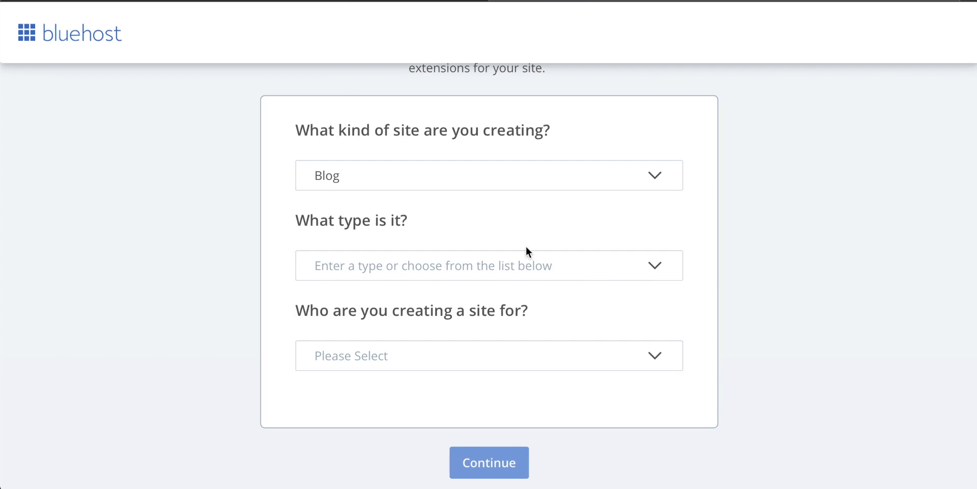
{"action": "left_click", "coordinate": [370, 297]}
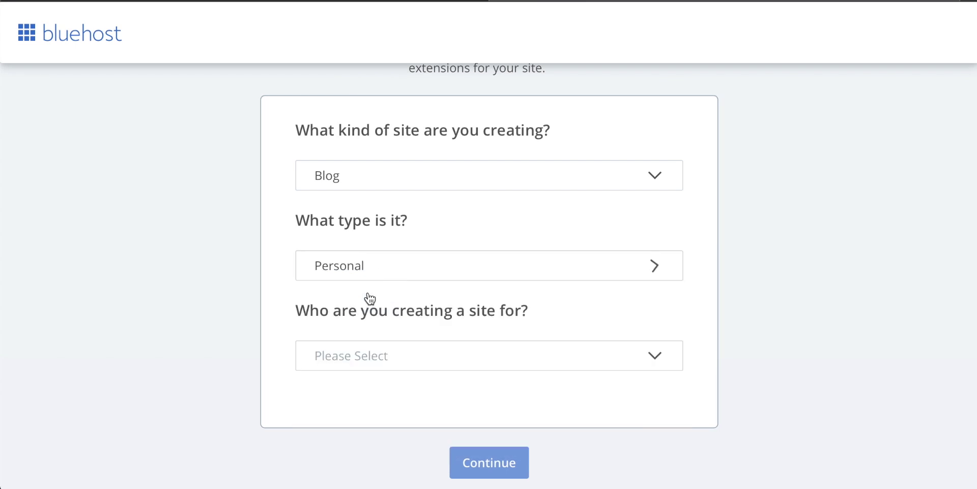
{"action": "scroll", "coordinate": [490, 305], "scroll_direction": "down", "scroll_amount": 1}
{"action": "left_click", "coordinate": [438, 325]}
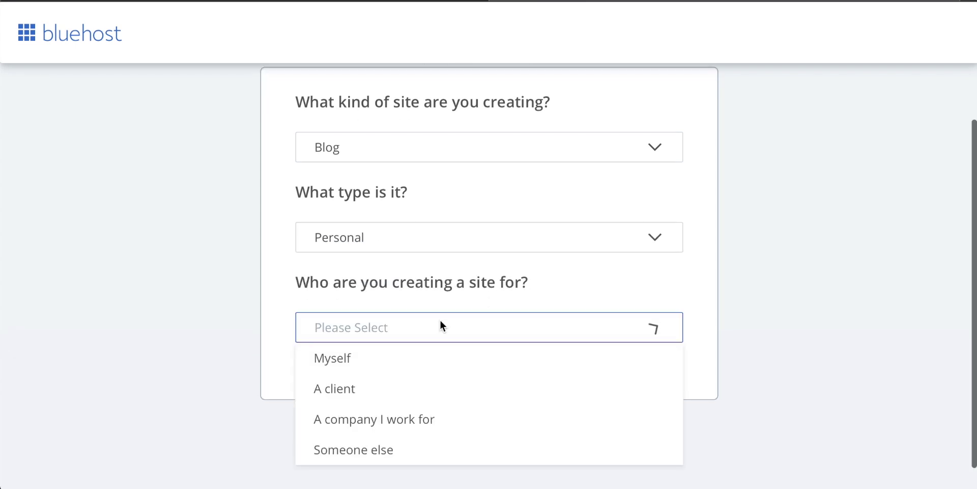
{"action": "left_click", "coordinate": [366, 363]}
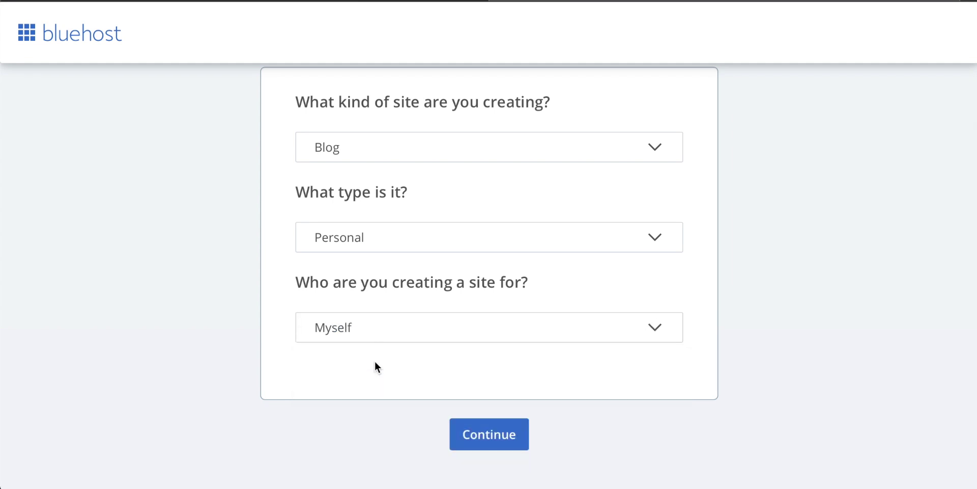
{"action": "left_click", "coordinate": [495, 433]}
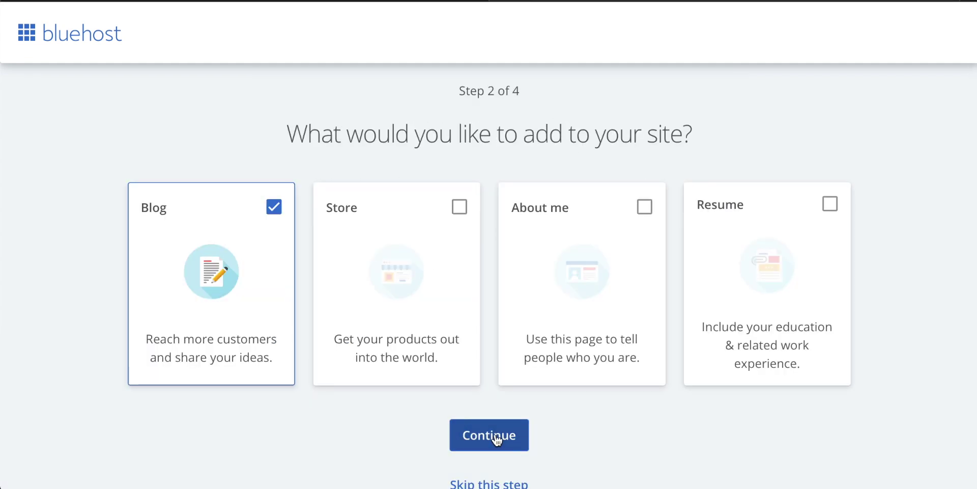
Skip the choice of site additions and name the site TechZG
{"action": "scroll", "coordinate": [379, 280], "scroll_direction": "down", "scroll_amount": 1}
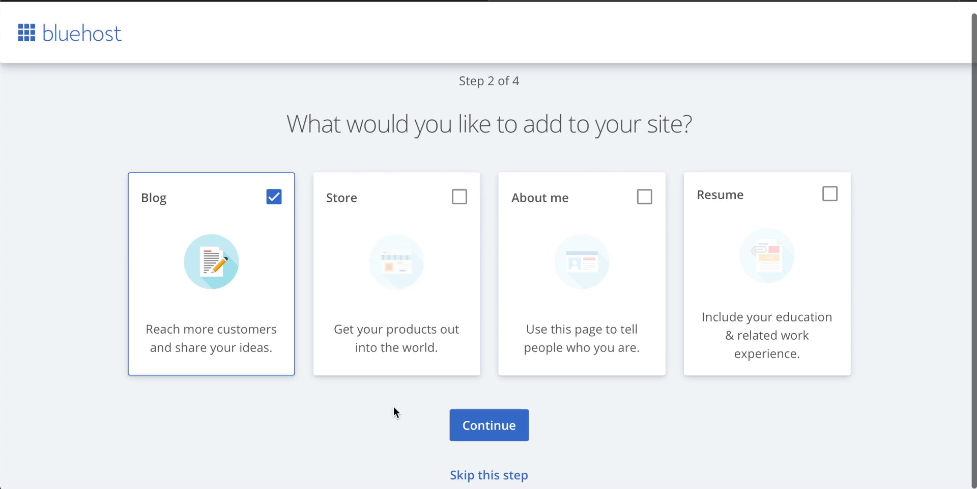
{"action": "left_click", "coordinate": [498, 476]}
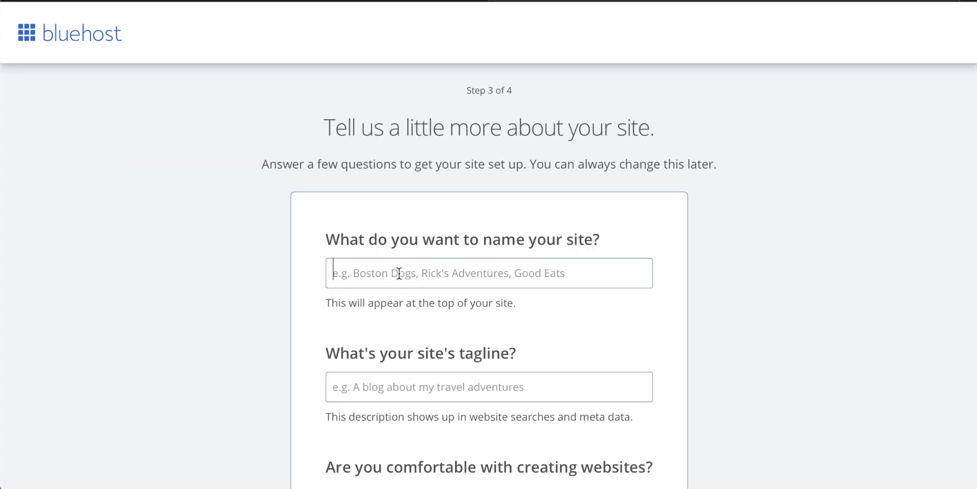
{"action": "type", "text": "TechZG"}
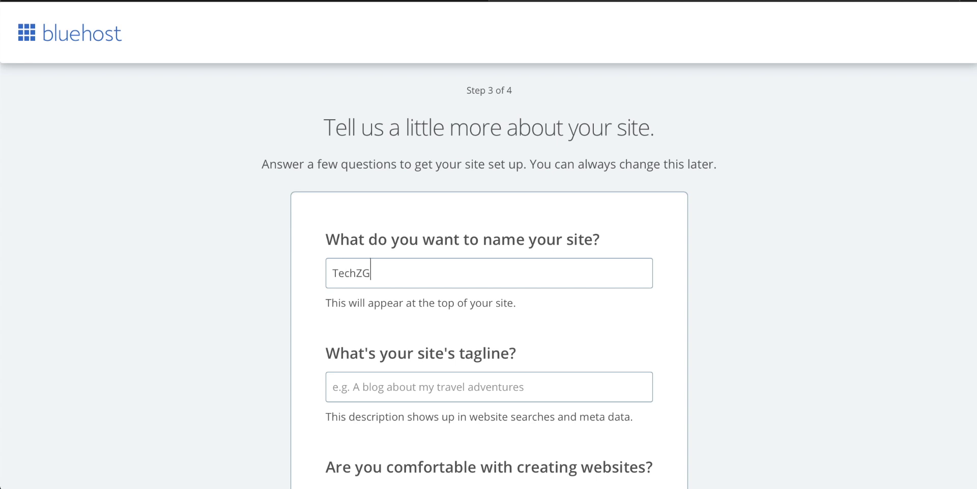
Leave the tagline empty, rate comfort with creating websites at the third of four levels, and continue to theme selection
{"action": "scroll", "coordinate": [503, 283], "scroll_direction": "down", "scroll_amount": 5}
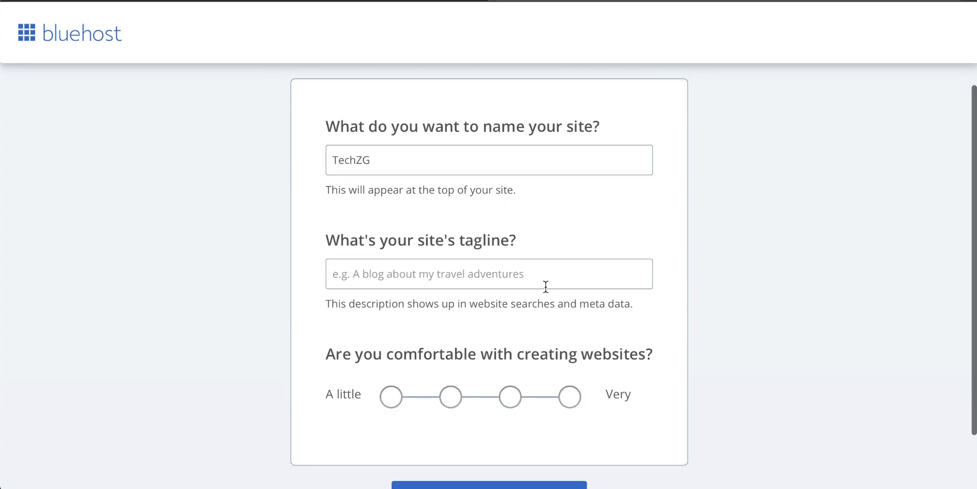
{"action": "left_click_drag", "start_coordinate": [524, 240], "coordinate": [317, 234]}
{"action": "left_click", "coordinate": [453, 270]}
{"action": "scroll", "coordinate": [452, 273], "scroll_direction": "down", "scroll_amount": 3}
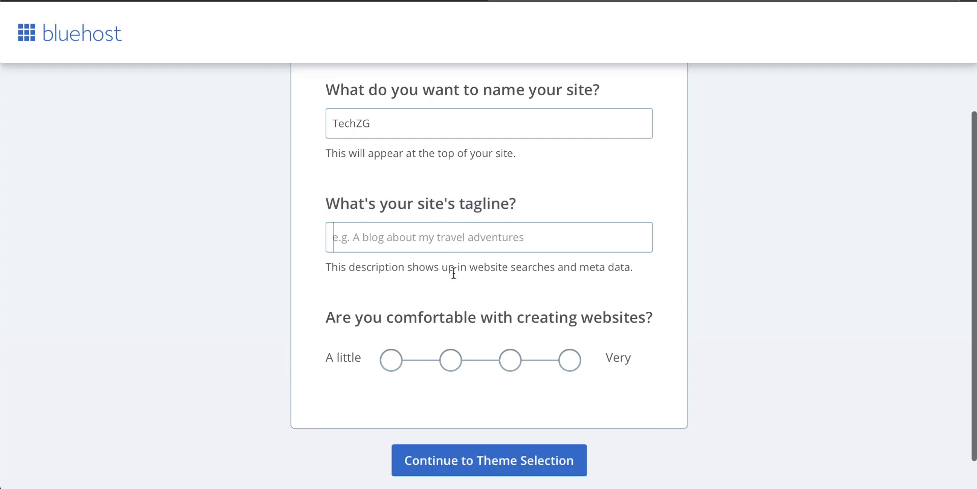
{"action": "left_click", "coordinate": [517, 329]}
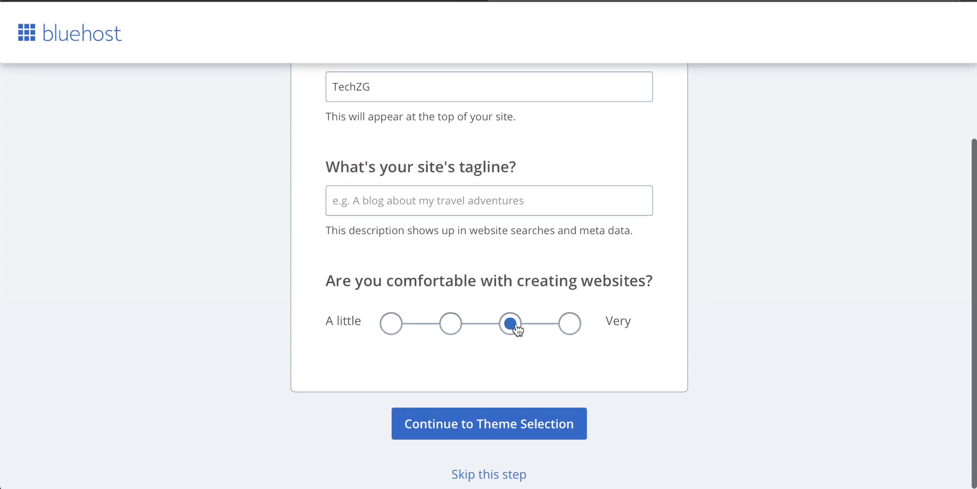
{"action": "left_click", "coordinate": [504, 427]}
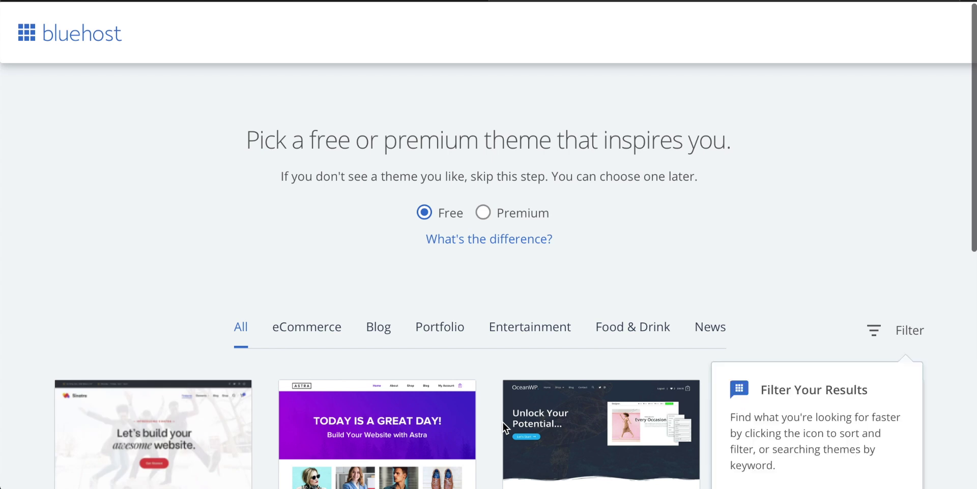
View the Premium theme option and return to the Free themes
{"action": "scroll", "coordinate": [503, 423], "scroll_direction": "down", "scroll_amount": 2}
{"action": "scroll", "coordinate": [503, 422], "scroll_direction": "up", "scroll_amount": 2}
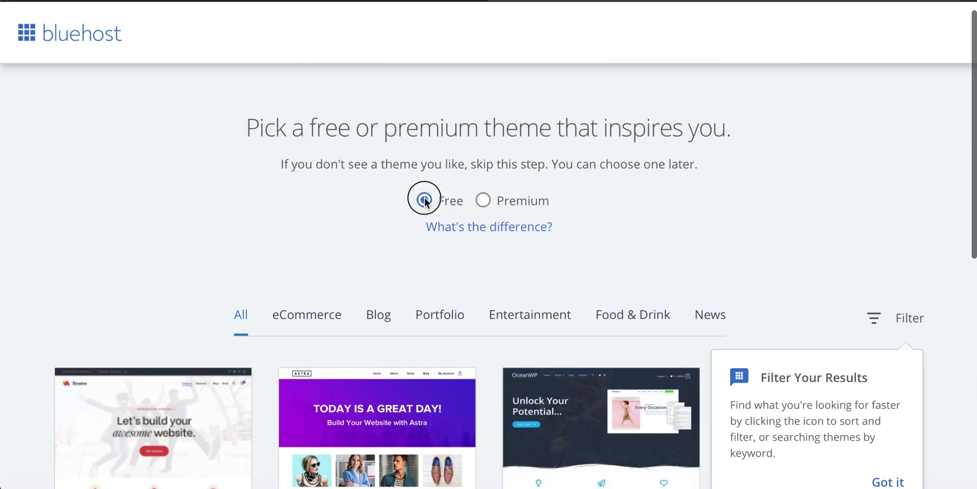
{"action": "left_click", "coordinate": [483, 200]}
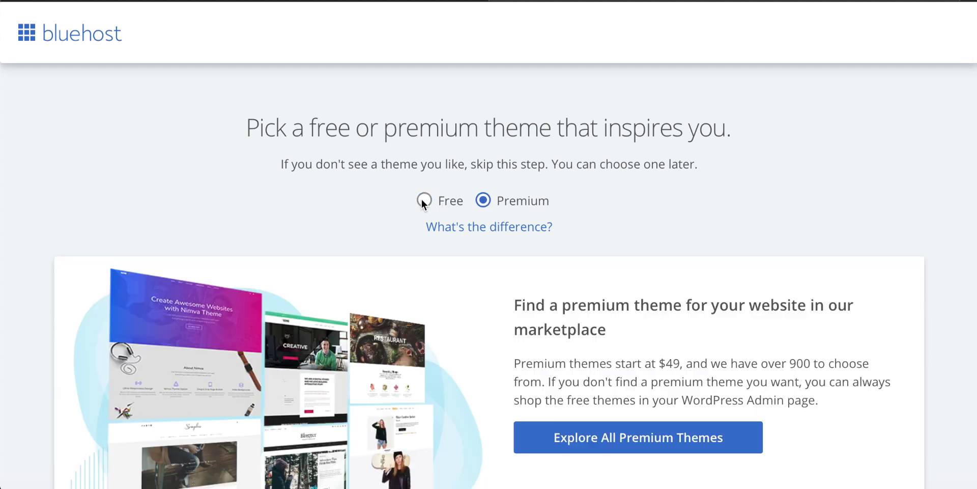
{"action": "left_click", "coordinate": [424, 200]}
{"action": "scroll", "coordinate": [463, 270], "scroll_direction": "down", "scroll_amount": 1}
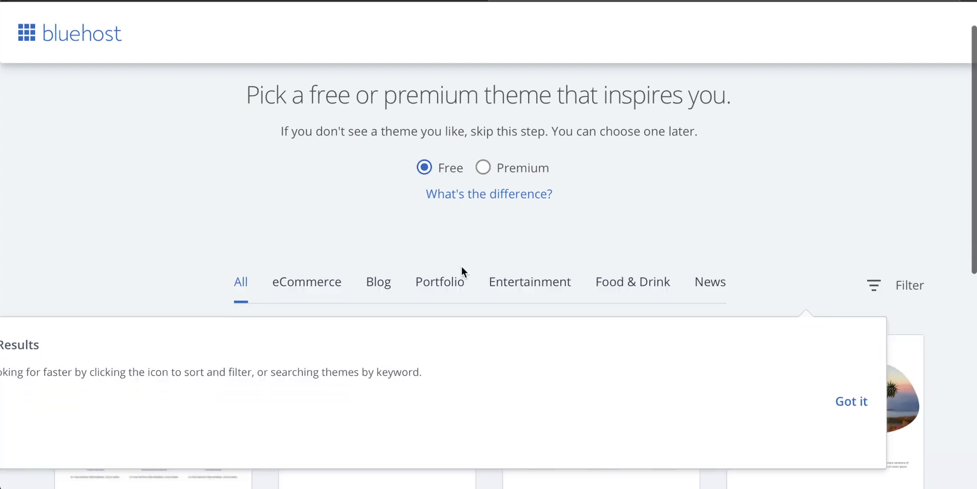
Dismiss the filter tip and browse the free themes on the first and second pages
{"action": "scroll", "coordinate": [461, 267], "scroll_direction": "down", "scroll_amount": 4}
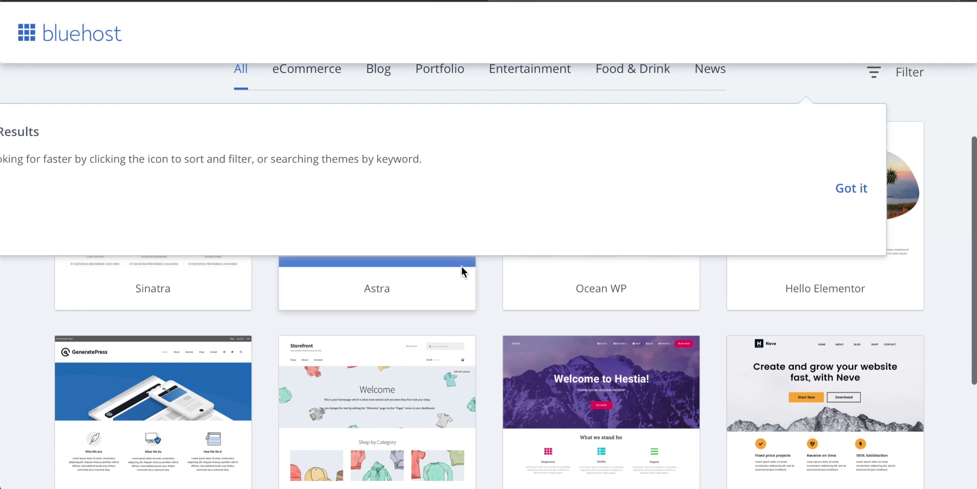
{"action": "left_click", "coordinate": [852, 189]}
{"action": "scroll", "coordinate": [484, 252], "scroll_direction": "down", "scroll_amount": 3}
{"action": "scroll", "coordinate": [484, 252], "scroll_direction": "up", "scroll_amount": 3}
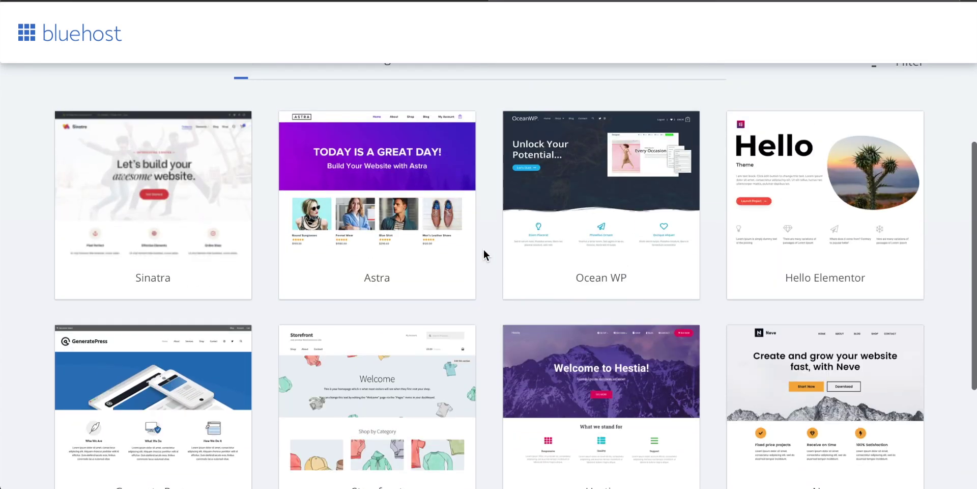
{"action": "mouse_move", "coordinate": [349, 214]}
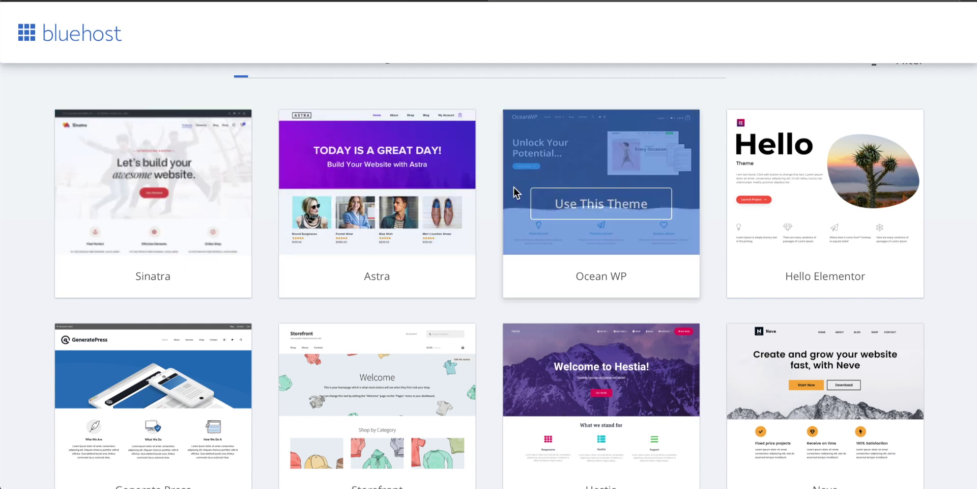
{"action": "scroll", "coordinate": [514, 187], "scroll_direction": "down", "scroll_amount": 2}
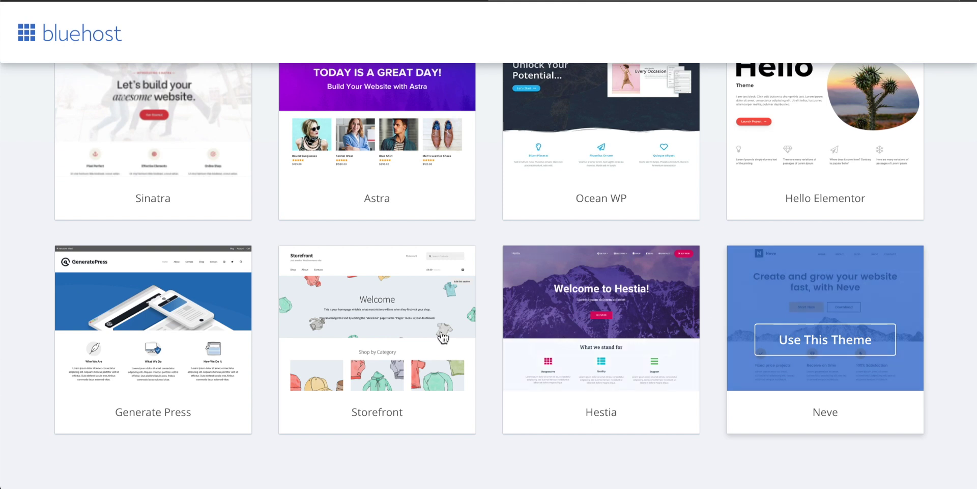
{"action": "mouse_move", "coordinate": [335, 341]}
{"action": "scroll", "coordinate": [332, 338], "scroll_direction": "up", "scroll_amount": 3}
{"action": "scroll", "coordinate": [471, 309], "scroll_direction": "down", "scroll_amount": 5}
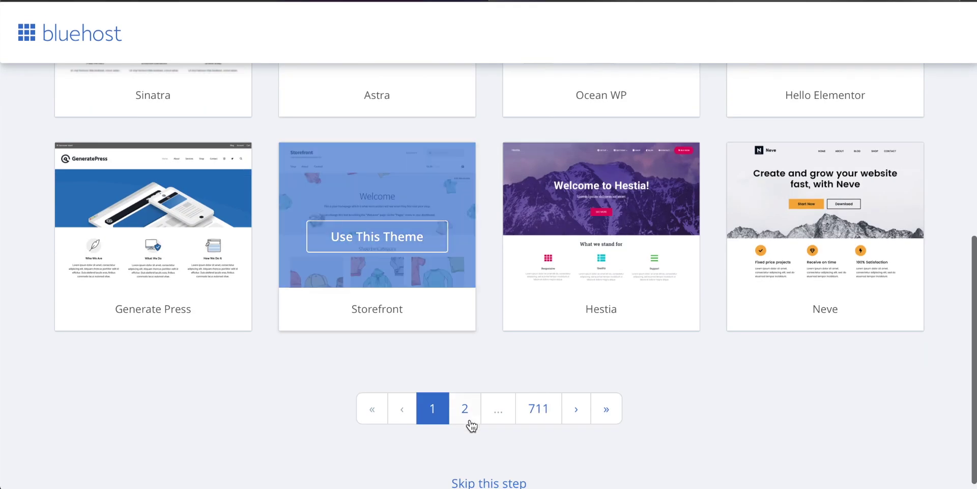
{"action": "left_click", "coordinate": [467, 412]}
{"action": "scroll", "coordinate": [471, 330], "scroll_direction": "down", "scroll_amount": 4}
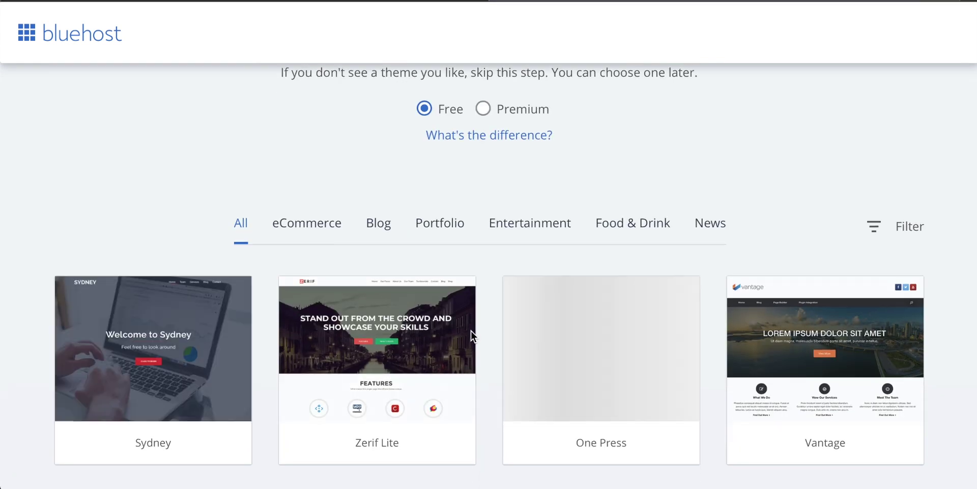
Browse the free themes and choose Hestia from the first page as the site's theme
{"action": "scroll", "coordinate": [472, 330], "scroll_direction": "down", "scroll_amount": 2}
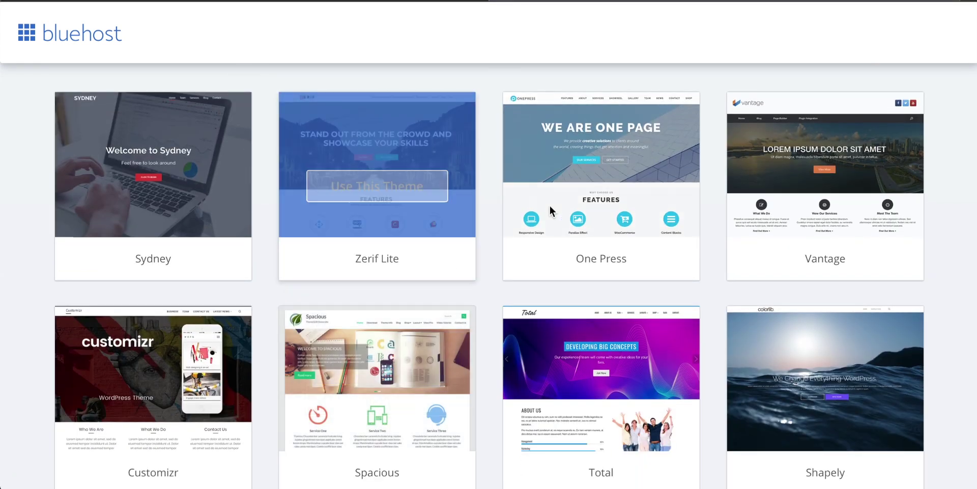
{"action": "scroll", "coordinate": [834, 193], "scroll_direction": "down", "scroll_amount": 2}
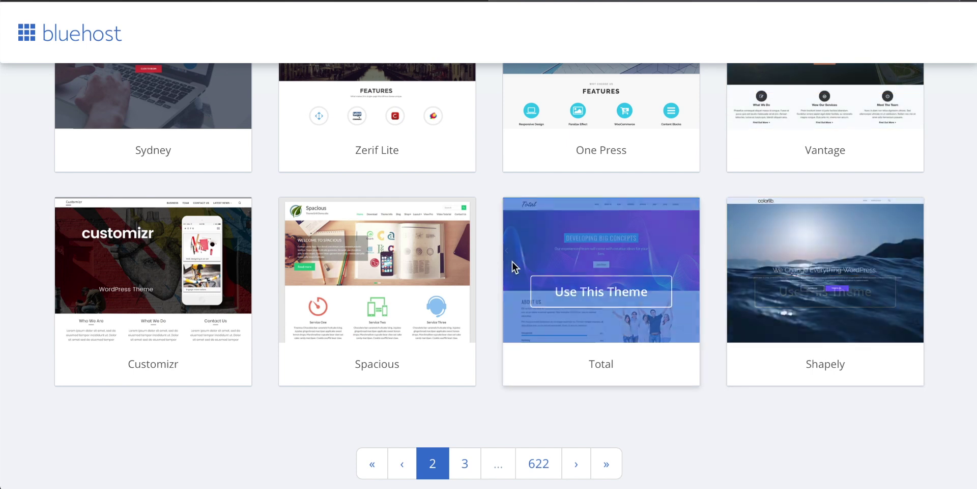
{"action": "scroll", "coordinate": [212, 306], "scroll_direction": "up", "scroll_amount": 3}
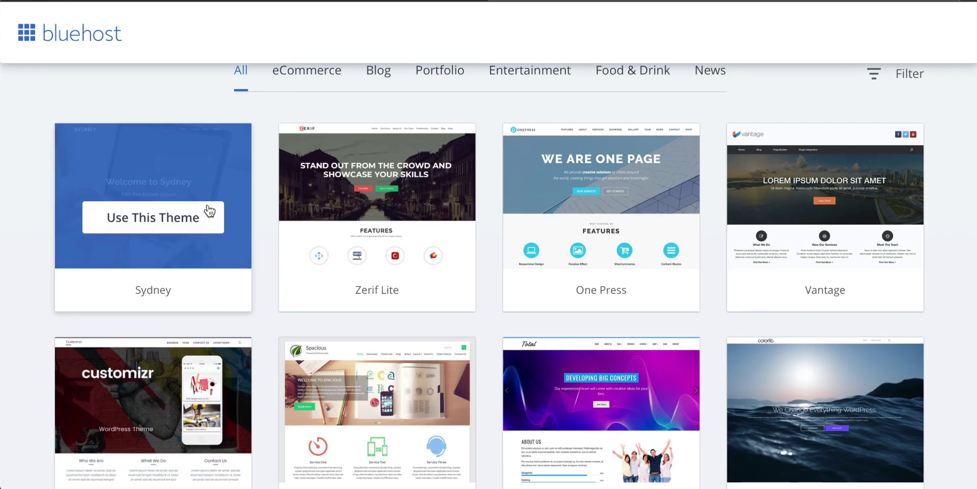
{"action": "scroll", "coordinate": [497, 216], "scroll_direction": "down", "scroll_amount": 10}
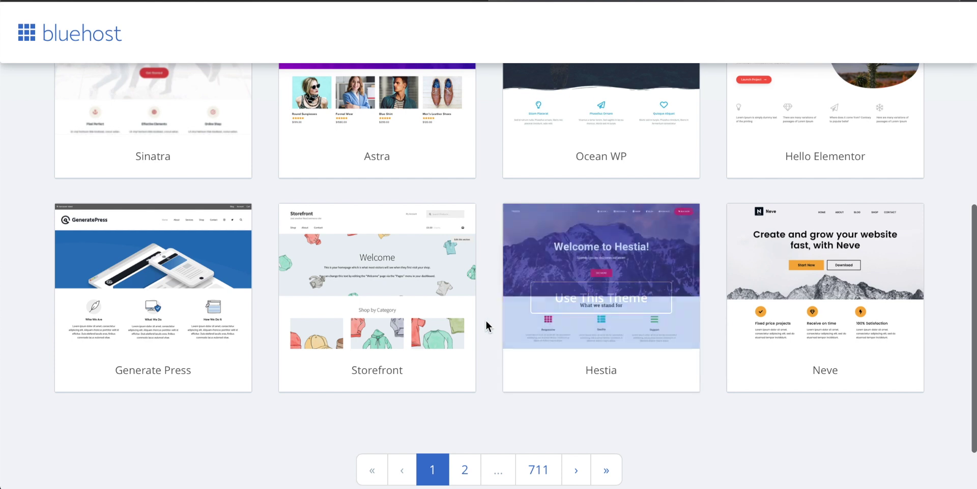
{"action": "scroll", "coordinate": [498, 324], "scroll_direction": "down", "scroll_amount": 1}
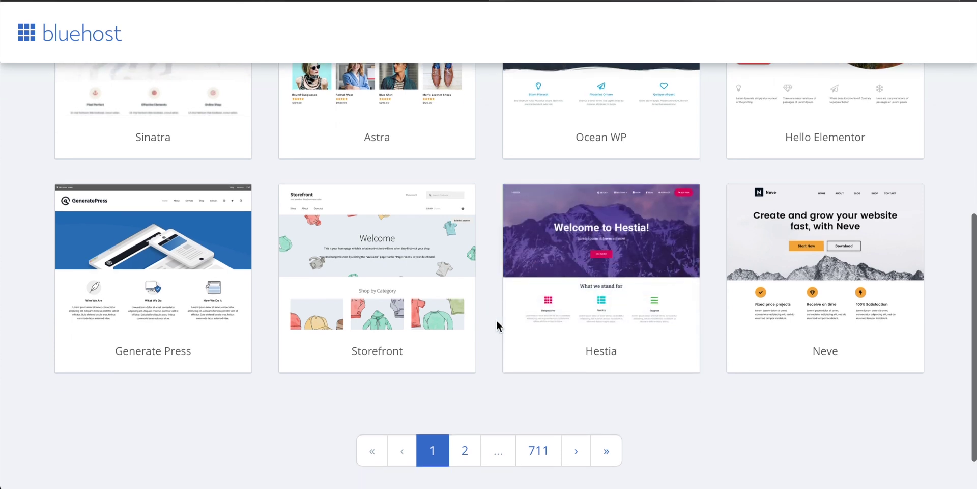
{"action": "mouse_move", "coordinate": [606, 351]}
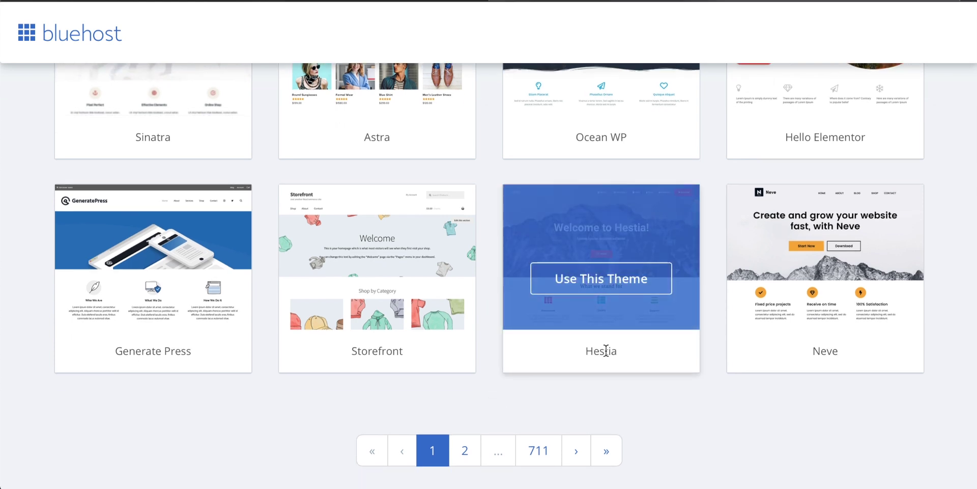
{"action": "left_click", "coordinate": [606, 281]}
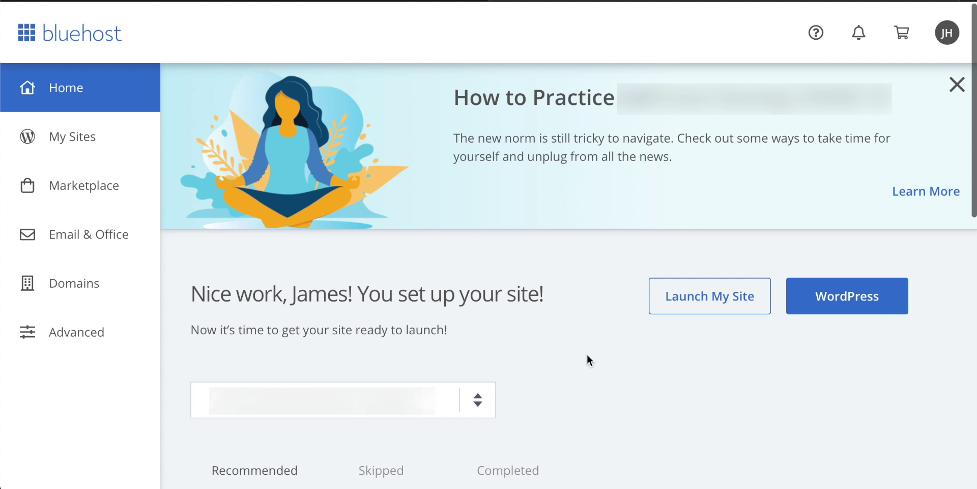
Open the TechZG site's WordPress admin from the hosting account and look over its welcome page
{"action": "left_click", "coordinate": [63, 136]}
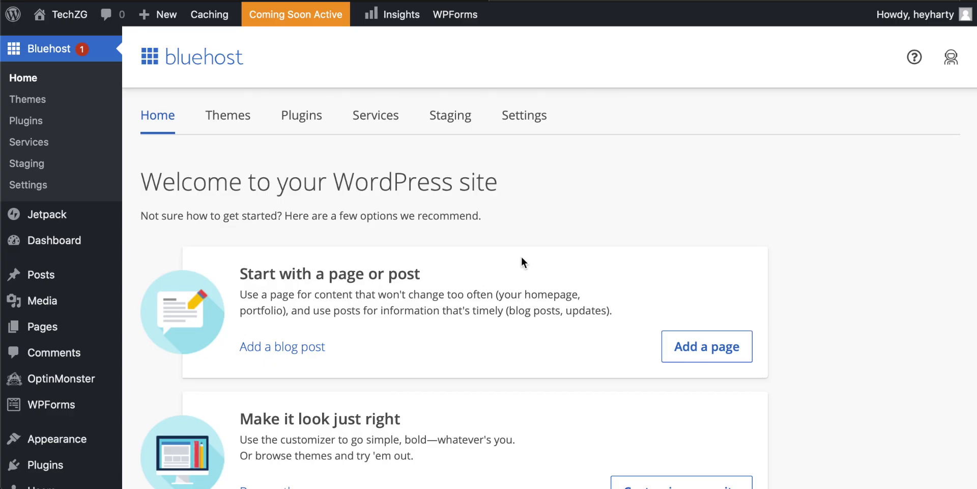
{"action": "scroll", "coordinate": [522, 258], "scroll_direction": "down", "scroll_amount": 4}
{"action": "scroll", "coordinate": [522, 258], "scroll_direction": "up", "scroll_amount": 3}
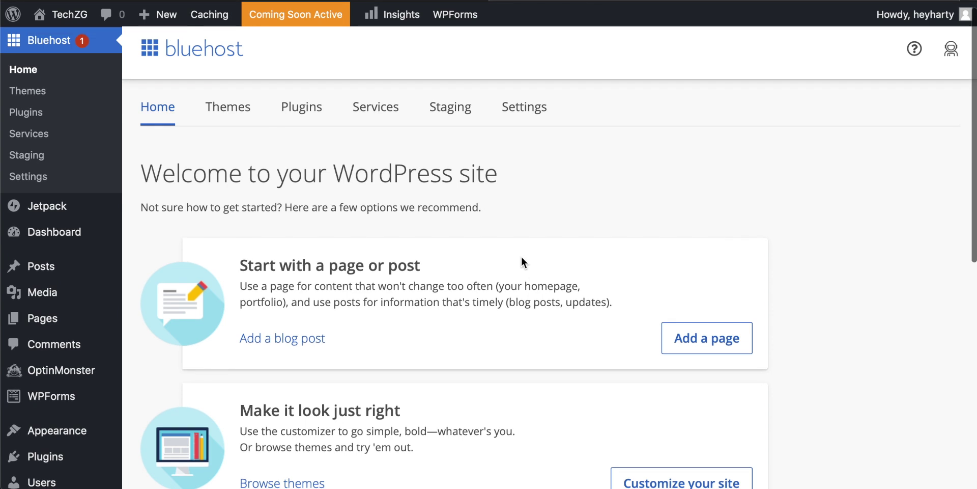
{"action": "scroll", "coordinate": [495, 270], "scroll_direction": "up", "scroll_amount": 1}
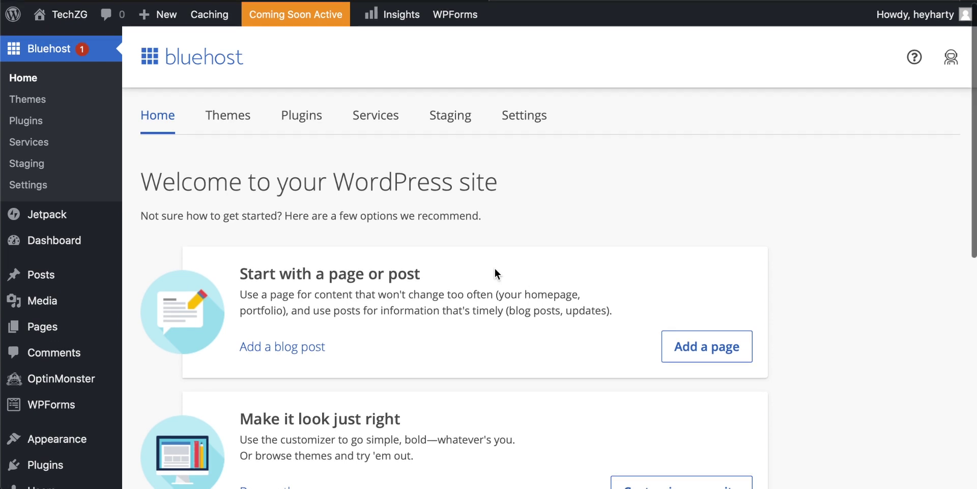
{"action": "scroll", "coordinate": [509, 224], "scroll_direction": "down", "scroll_amount": 1}
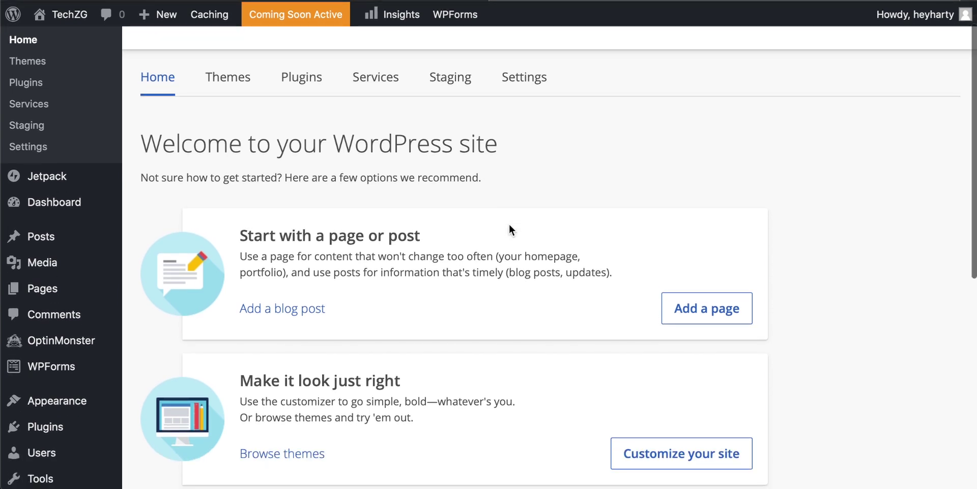
{"action": "scroll", "coordinate": [509, 224], "scroll_direction": "up", "scroll_amount": 1}
{"action": "scroll", "coordinate": [517, 203], "scroll_direction": "down", "scroll_amount": 1}
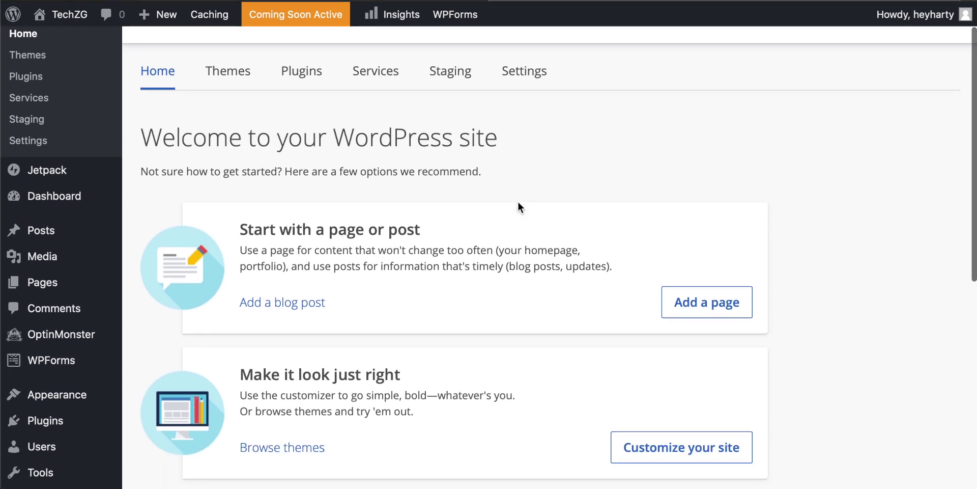
{"action": "scroll", "coordinate": [460, 212], "scroll_direction": "up", "scroll_amount": 1}
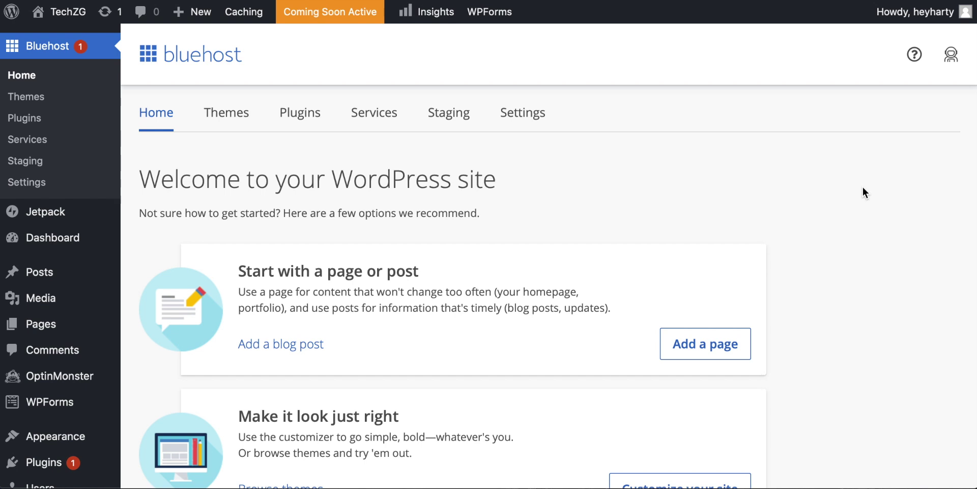
Review the recommended getting-started options for adding content, customizing the look and launching the site
{"action": "scroll", "coordinate": [844, 243], "scroll_direction": "down", "scroll_amount": 6}
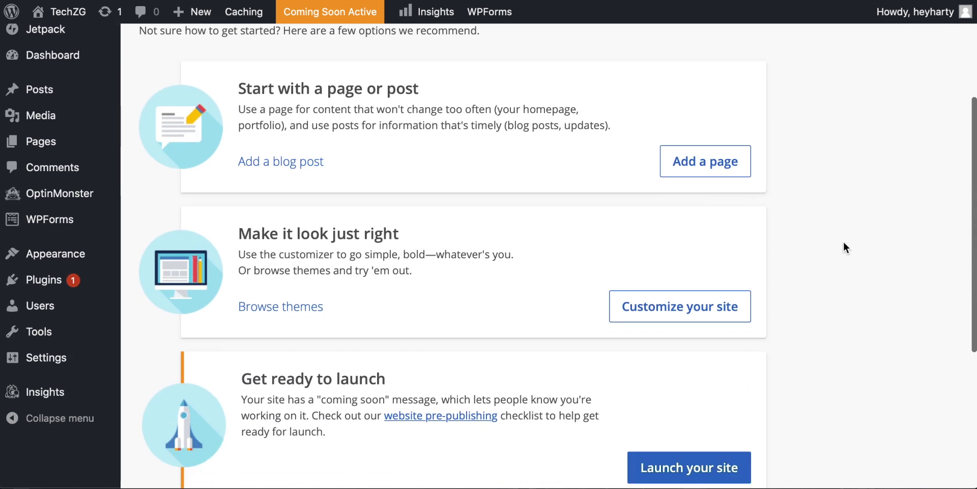
{"action": "scroll", "coordinate": [844, 247], "scroll_direction": "down", "scroll_amount": 1}
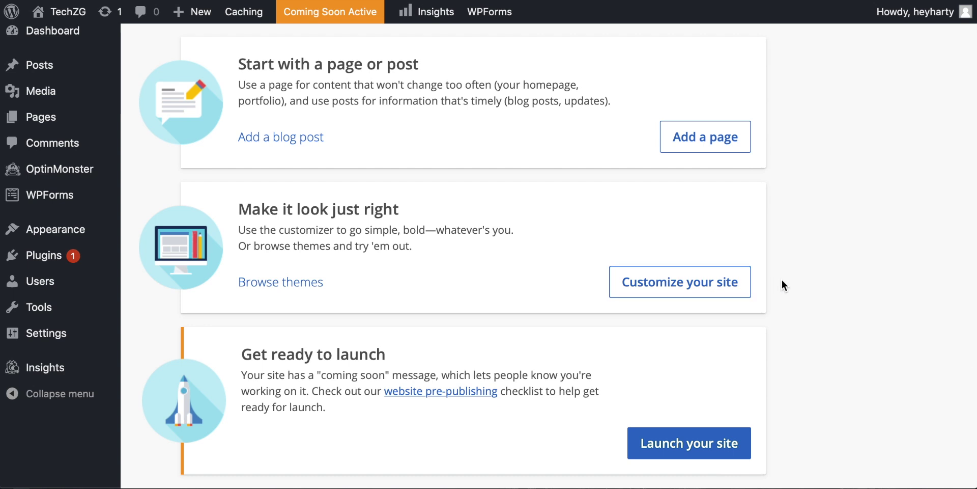
{"action": "scroll", "coordinate": [800, 277], "scroll_direction": "up", "scroll_amount": 1}
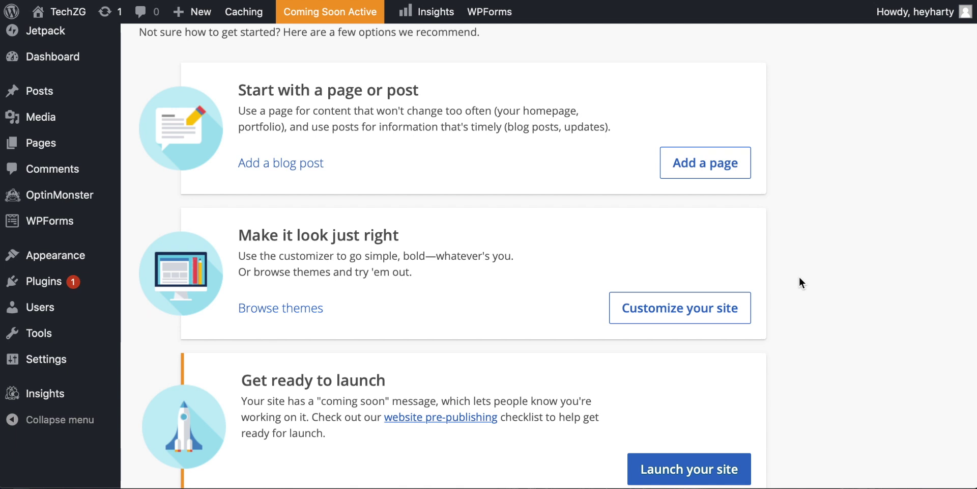
{"action": "scroll", "coordinate": [799, 277], "scroll_direction": "up", "scroll_amount": 1}
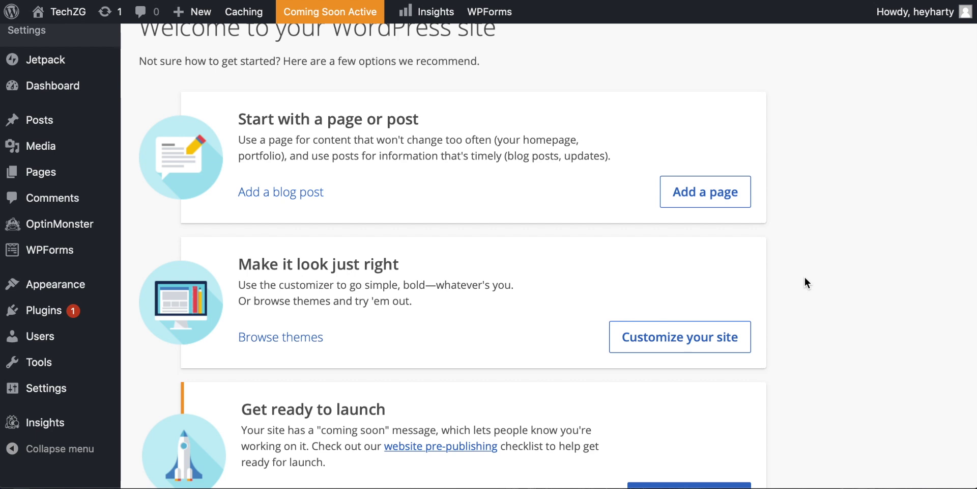
{"action": "scroll", "coordinate": [805, 278], "scroll_direction": "up", "scroll_amount": 5}
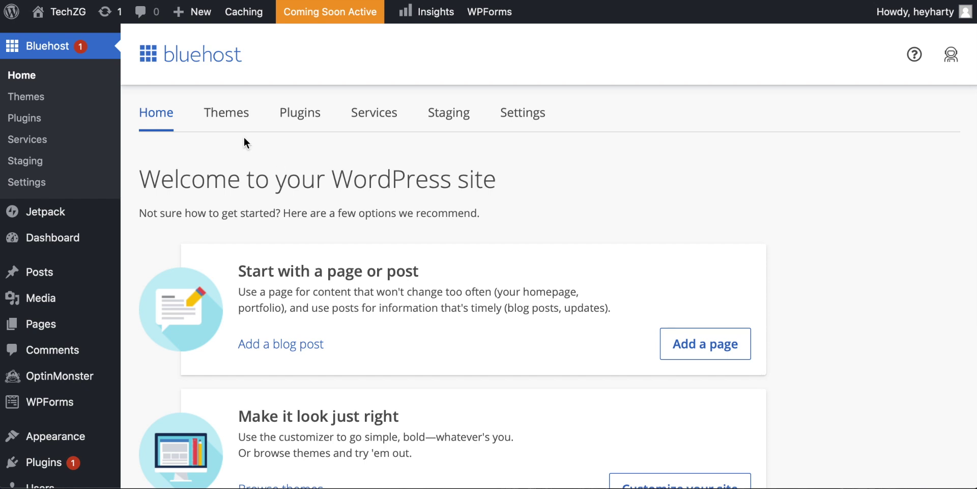
Open Bluehost's premium themes in the WordPress admin and browse the first page of themes and their prices
{"action": "left_click", "coordinate": [227, 115]}
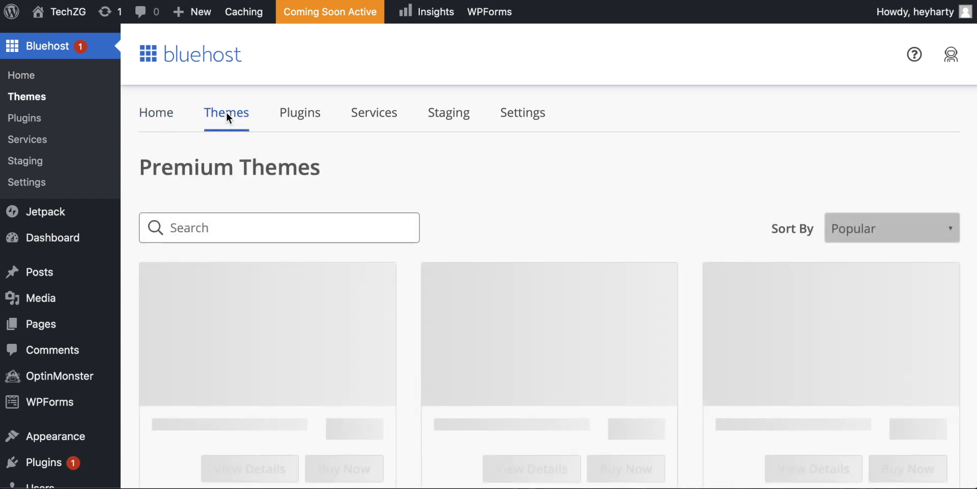
{"action": "scroll", "coordinate": [635, 181], "scroll_direction": "down", "scroll_amount": 3}
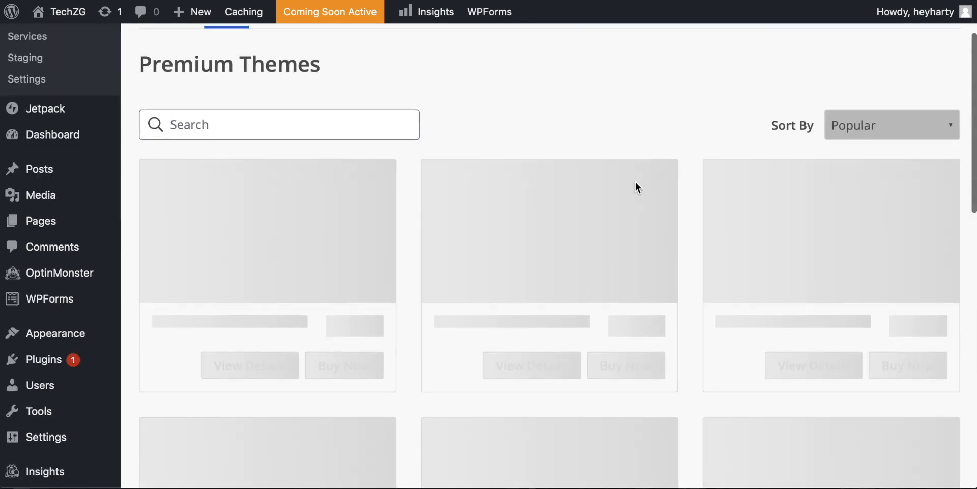
{"action": "scroll", "coordinate": [679, 203], "scroll_direction": "up", "scroll_amount": 3}
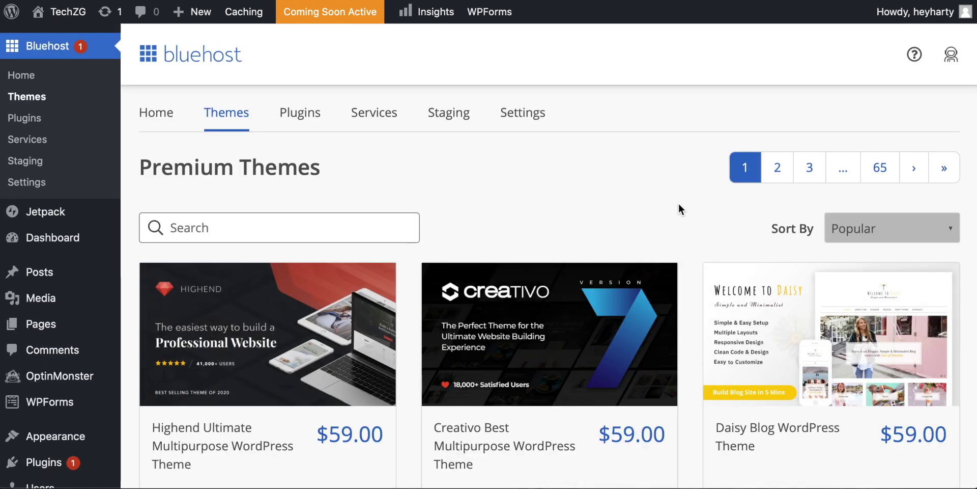
{"action": "scroll", "coordinate": [679, 204], "scroll_direction": "down", "scroll_amount": 3}
{"action": "scroll", "coordinate": [679, 203], "scroll_direction": "down", "scroll_amount": 6}
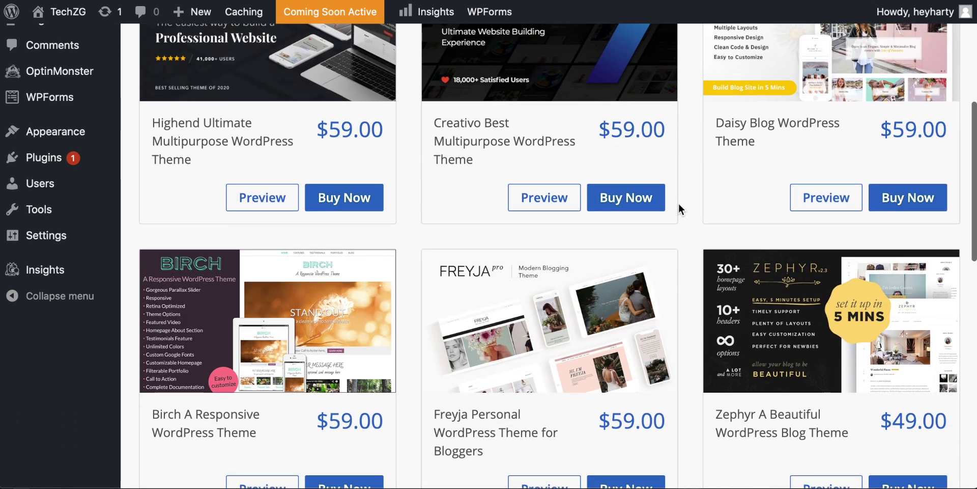
{"action": "scroll", "coordinate": [679, 203], "scroll_direction": "up", "scroll_amount": 6}
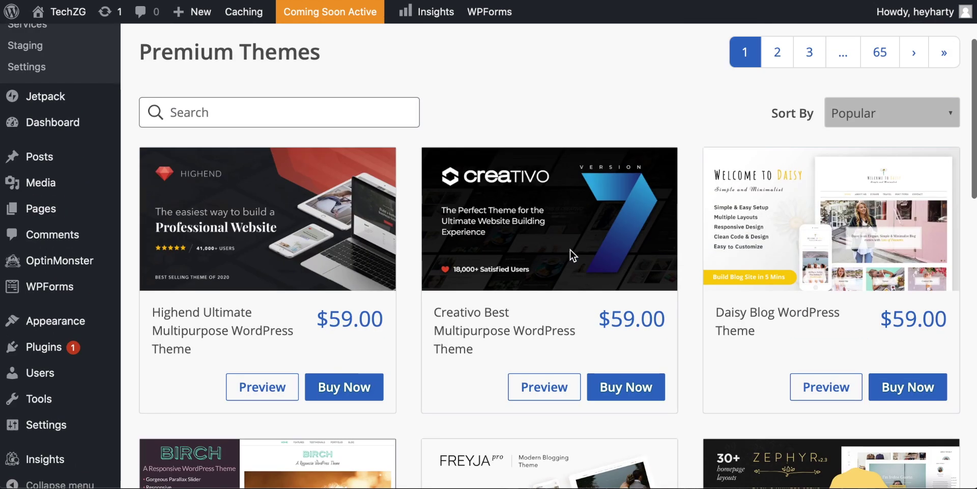
{"action": "scroll", "coordinate": [570, 249], "scroll_direction": "down", "scroll_amount": 5}
{"action": "scroll", "coordinate": [570, 249], "scroll_direction": "down", "scroll_amount": 4}
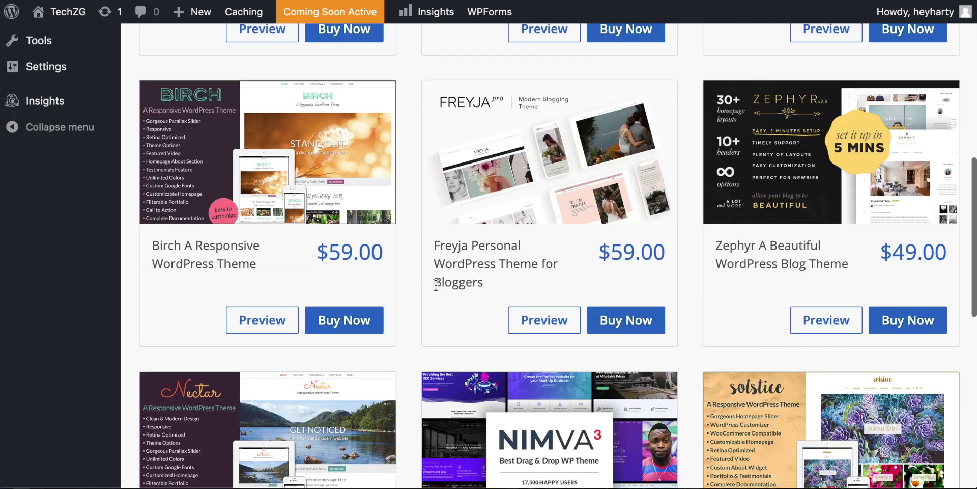
{"action": "scroll", "coordinate": [435, 285], "scroll_direction": "up", "scroll_amount": 2}
{"action": "scroll", "coordinate": [435, 284], "scroll_direction": "up", "scroll_amount": 2}
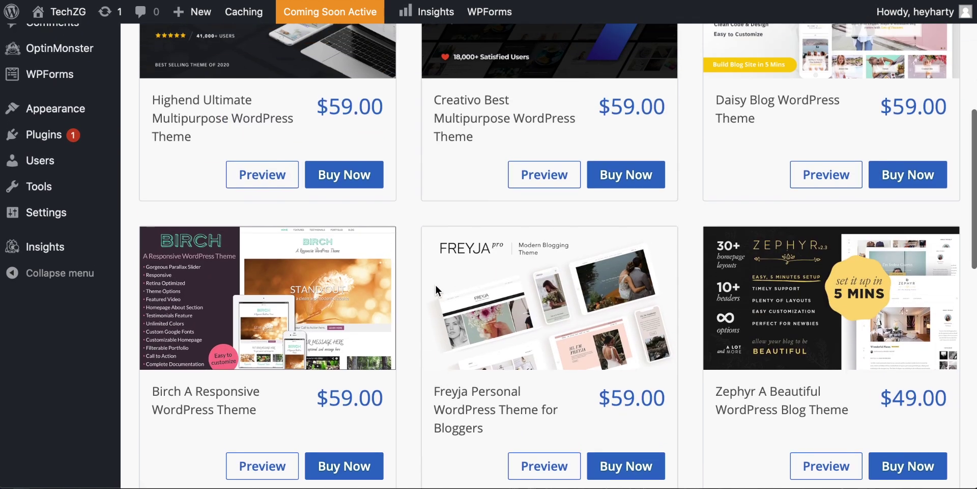
{"action": "scroll", "coordinate": [435, 284], "scroll_direction": "down", "scroll_amount": 4}
{"action": "scroll", "coordinate": [435, 284], "scroll_direction": "down", "scroll_amount": 5}
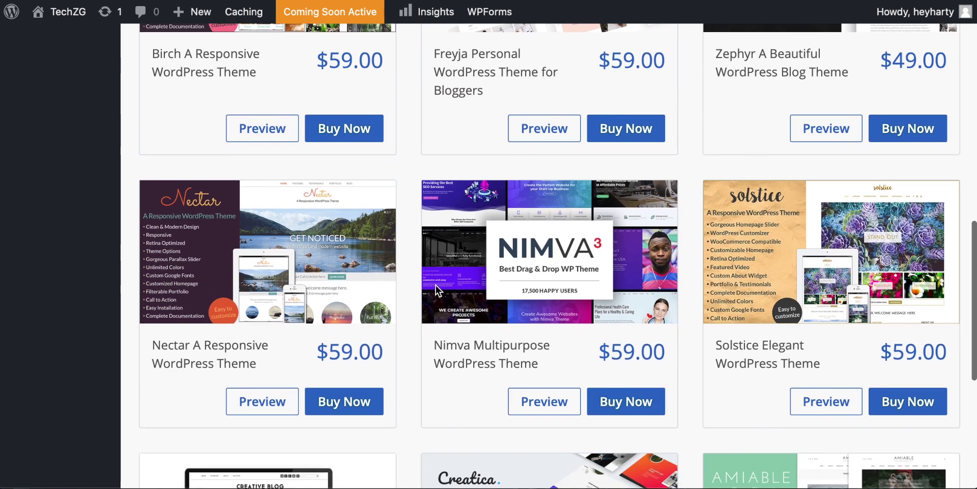
{"action": "scroll", "coordinate": [435, 288], "scroll_direction": "up", "scroll_amount": 9}
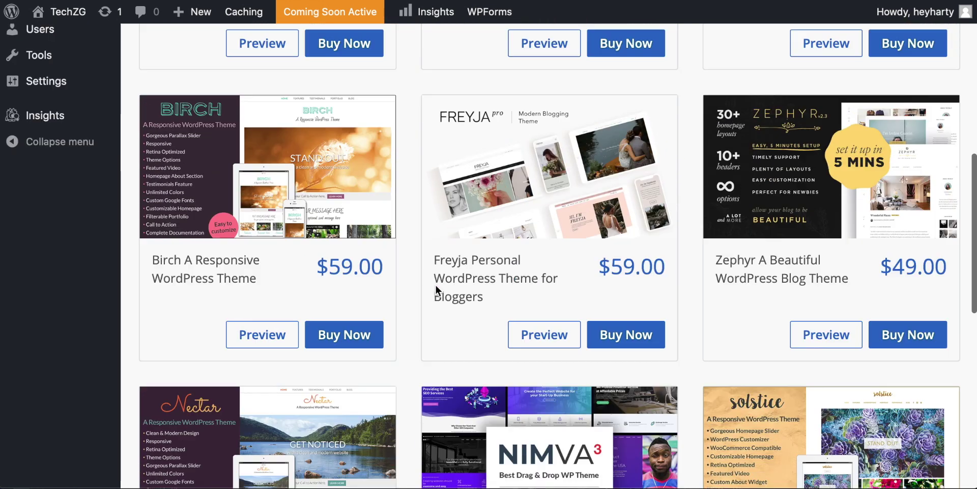
{"action": "scroll", "coordinate": [436, 284], "scroll_direction": "up", "scroll_amount": 7}
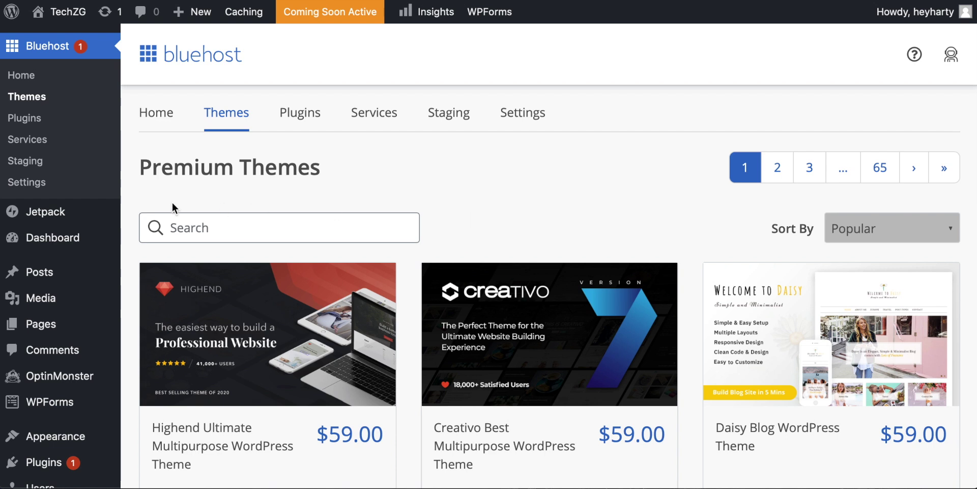
Open WordPress's own theme management page and review the installed themes down to the option for adding a new one
{"action": "scroll", "coordinate": [76, 247], "scroll_direction": "down", "scroll_amount": 3}
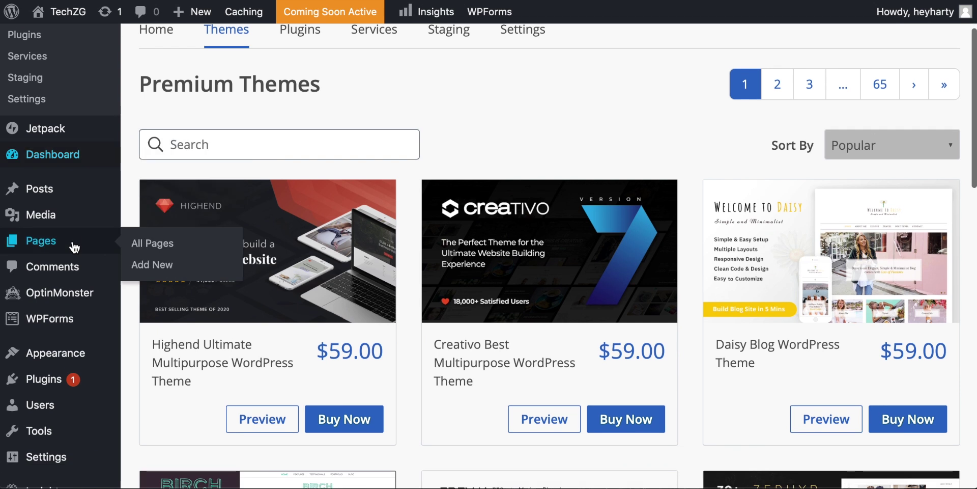
{"action": "mouse_move", "coordinate": [56, 359]}
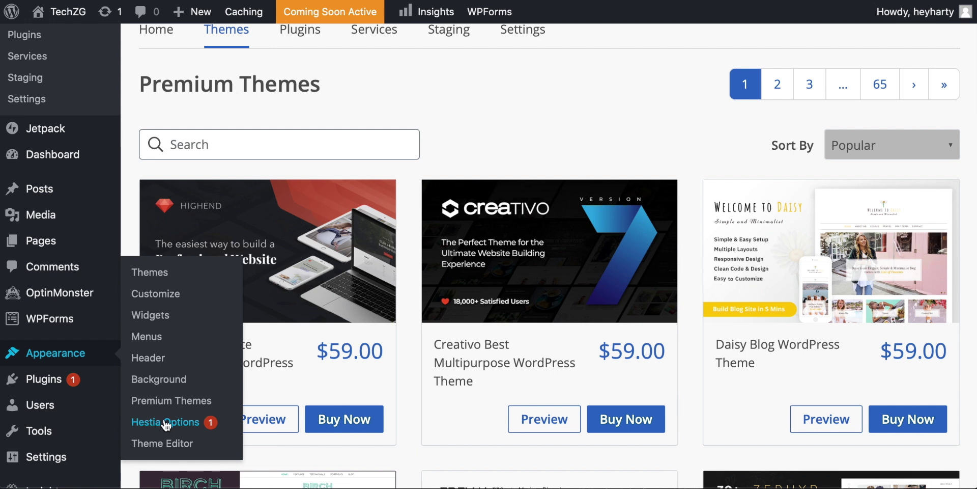
{"action": "left_click", "coordinate": [156, 275]}
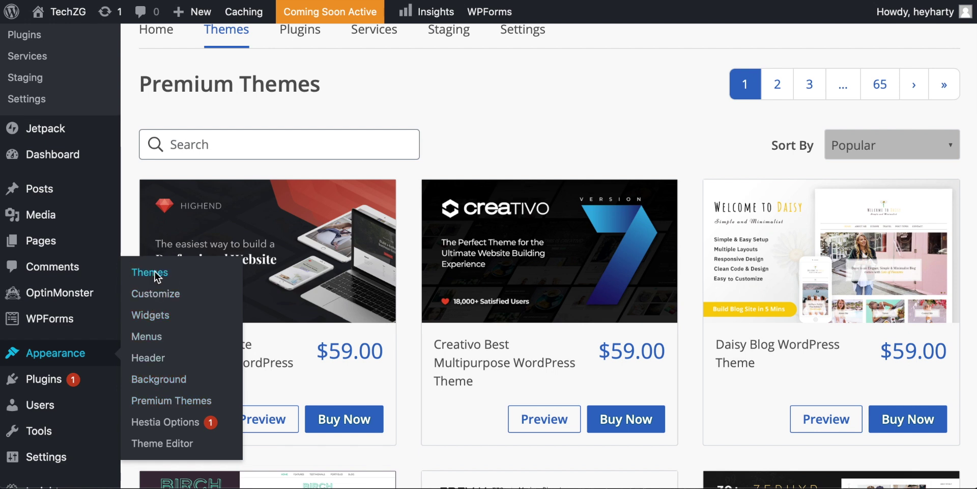
{"action": "scroll", "coordinate": [566, 263], "scroll_direction": "down", "scroll_amount": 3}
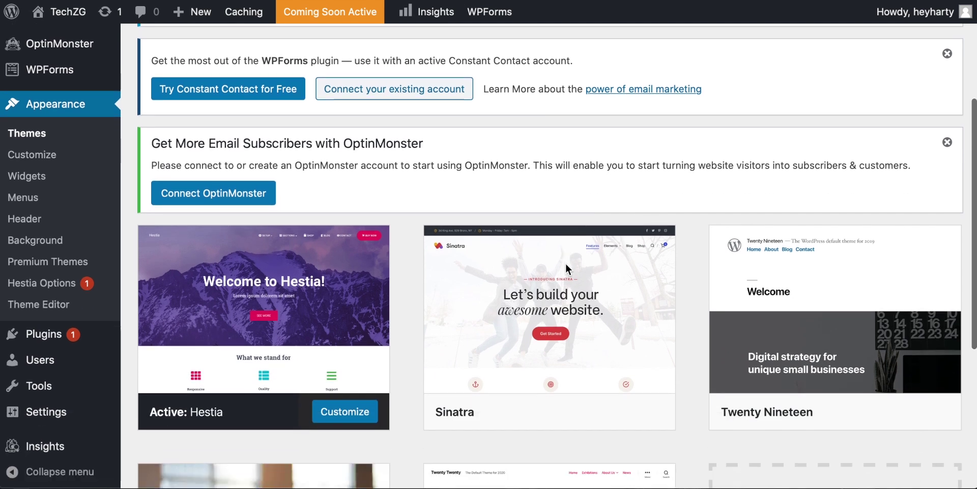
{"action": "scroll", "coordinate": [566, 262], "scroll_direction": "down", "scroll_amount": 2}
{"action": "scroll", "coordinate": [565, 266], "scroll_direction": "down", "scroll_amount": 1}
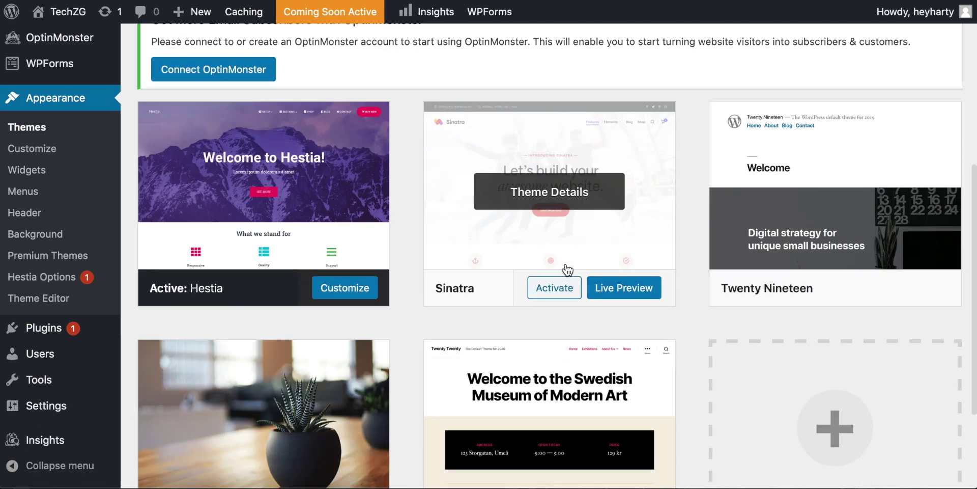
{"action": "scroll", "coordinate": [283, 184], "scroll_direction": "down", "scroll_amount": 1}
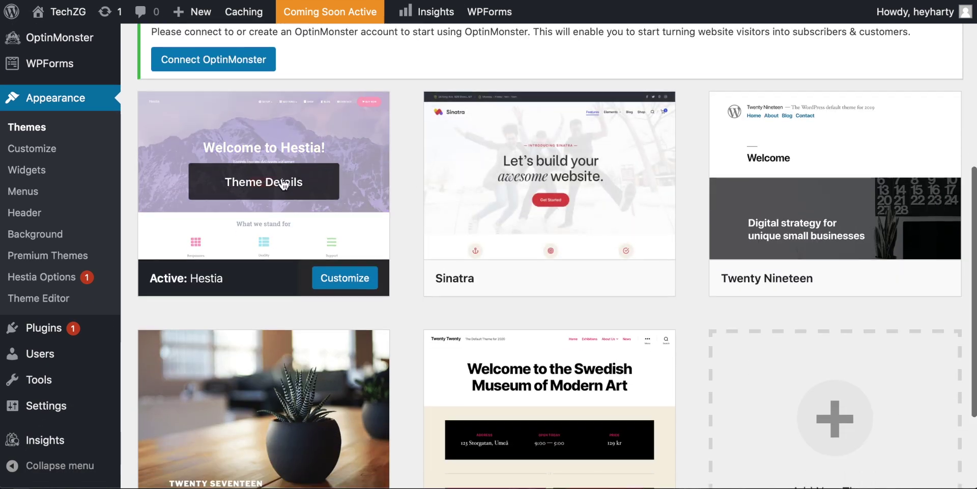
{"action": "scroll", "coordinate": [284, 185], "scroll_direction": "down", "scroll_amount": 2}
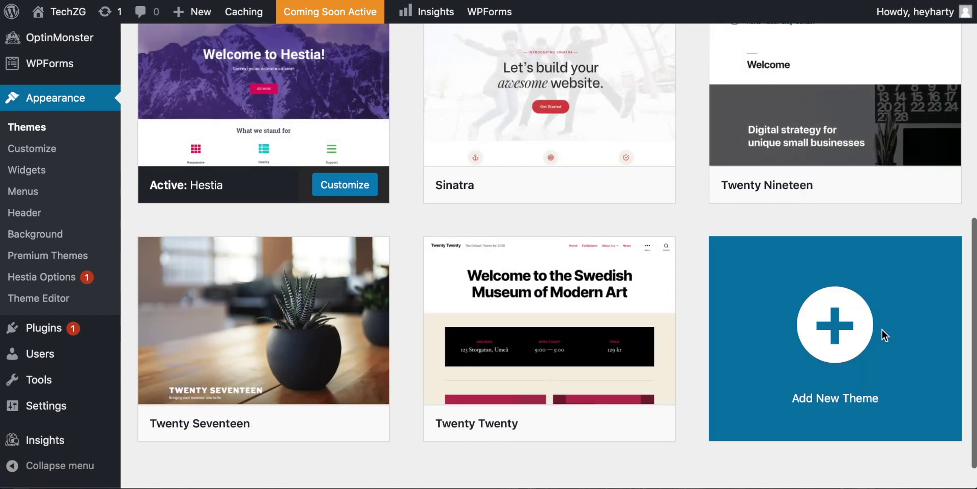
Open the page for adding new themes, dismiss the Hestia feedback survey, and browse the featured themes
{"action": "left_click", "coordinate": [882, 329]}
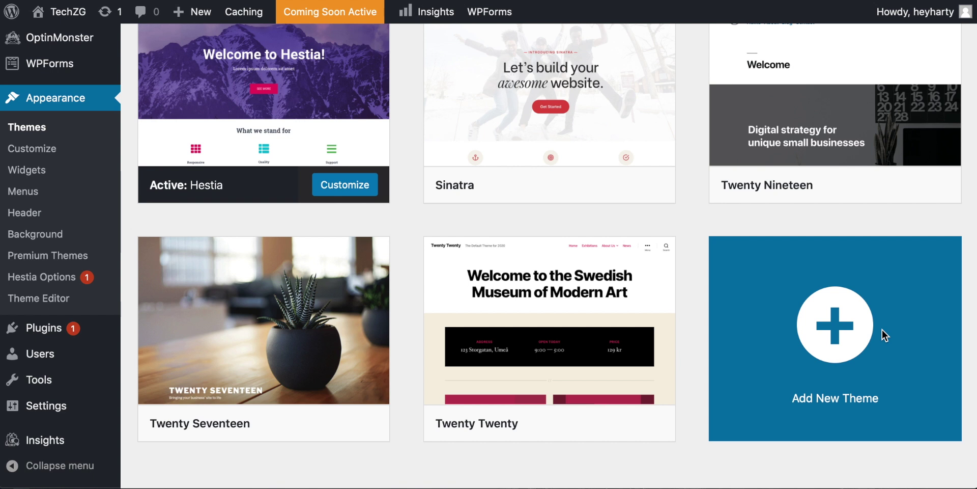
{"action": "scroll", "coordinate": [622, 275], "scroll_direction": "down", "scroll_amount": 3}
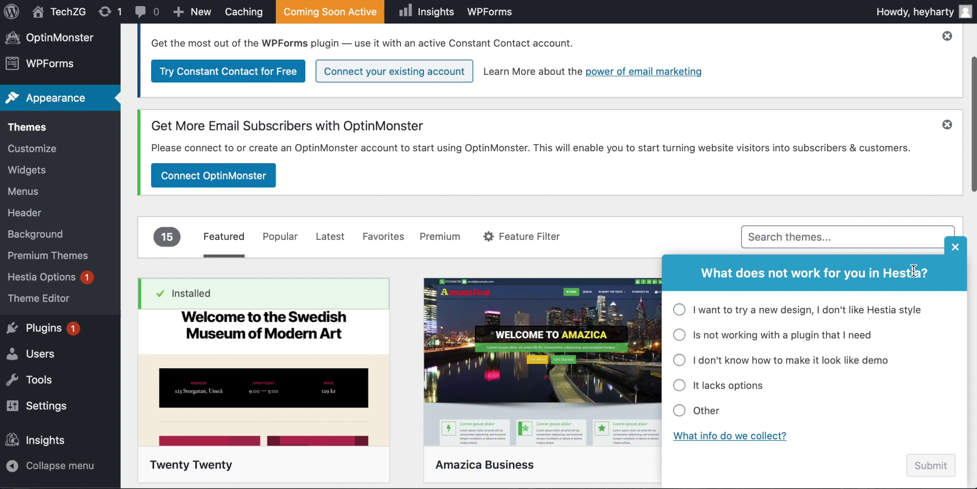
{"action": "left_click", "coordinate": [955, 246]}
{"action": "scroll", "coordinate": [444, 274], "scroll_direction": "down", "scroll_amount": 5}
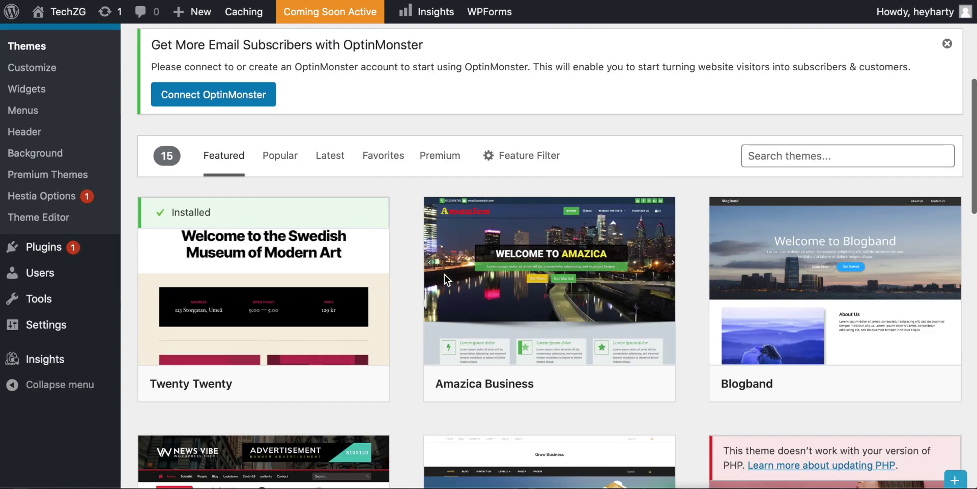
{"action": "scroll", "coordinate": [420, 268], "scroll_direction": "down", "scroll_amount": 6}
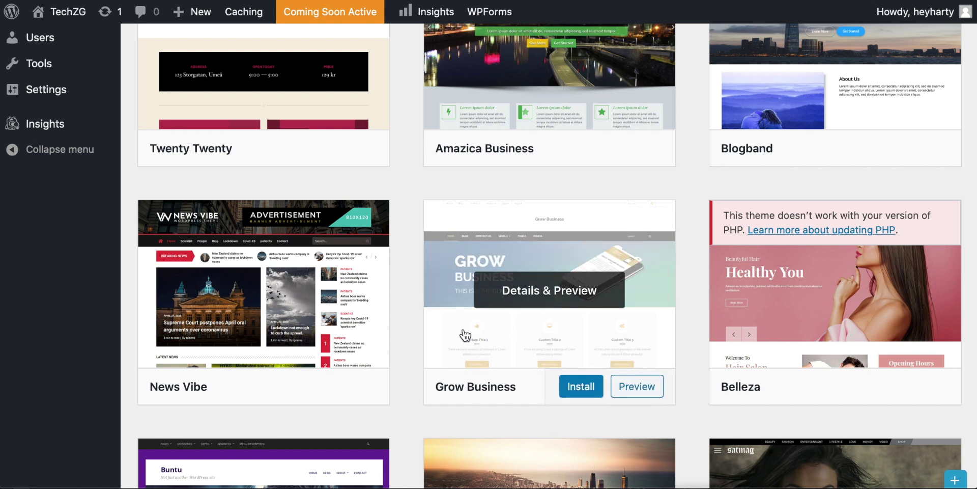
{"action": "scroll", "coordinate": [408, 328], "scroll_direction": "down", "scroll_amount": 3}
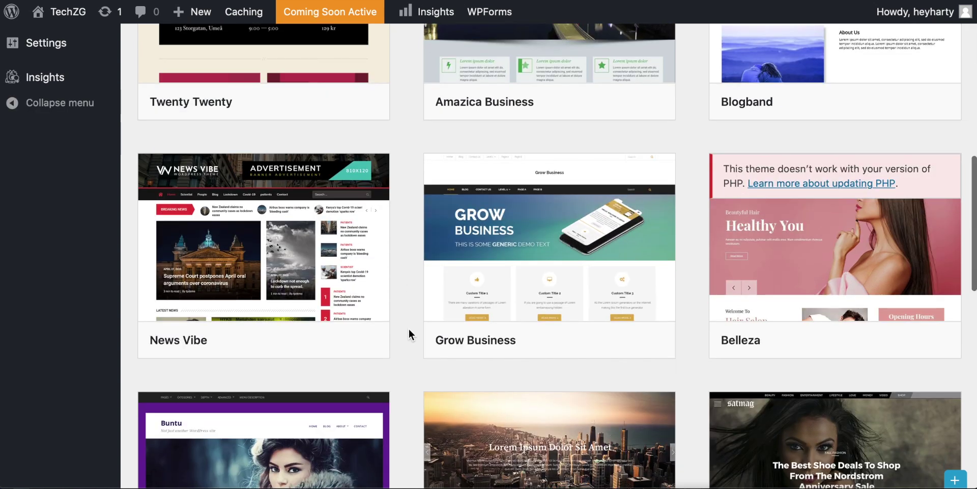
{"action": "scroll", "coordinate": [271, 161], "scroll_direction": "down", "scroll_amount": 3}
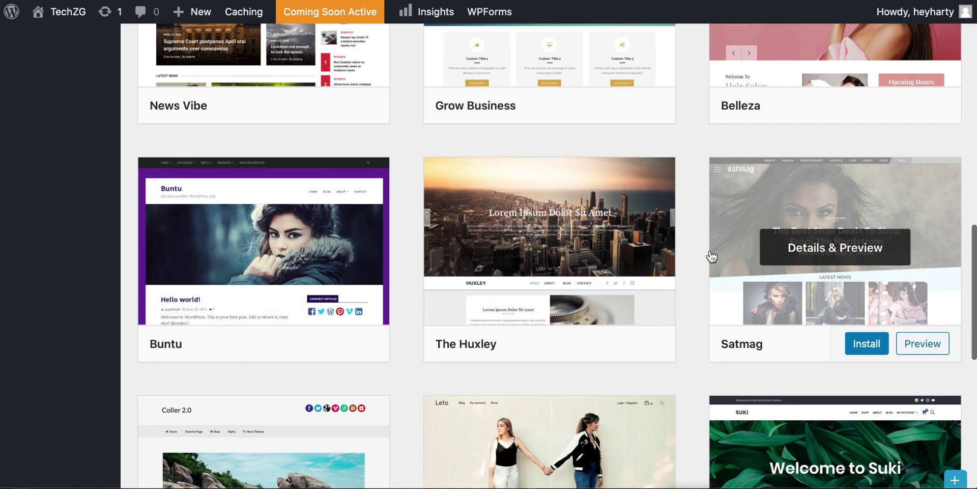
{"action": "scroll", "coordinate": [682, 278], "scroll_direction": "down", "scroll_amount": 3}
{"action": "scroll", "coordinate": [682, 277], "scroll_direction": "up", "scroll_amount": 5}
{"action": "scroll", "coordinate": [681, 273], "scroll_direction": "up", "scroll_amount": 10}
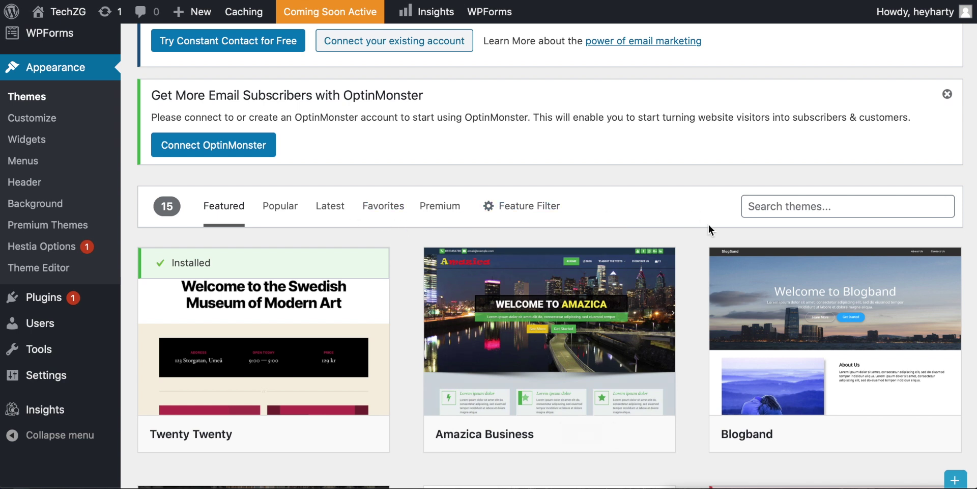
Search the theme directory for "hestia", then clear the search
{"action": "left_click", "coordinate": [801, 206]}
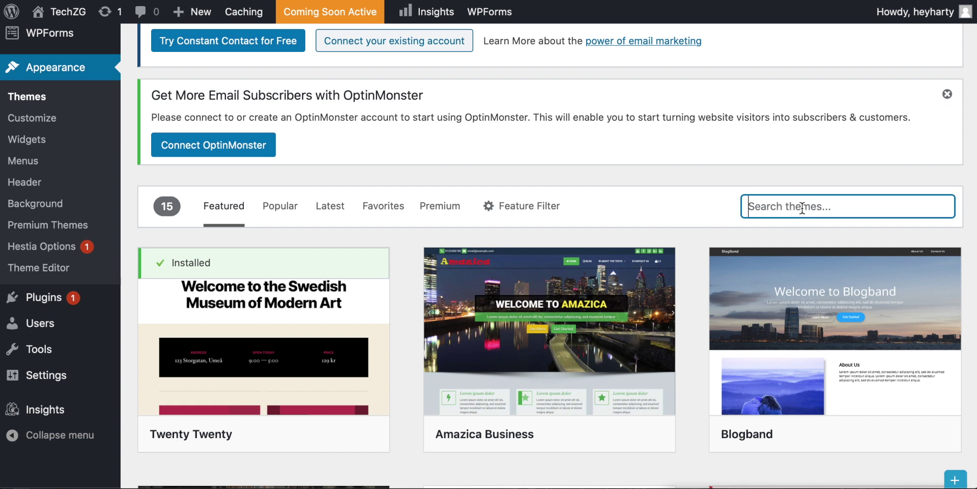
{"action": "left_click", "coordinate": [774, 205]}
{"action": "type", "text": "hestia"}
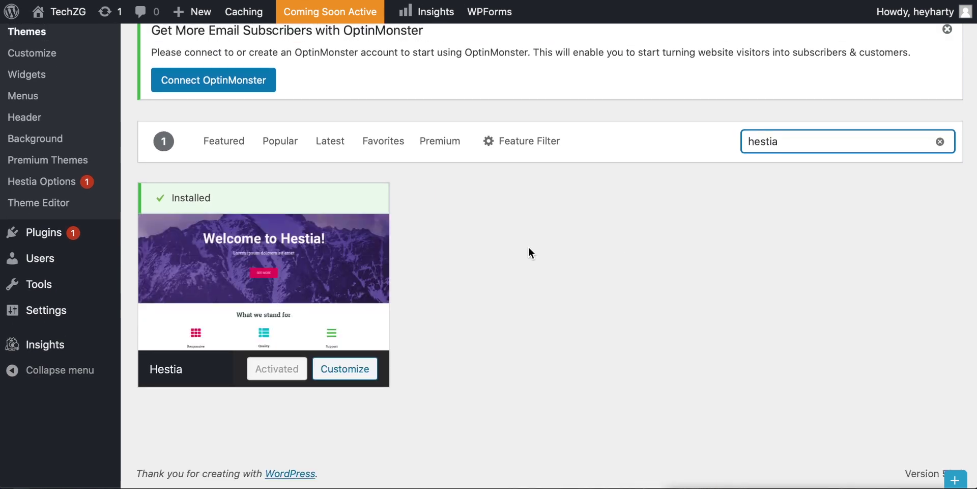
{"action": "left_click", "coordinate": [940, 141]}
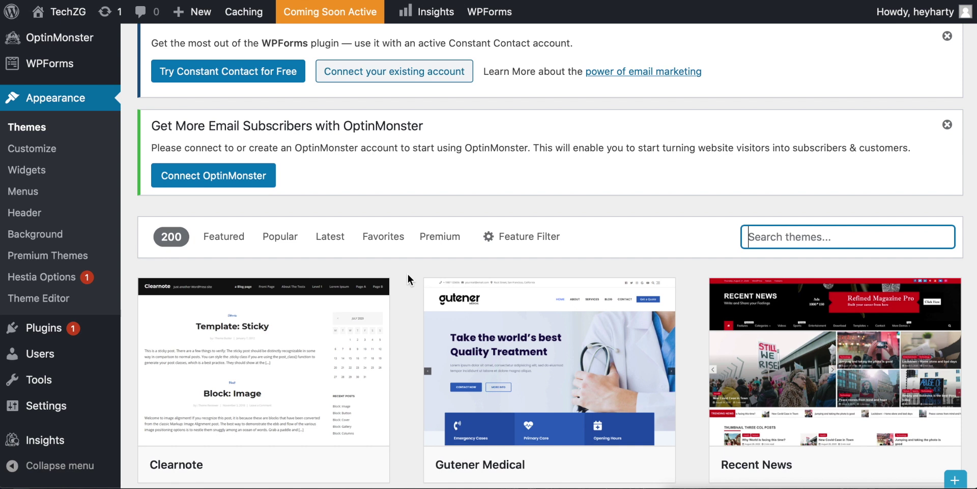
{"action": "scroll", "coordinate": [407, 273], "scroll_direction": "down", "scroll_amount": 1}
Open the site's installed plugins page and look past the promotional notices to the plugin table
{"action": "mouse_move", "coordinate": [38, 275]}
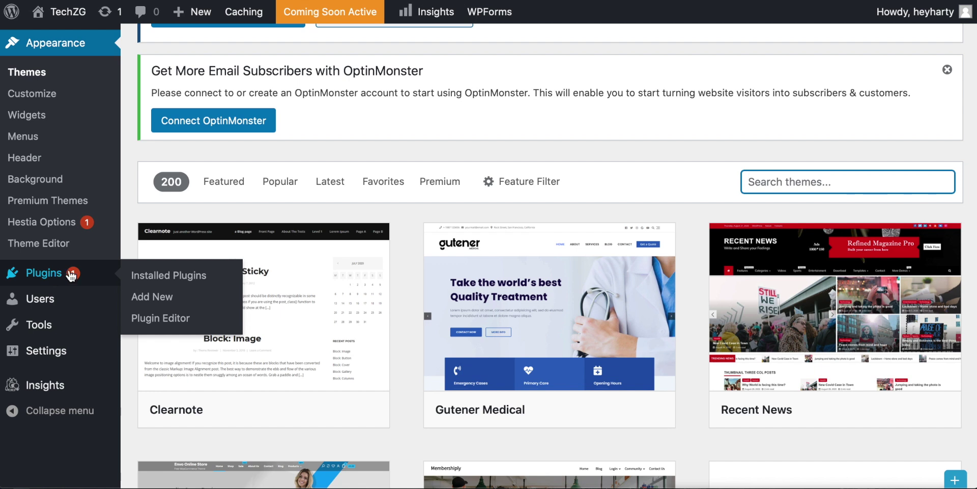
{"action": "left_click", "coordinate": [160, 276]}
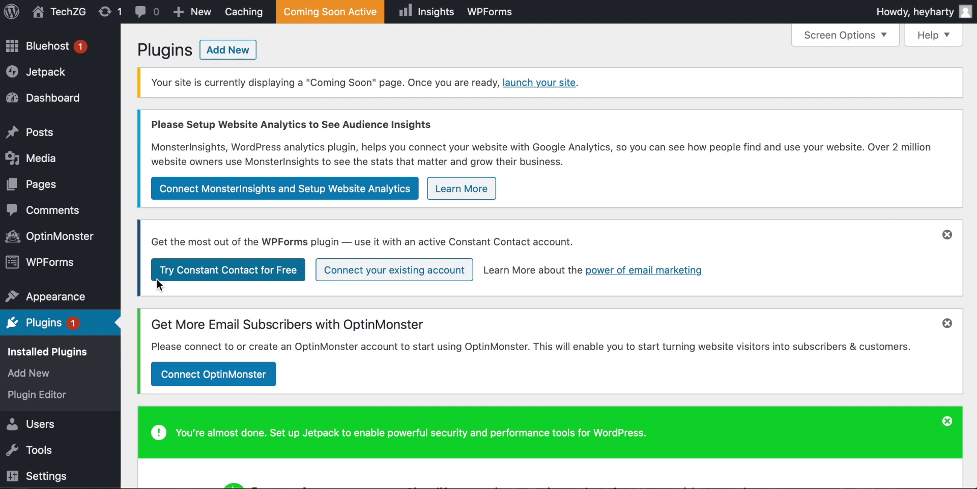
{"action": "mouse_move", "coordinate": [79, 42]}
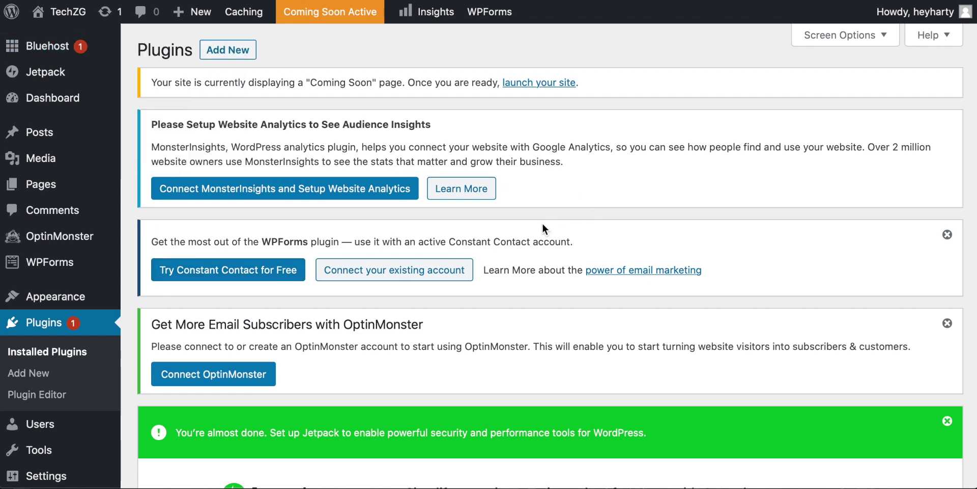
{"action": "scroll", "coordinate": [542, 223], "scroll_direction": "down", "scroll_amount": 3}
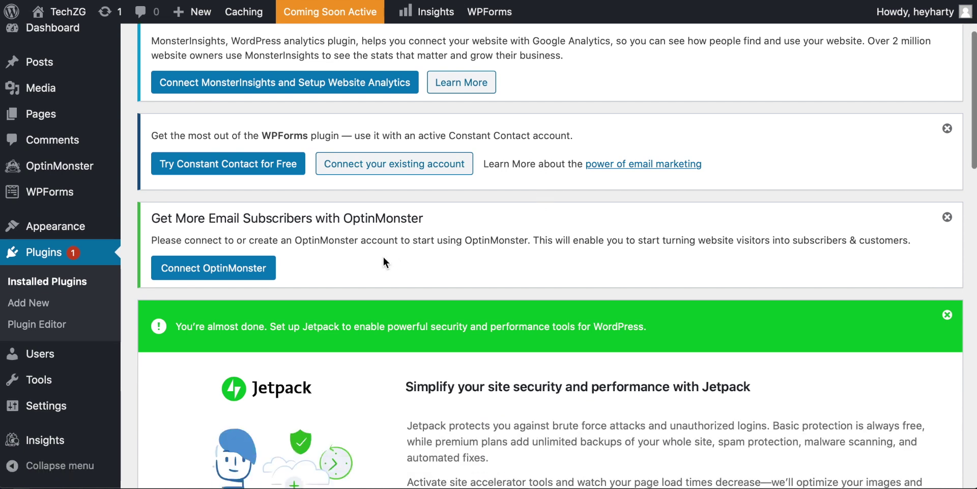
{"action": "scroll", "coordinate": [383, 263], "scroll_direction": "up", "scroll_amount": 3}
{"action": "scroll", "coordinate": [372, 270], "scroll_direction": "down", "scroll_amount": 2}
{"action": "scroll", "coordinate": [371, 272], "scroll_direction": "down", "scroll_amount": 6}
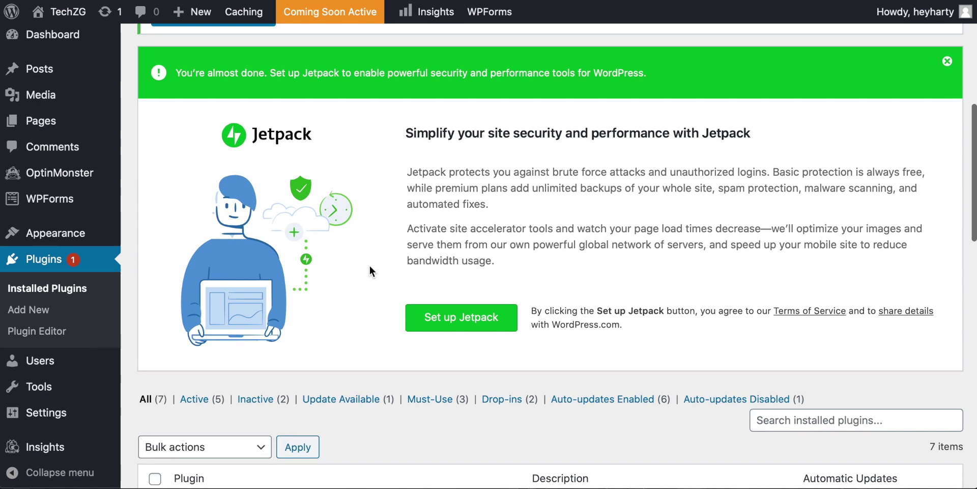
{"action": "scroll", "coordinate": [371, 267], "scroll_direction": "up", "scroll_amount": 3}
{"action": "scroll", "coordinate": [370, 267], "scroll_direction": "down", "scroll_amount": 6}
{"action": "scroll", "coordinate": [370, 269], "scroll_direction": "down", "scroll_amount": 6}
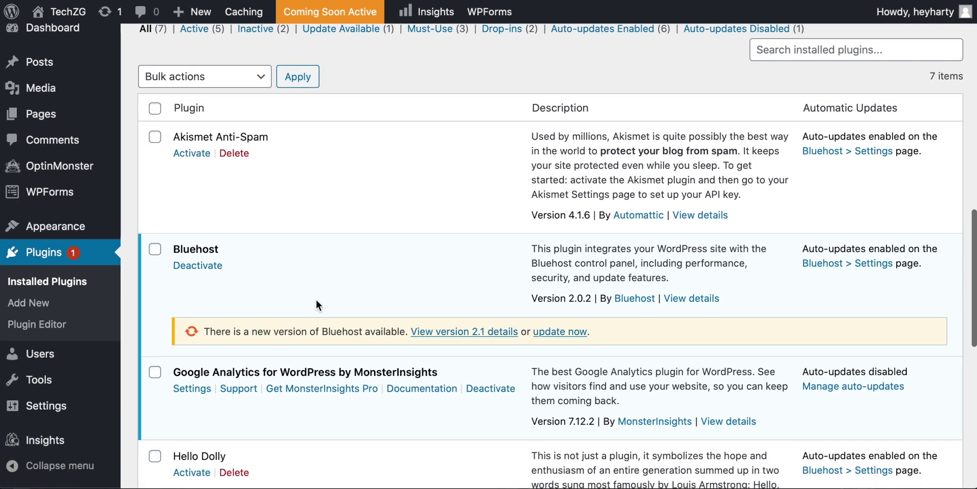
Review the installed plugins from Akismet Anti-Spam through WPForms Lite, including their descriptions and automatic update settings
{"action": "scroll", "coordinate": [326, 214], "scroll_direction": "down", "scroll_amount": 2}
{"action": "scroll", "coordinate": [334, 162], "scroll_direction": "up", "scroll_amount": 1}
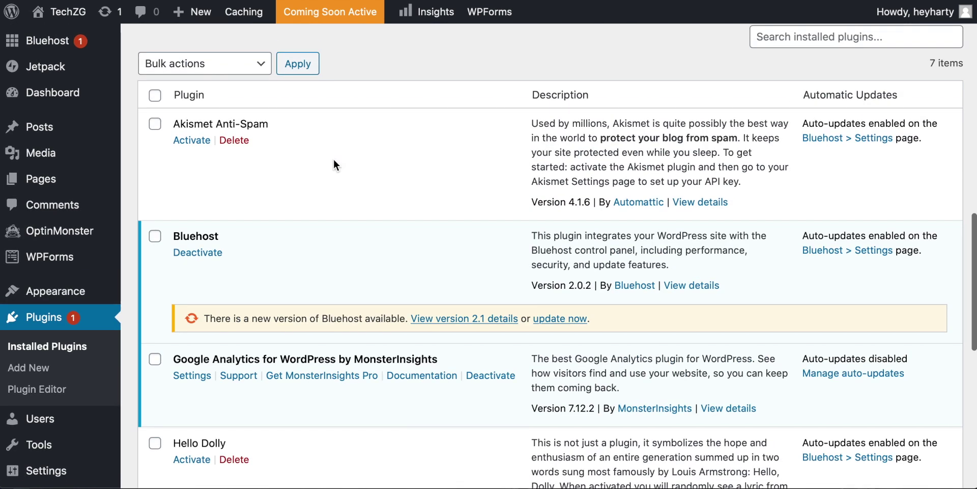
{"action": "scroll", "coordinate": [335, 169], "scroll_direction": "down", "scroll_amount": 7}
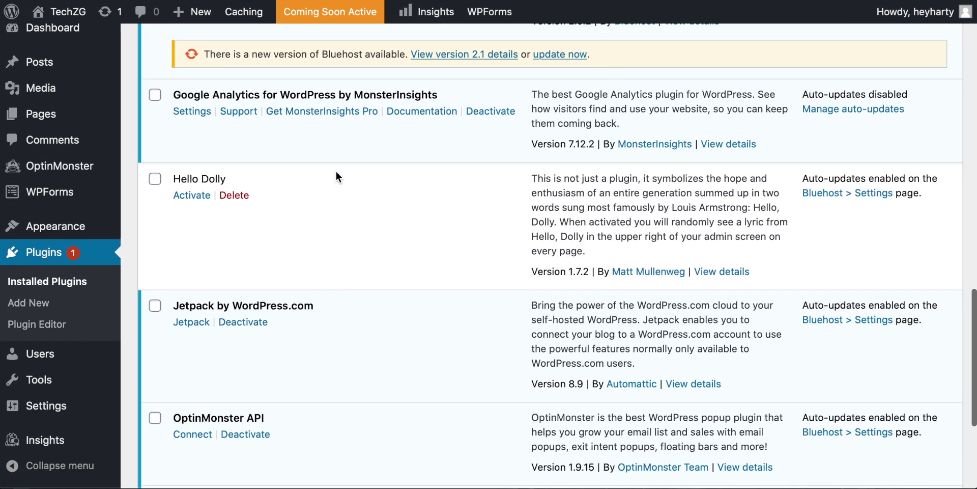
{"action": "scroll", "coordinate": [336, 174], "scroll_direction": "down", "scroll_amount": 3}
{"action": "scroll", "coordinate": [303, 291], "scroll_direction": "down", "scroll_amount": 3}
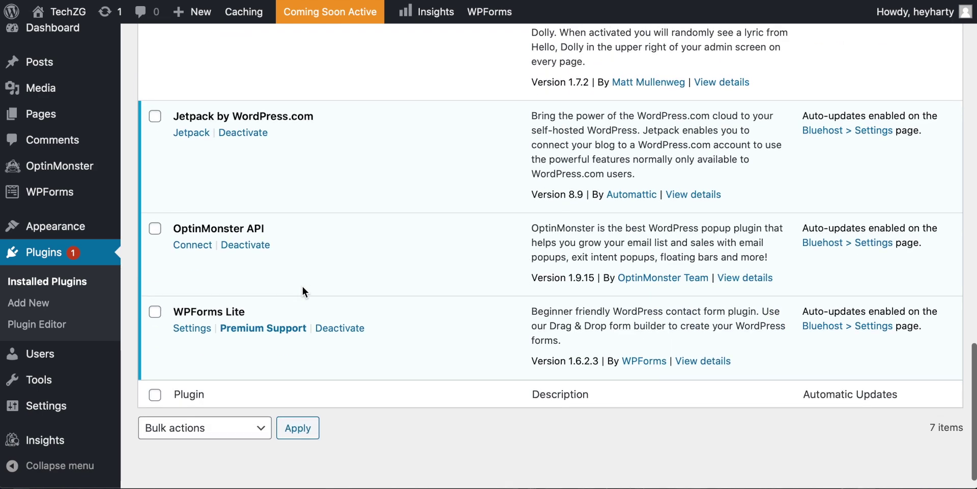
{"action": "scroll", "coordinate": [303, 290], "scroll_direction": "up", "scroll_amount": 4}
{"action": "scroll", "coordinate": [306, 291], "scroll_direction": "down", "scroll_amount": 3}
{"action": "scroll", "coordinate": [326, 297], "scroll_direction": "up", "scroll_amount": 1}
{"action": "scroll", "coordinate": [326, 297], "scroll_direction": "up", "scroll_amount": 9}
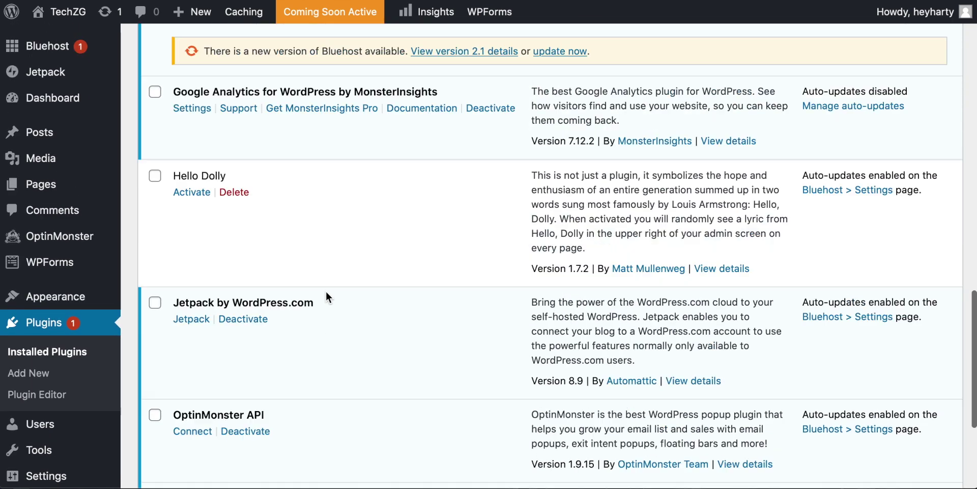
{"action": "scroll", "coordinate": [317, 222], "scroll_direction": "up", "scroll_amount": 7}
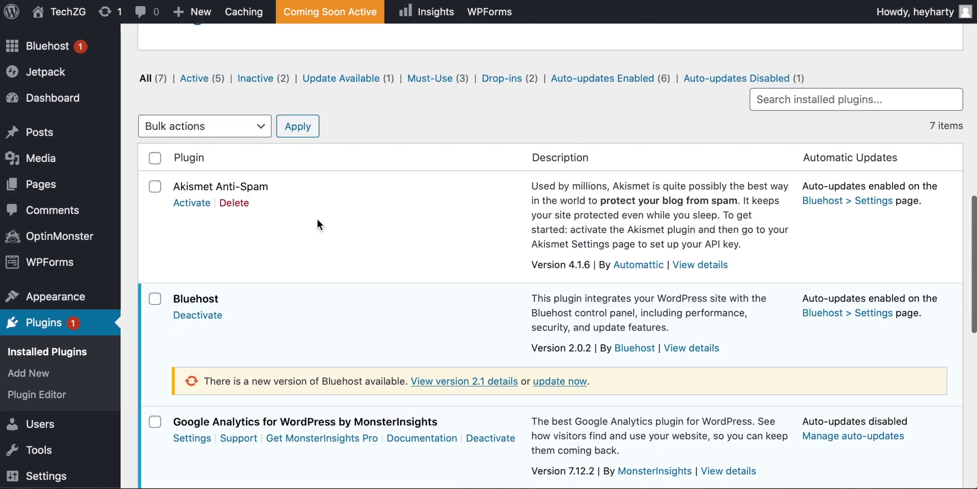
Select all installed plugins and deactivate them with a single bulk action
{"action": "scroll", "coordinate": [392, 255], "scroll_direction": "down", "scroll_amount": 2}
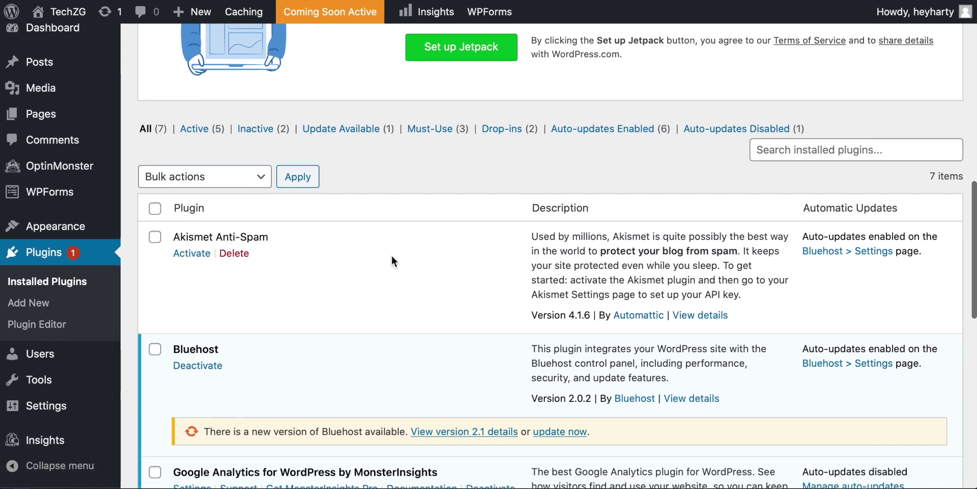
{"action": "scroll", "coordinate": [359, 246], "scroll_direction": "down", "scroll_amount": 2}
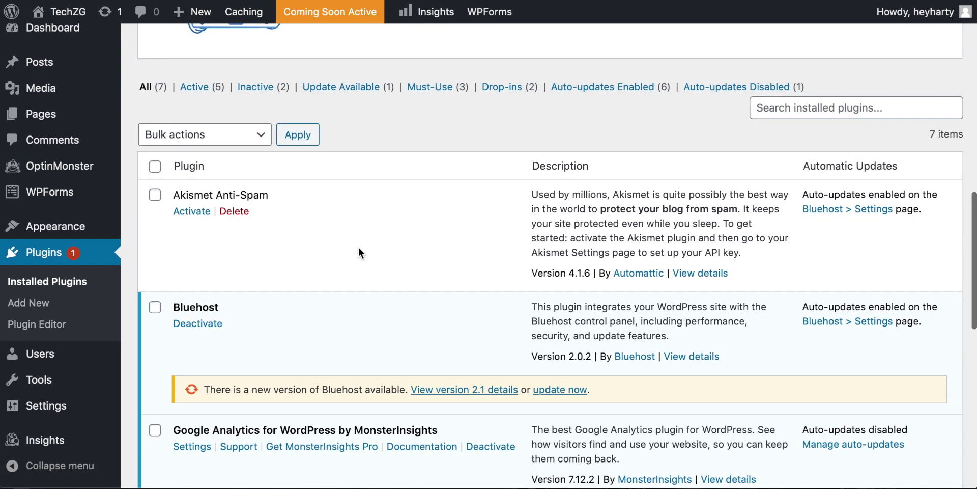
{"action": "scroll", "coordinate": [359, 246], "scroll_direction": "up", "scroll_amount": 2}
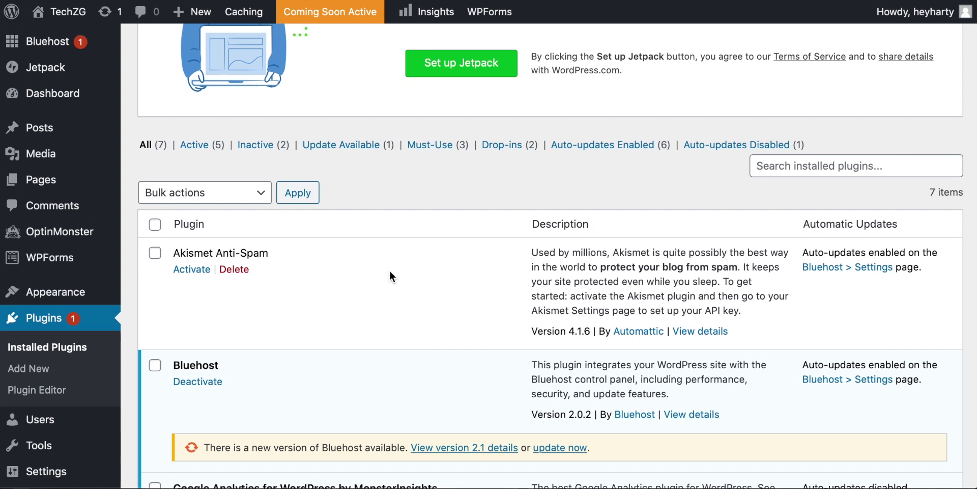
{"action": "scroll", "coordinate": [294, 264], "scroll_direction": "down", "scroll_amount": 1}
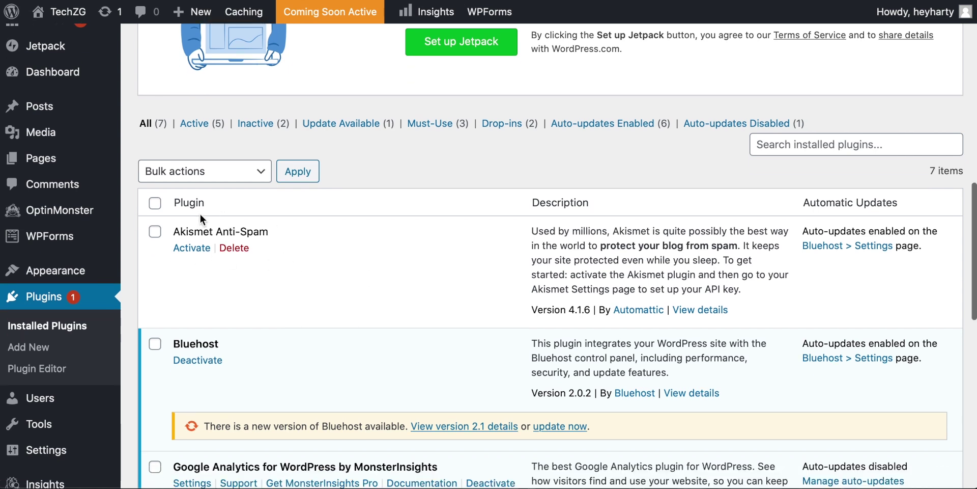
{"action": "scroll", "coordinate": [296, 278], "scroll_direction": "down", "scroll_amount": 2}
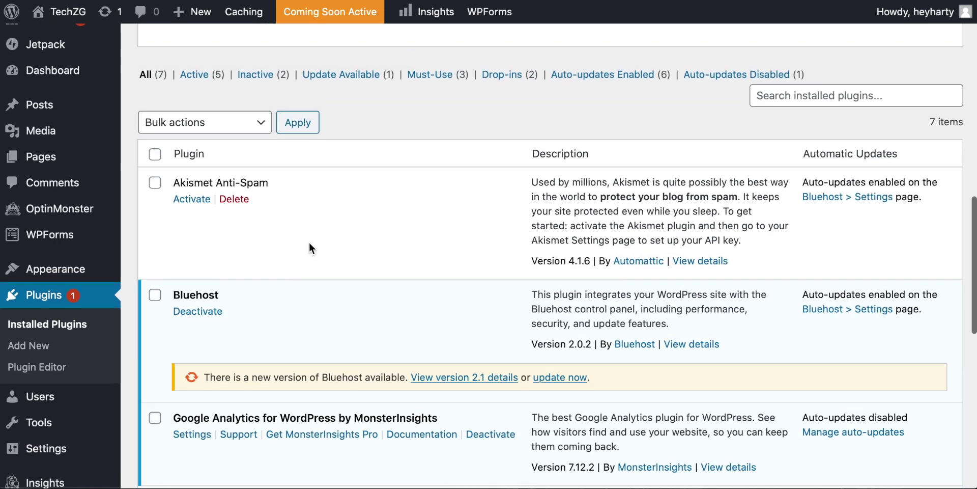
{"action": "left_click", "coordinate": [155, 155]}
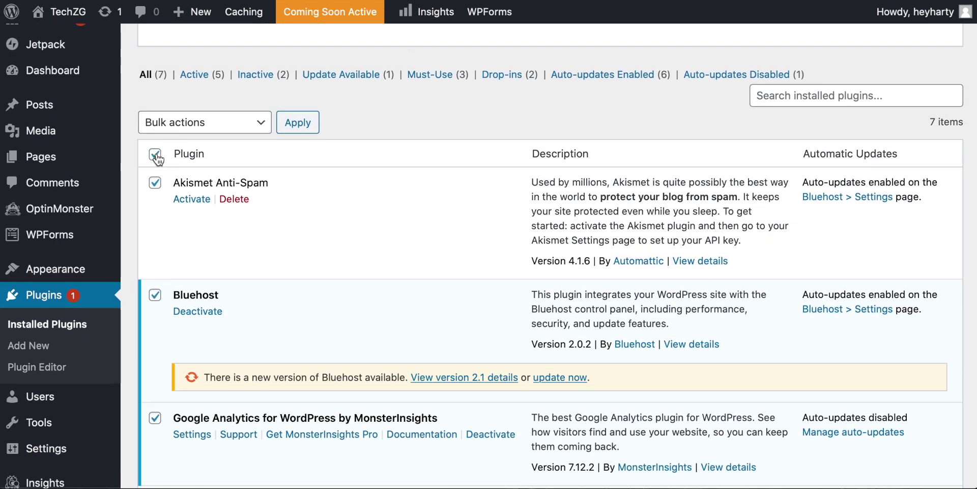
{"action": "scroll", "coordinate": [313, 199], "scroll_direction": "down", "scroll_amount": 4}
{"action": "scroll", "coordinate": [315, 199], "scroll_direction": "up", "scroll_amount": 4}
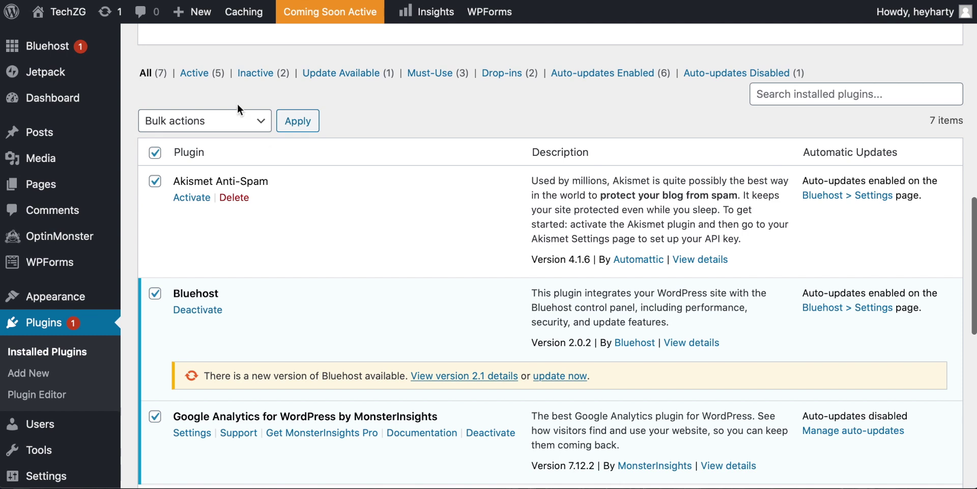
{"action": "left_click", "coordinate": [243, 122]}
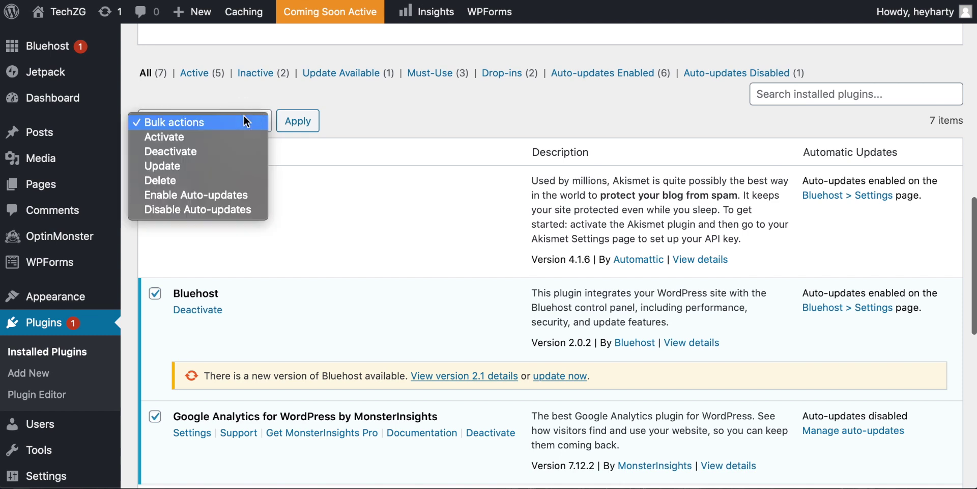
{"action": "left_click", "coordinate": [187, 155]}
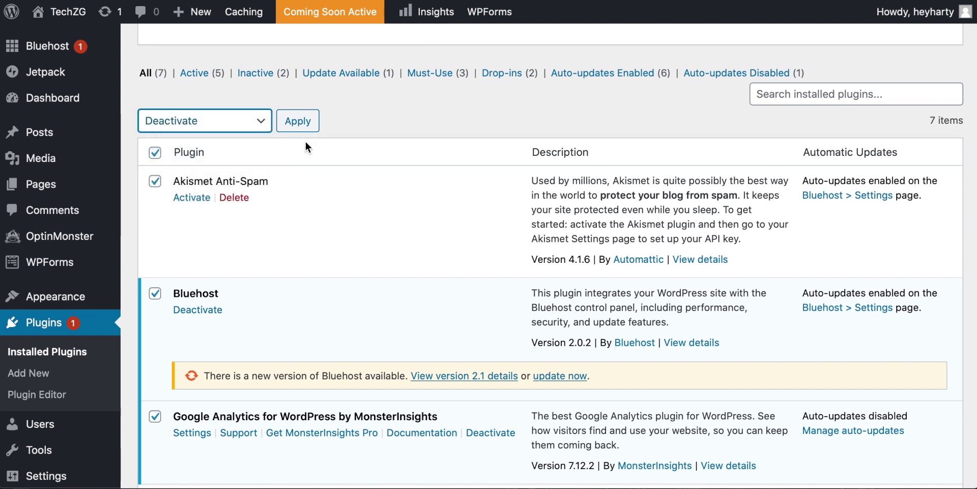
{"action": "left_click", "coordinate": [299, 124]}
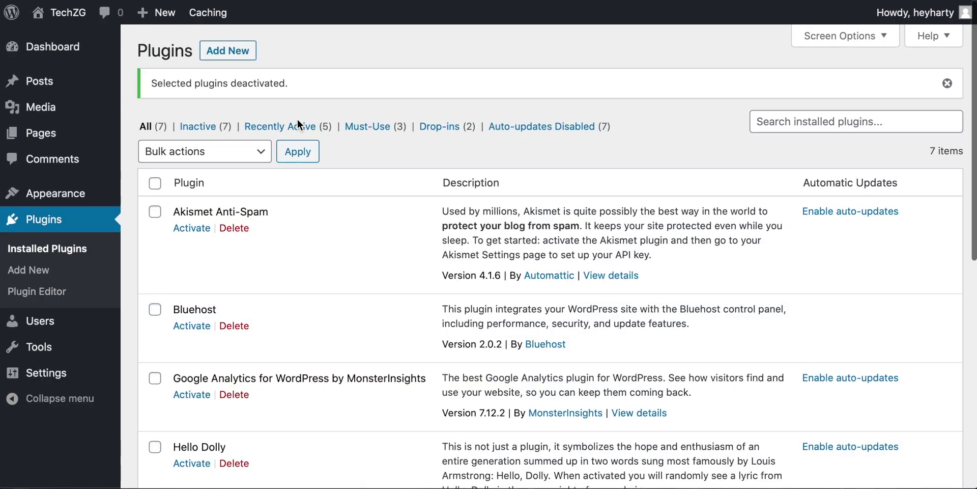
Select all the deactivated plugins and delete them with their data in one bulk action
{"action": "scroll", "coordinate": [298, 125], "scroll_direction": "down", "scroll_amount": 3}
{"action": "scroll", "coordinate": [297, 125], "scroll_direction": "down", "scroll_amount": 2}
{"action": "scroll", "coordinate": [298, 126], "scroll_direction": "up", "scroll_amount": 4}
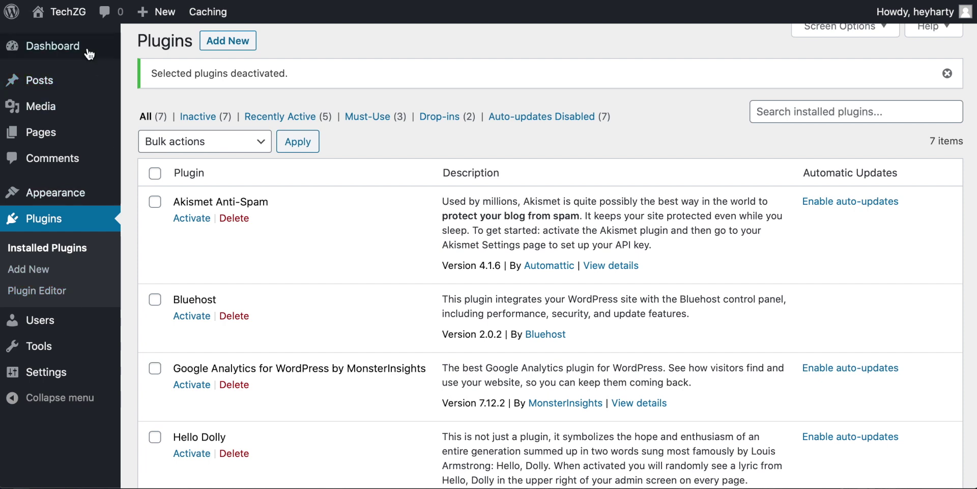
{"action": "left_click", "coordinate": [242, 143]}
{"action": "left_click", "coordinate": [242, 143]}
{"action": "left_click", "coordinate": [155, 173]}
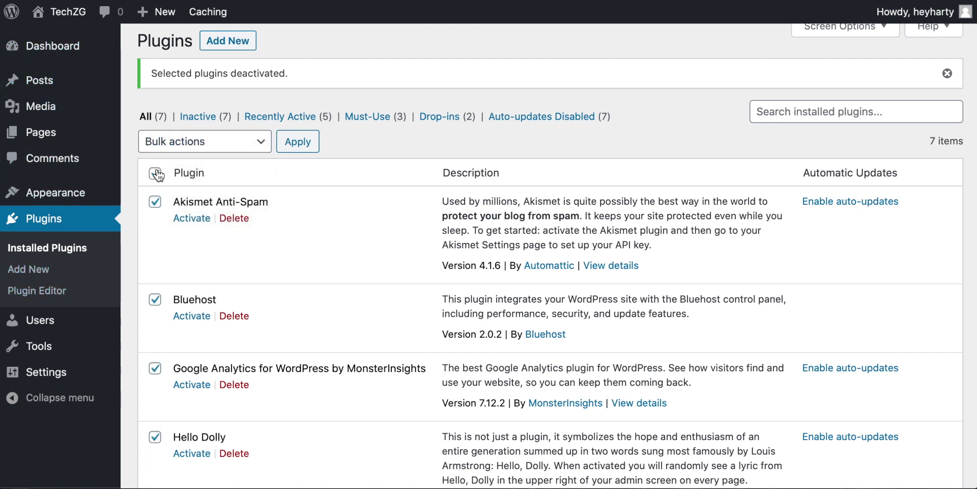
{"action": "left_click", "coordinate": [223, 152]}
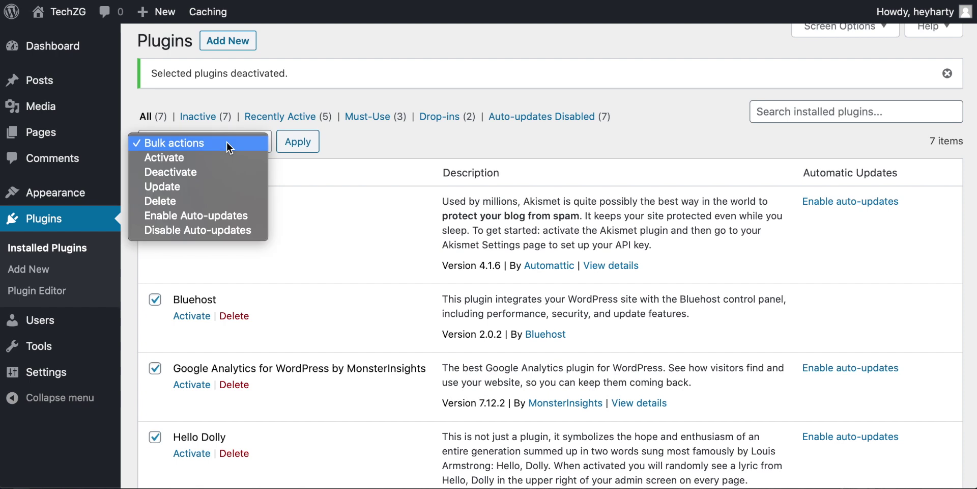
{"action": "left_click", "coordinate": [176, 200]}
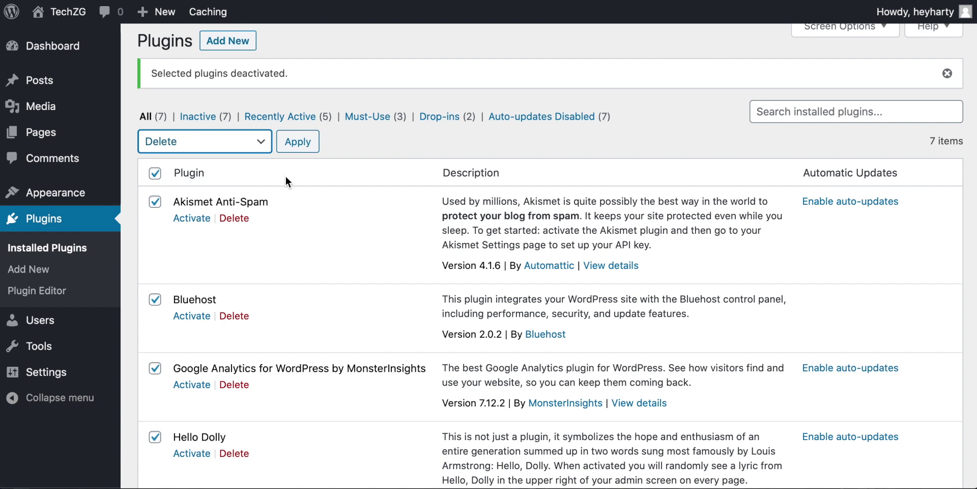
{"action": "left_click", "coordinate": [298, 143]}
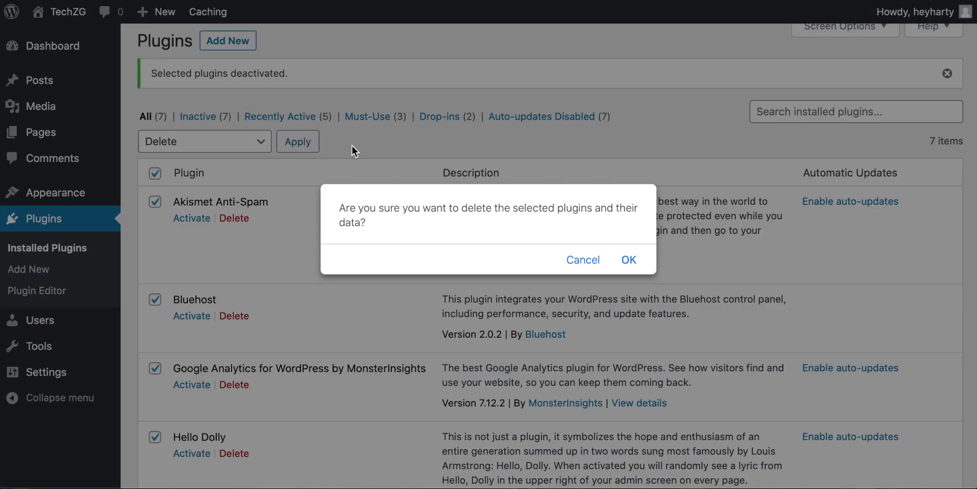
{"action": "left_click", "coordinate": [632, 261]}
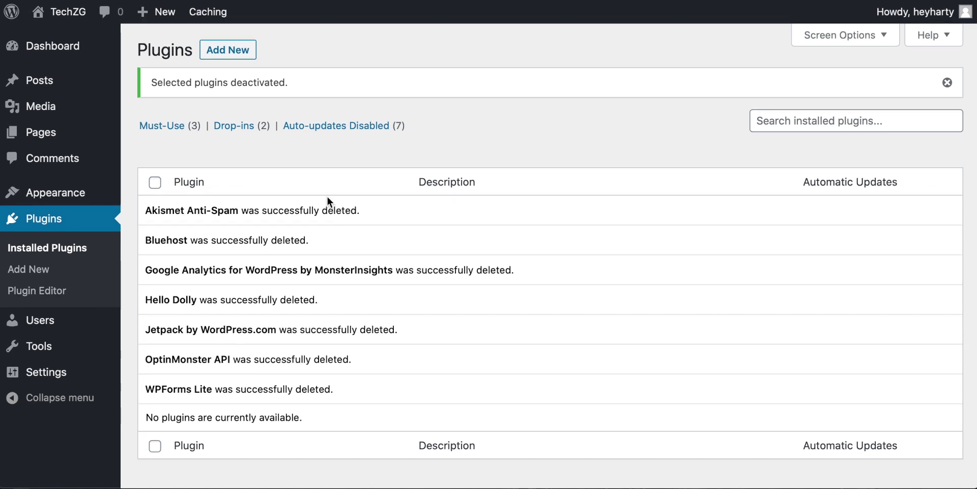
Open the page for adding plugins and search the directory for "beaver builder"
{"action": "left_click", "coordinate": [39, 273]}
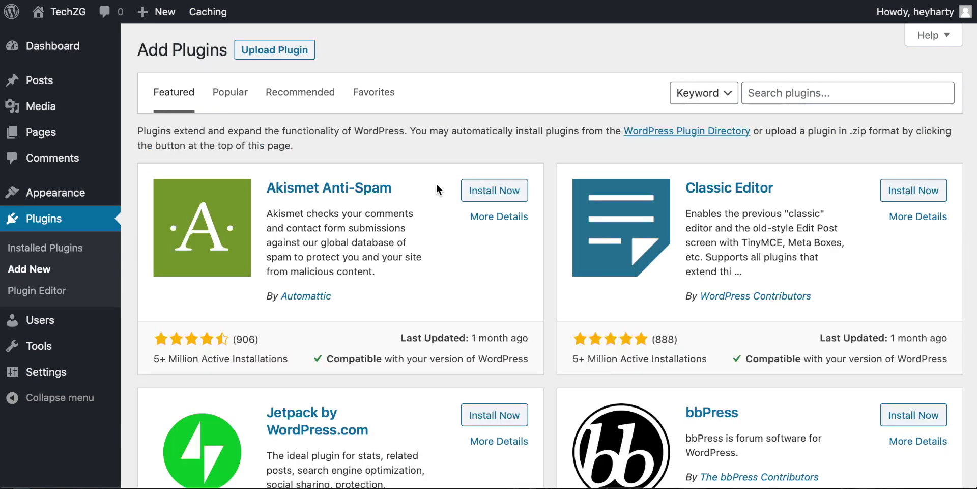
{"action": "left_click", "coordinate": [799, 95]}
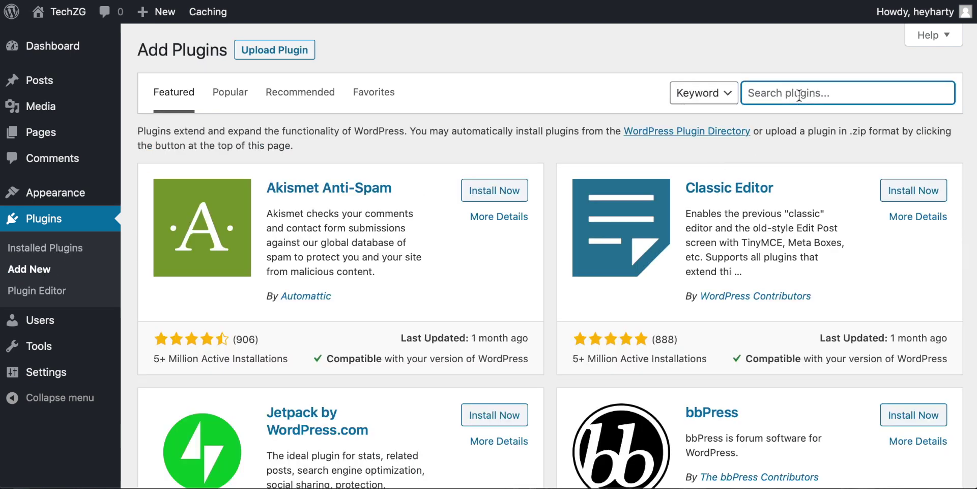
{"action": "type", "text": "beaver builk"}
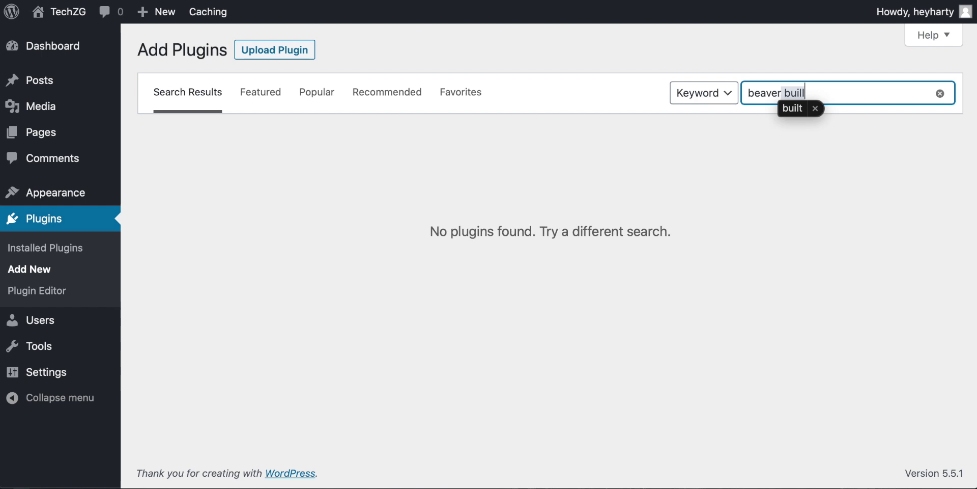
{"action": "key", "text": "BackSpace"}
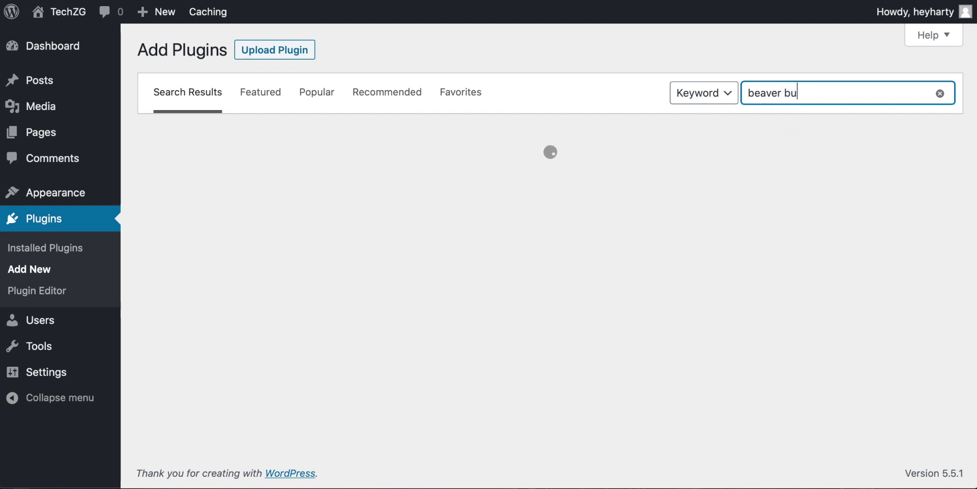
{"action": "key", "text": "BackSpace"}
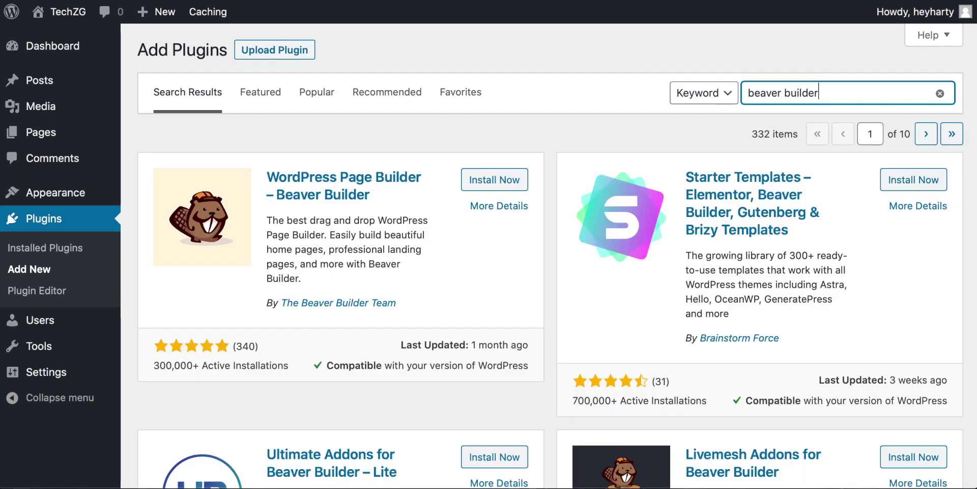
Compare the WordPress Page Builder – Beaver Builder and Starter Templates plugins by description, rating and active installations
{"action": "scroll", "coordinate": [778, 199], "scroll_direction": "down", "scroll_amount": 8}
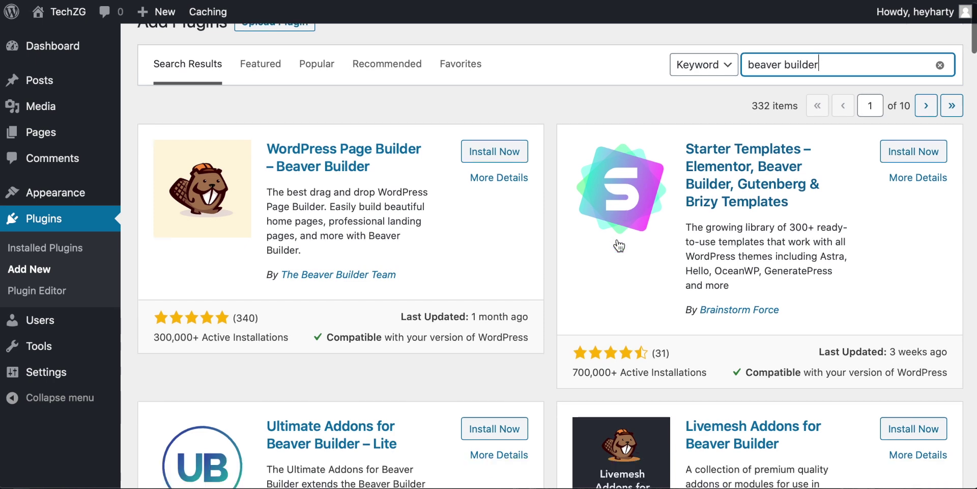
{"action": "scroll", "coordinate": [546, 304], "scroll_direction": "up", "scroll_amount": 8}
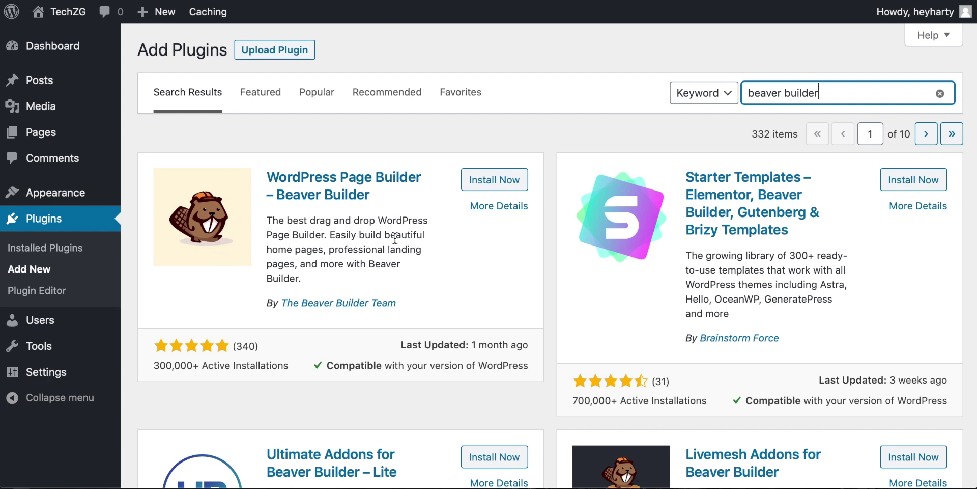
{"action": "scroll", "coordinate": [395, 237], "scroll_direction": "down", "scroll_amount": 2}
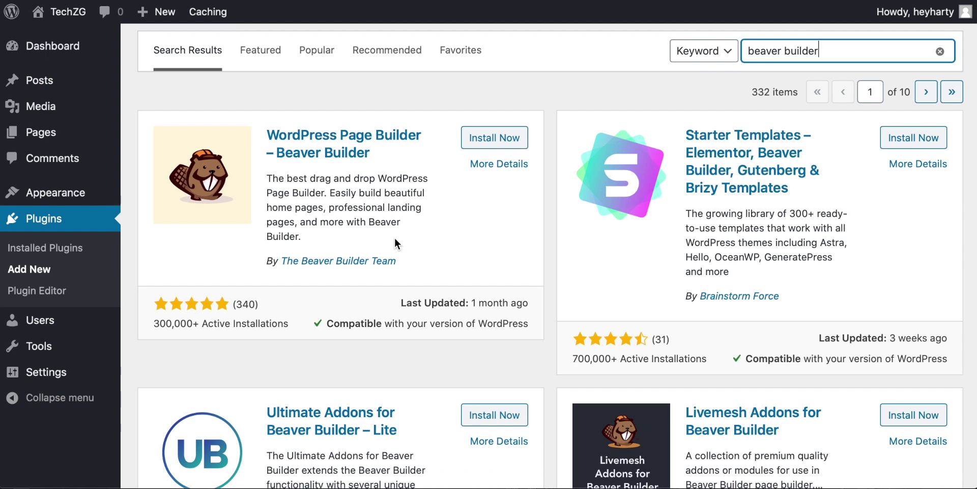
{"action": "scroll", "coordinate": [408, 216], "scroll_direction": "up", "scroll_amount": 2}
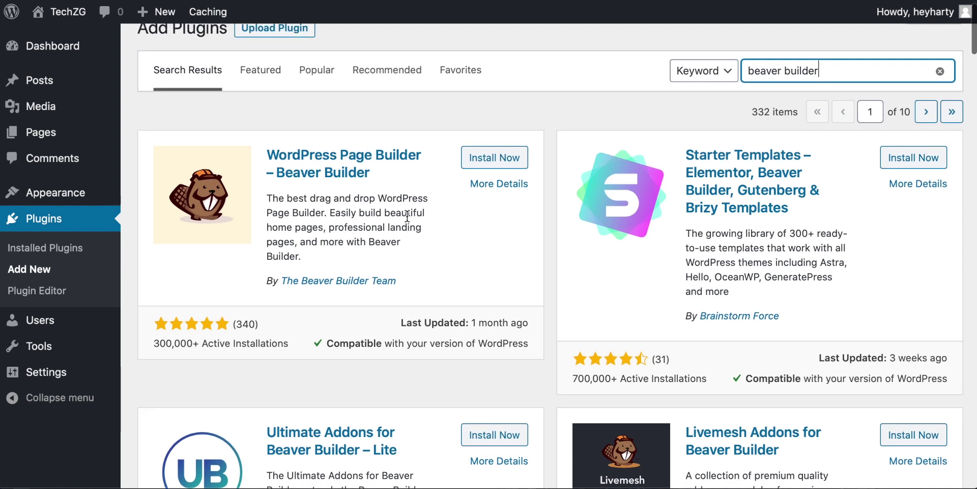
{"action": "scroll", "coordinate": [408, 219], "scroll_direction": "down", "scroll_amount": 2}
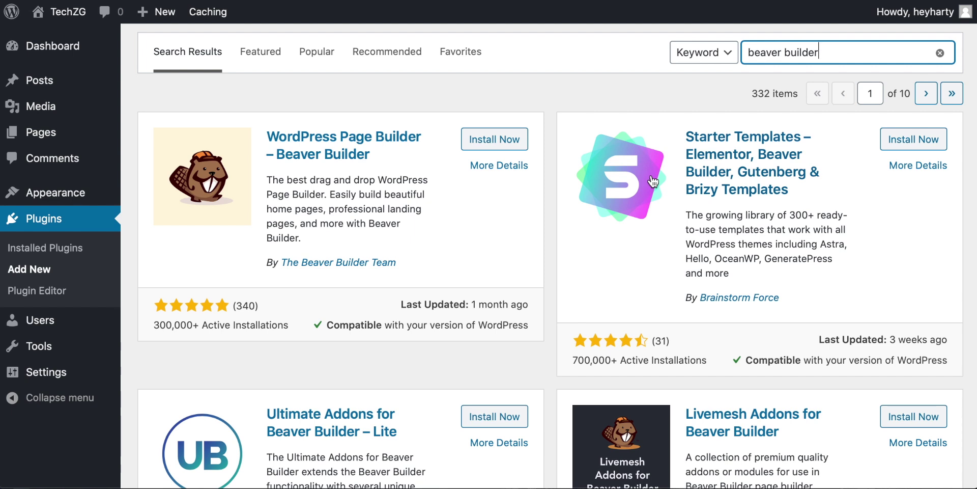
{"action": "scroll", "coordinate": [654, 182], "scroll_direction": "down", "scroll_amount": 1}
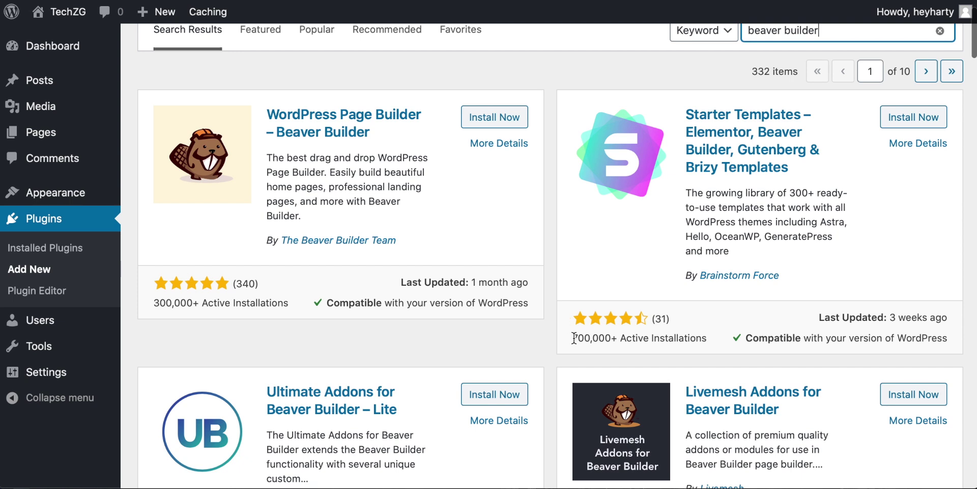
{"action": "left_click_drag", "start_coordinate": [572, 338], "coordinate": [640, 343]}
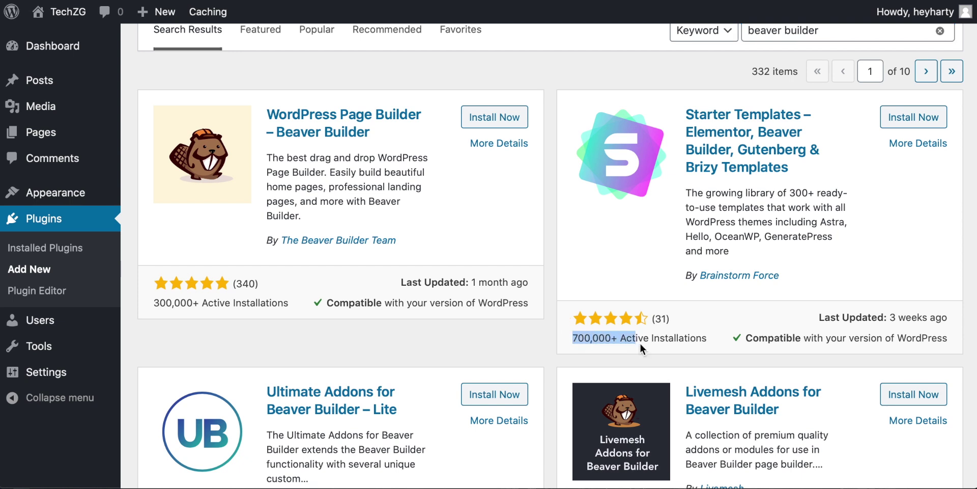
{"action": "left_click", "coordinate": [673, 333]}
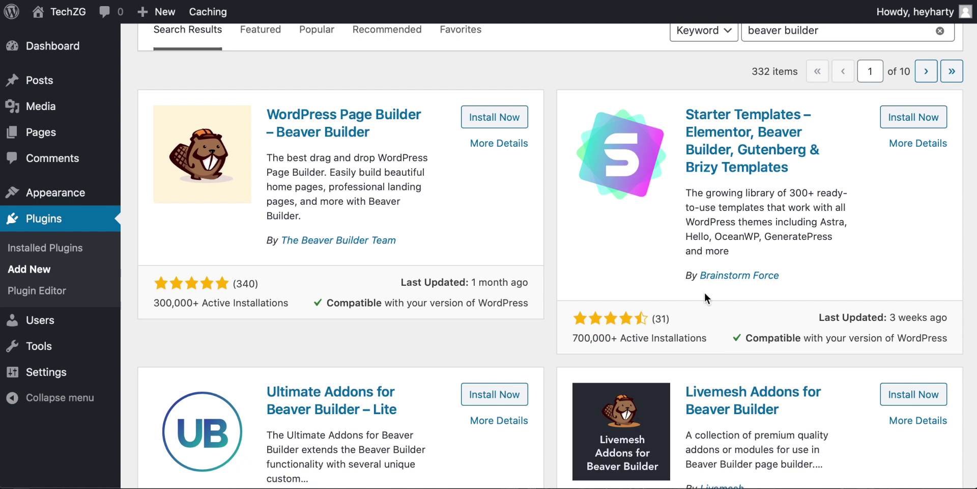
Install and activate the Starter Templates plugin by Brainstorm Force, and open its template library
{"action": "scroll", "coordinate": [704, 292], "scroll_direction": "up", "scroll_amount": 3}
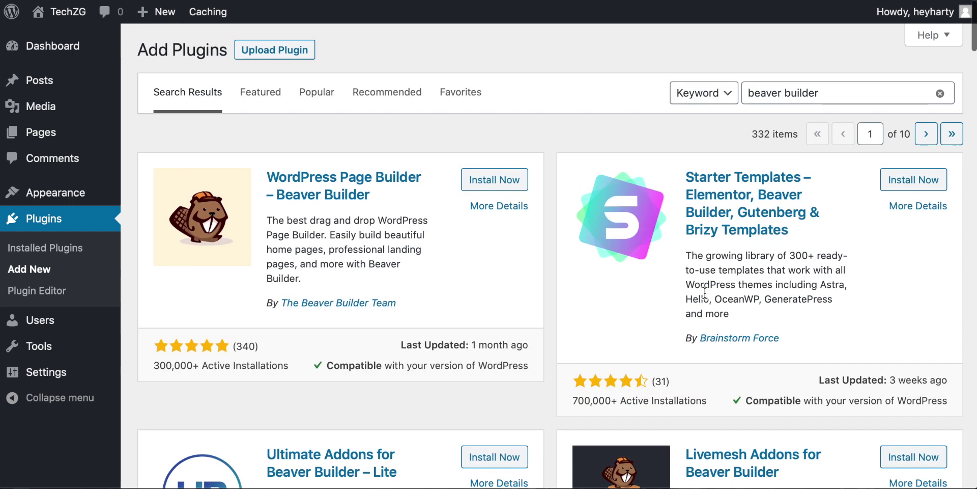
{"action": "left_click", "coordinate": [915, 181]}
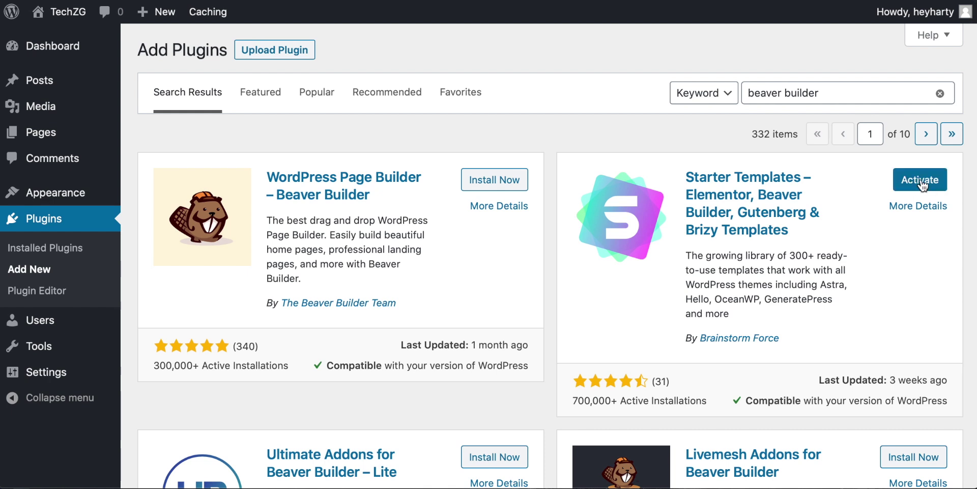
{"action": "left_click", "coordinate": [919, 181]}
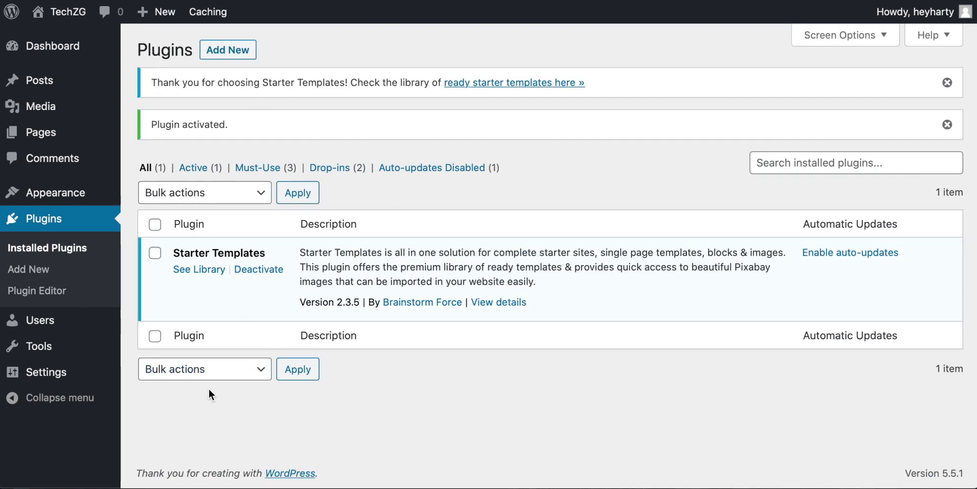
{"action": "left_click", "coordinate": [199, 270]}
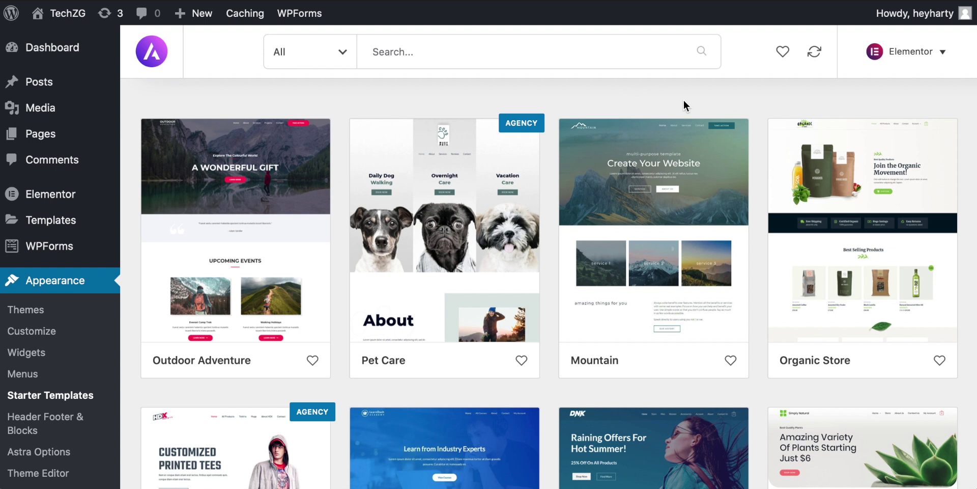
Check the available page builders while keeping Elementor, and filter the starter templates to Free only
{"action": "left_click", "coordinate": [943, 52]}
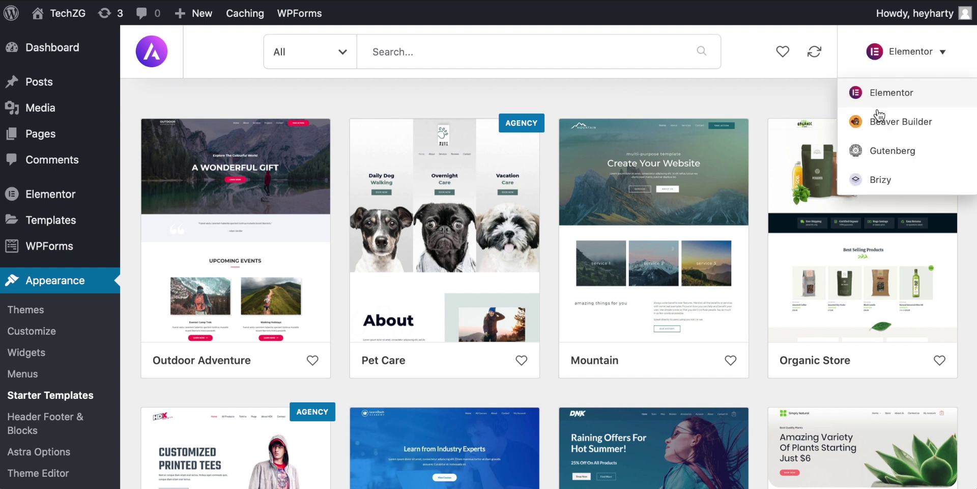
{"action": "left_click", "coordinate": [615, 87]}
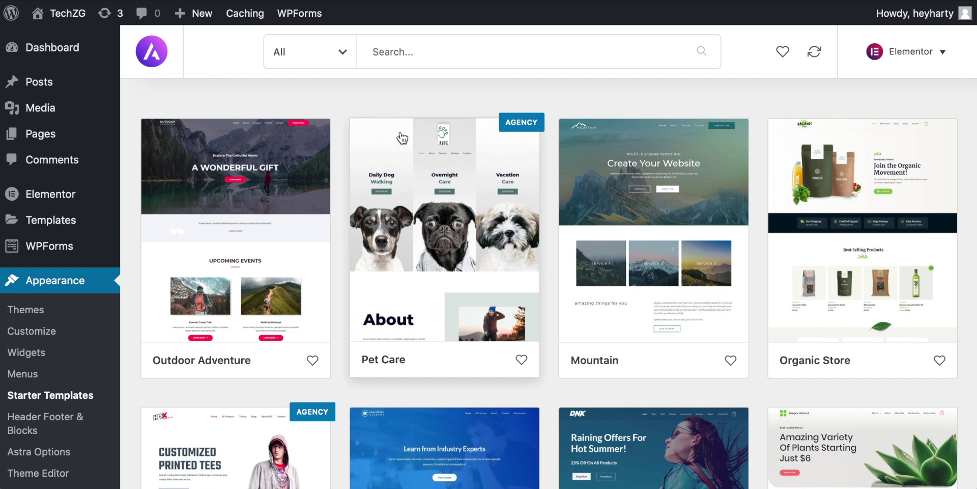
{"action": "left_click", "coordinate": [343, 57]}
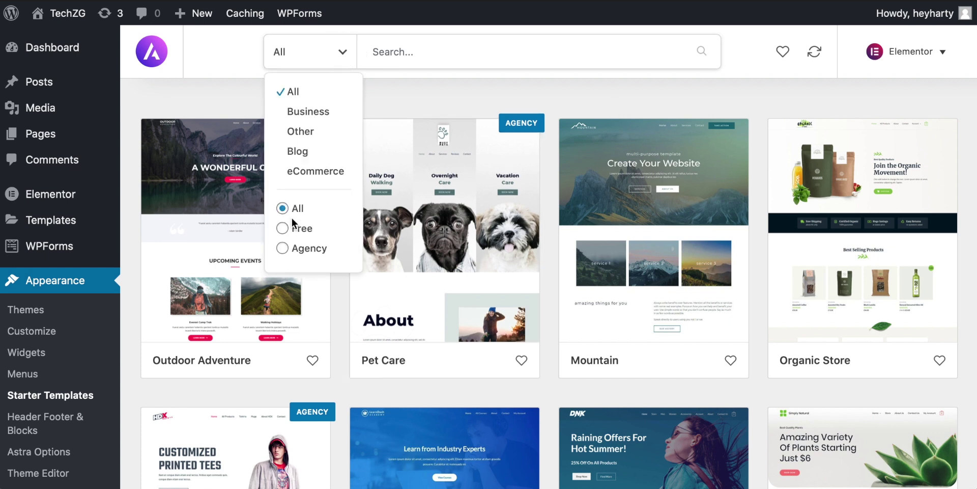
{"action": "left_click", "coordinate": [283, 229]}
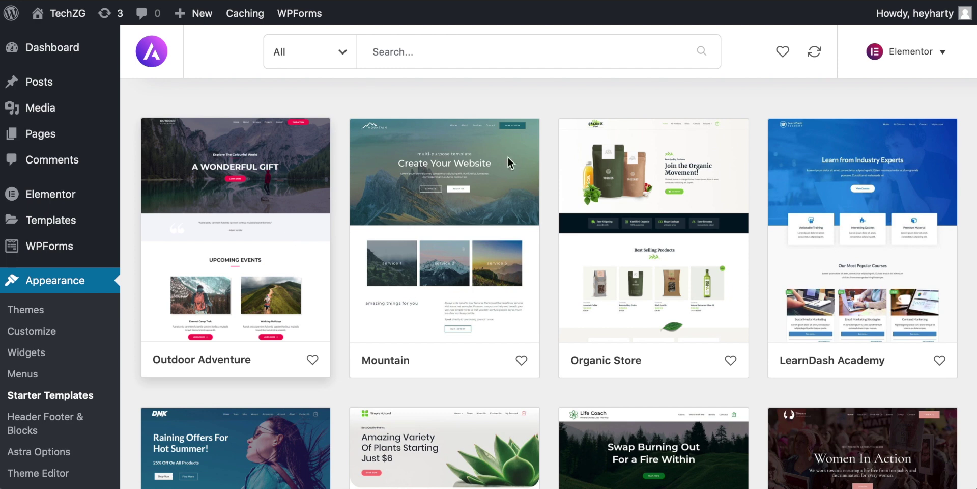
Browse the free Elementor starter templates and open the Life Coach template's details
{"action": "scroll", "coordinate": [508, 160], "scroll_direction": "down", "scroll_amount": 8}
{"action": "scroll", "coordinate": [501, 179], "scroll_direction": "up", "scroll_amount": 8}
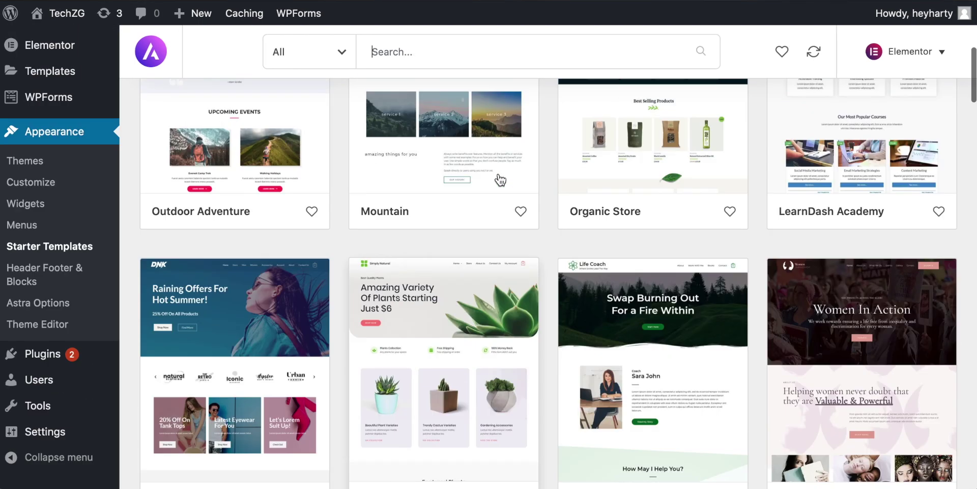
{"action": "scroll", "coordinate": [500, 179], "scroll_direction": "down", "scroll_amount": 1}
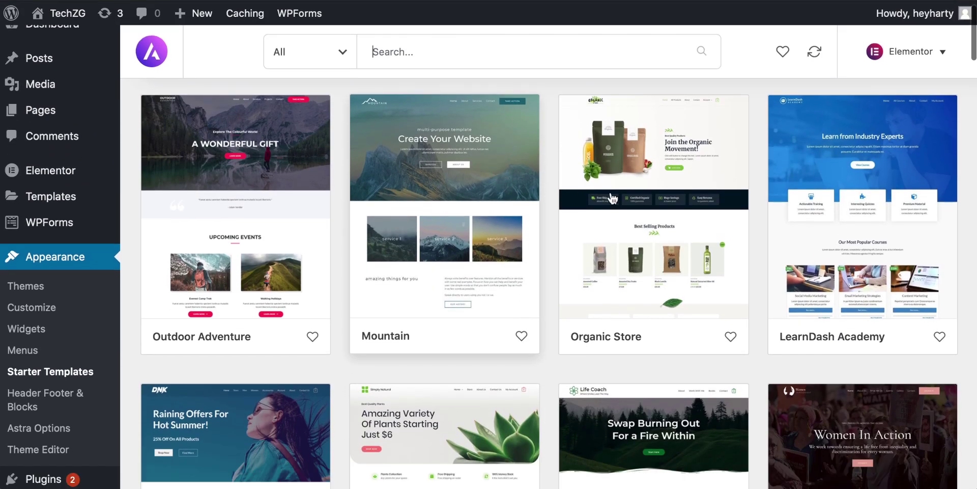
{"action": "scroll", "coordinate": [649, 151], "scroll_direction": "down", "scroll_amount": 4}
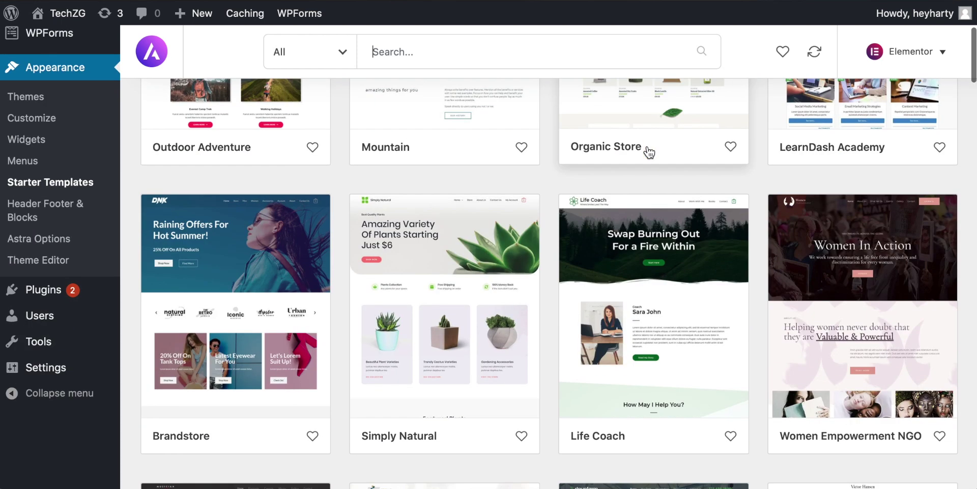
{"action": "left_click", "coordinate": [608, 260]}
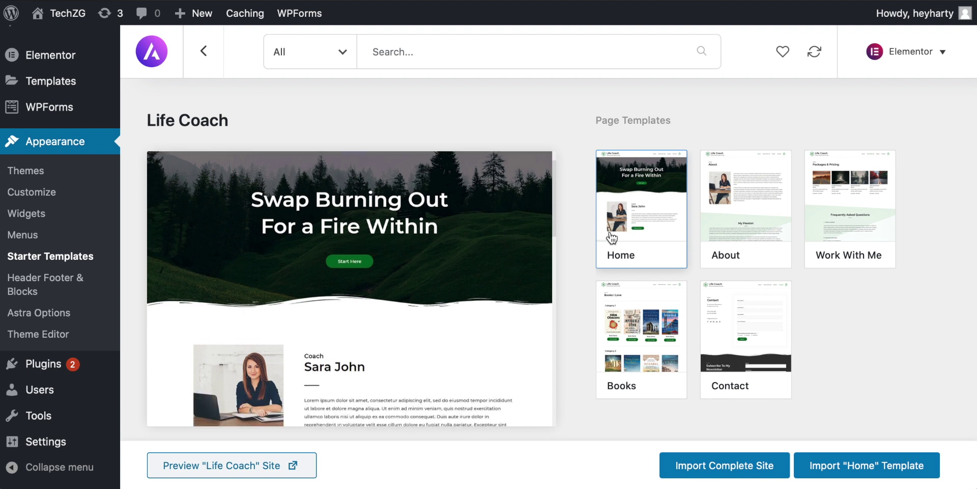
Preview the Life Coach template's About, Work With Me, Contact and Books pages, and look through its Home page
{"action": "left_click", "coordinate": [750, 224]}
{"action": "left_click", "coordinate": [854, 243]}
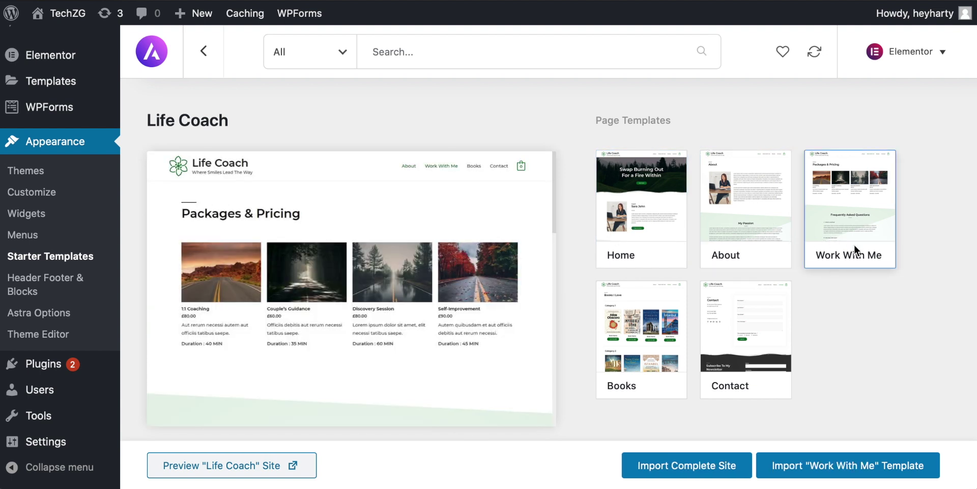
{"action": "left_click", "coordinate": [740, 346]}
{"action": "left_click", "coordinate": [639, 346]}
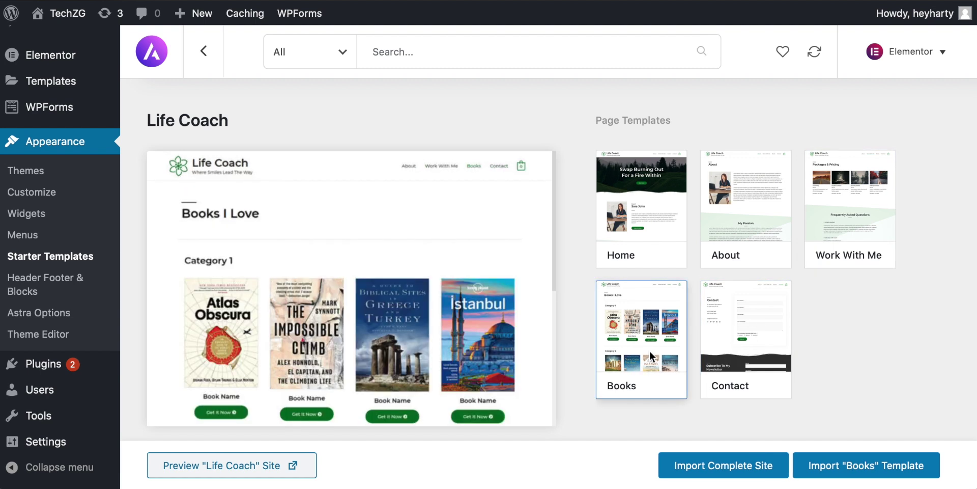
{"action": "left_click", "coordinate": [634, 206]}
{"action": "scroll", "coordinate": [379, 293], "scroll_direction": "down", "scroll_amount": 3}
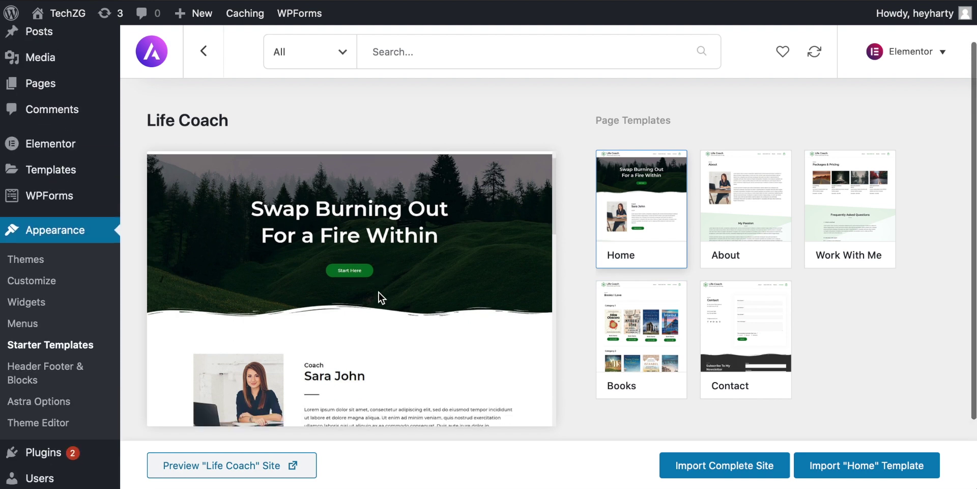
{"action": "scroll", "coordinate": [379, 295], "scroll_direction": "down", "scroll_amount": 10}
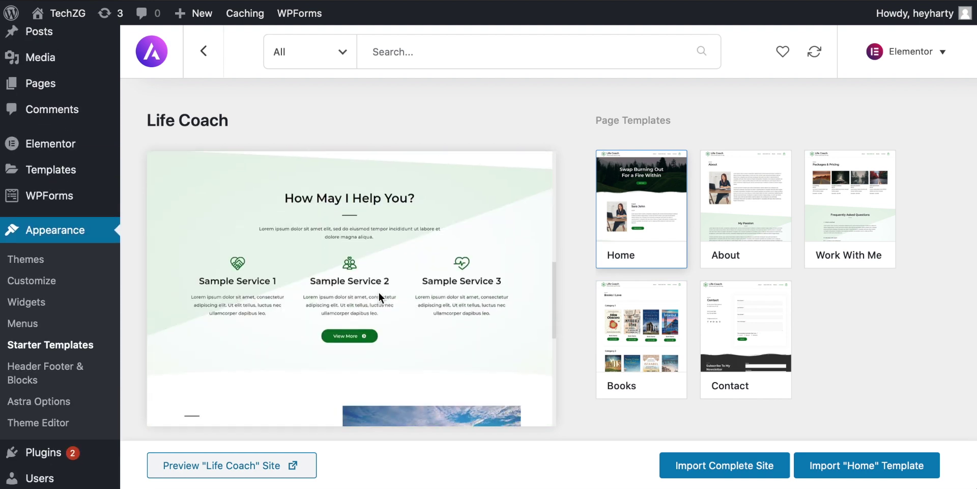
Return to the template library, open the Musician template's details, and look through its Home page
{"action": "scroll", "coordinate": [378, 291], "scroll_direction": "up", "scroll_amount": 5}
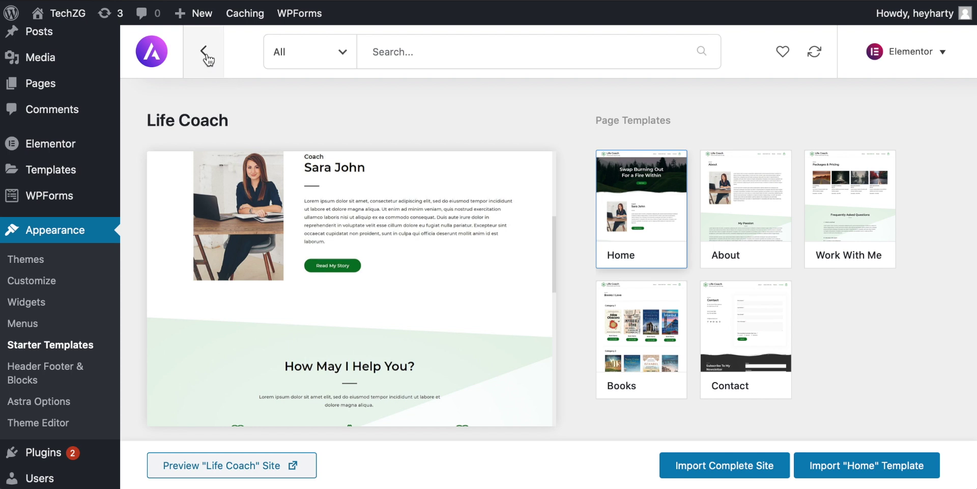
{"action": "left_click", "coordinate": [204, 51]}
{"action": "scroll", "coordinate": [542, 310], "scroll_direction": "down", "scroll_amount": 9}
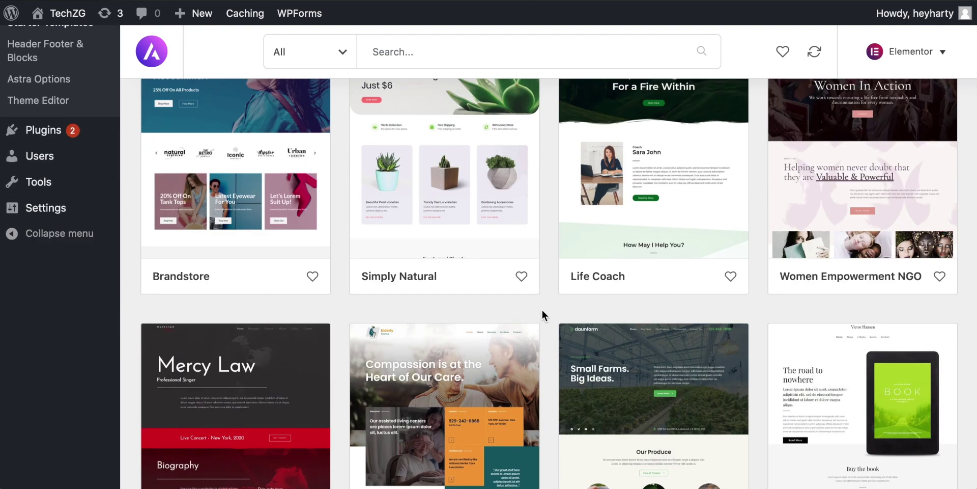
{"action": "scroll", "coordinate": [542, 310], "scroll_direction": "down", "scroll_amount": 1}
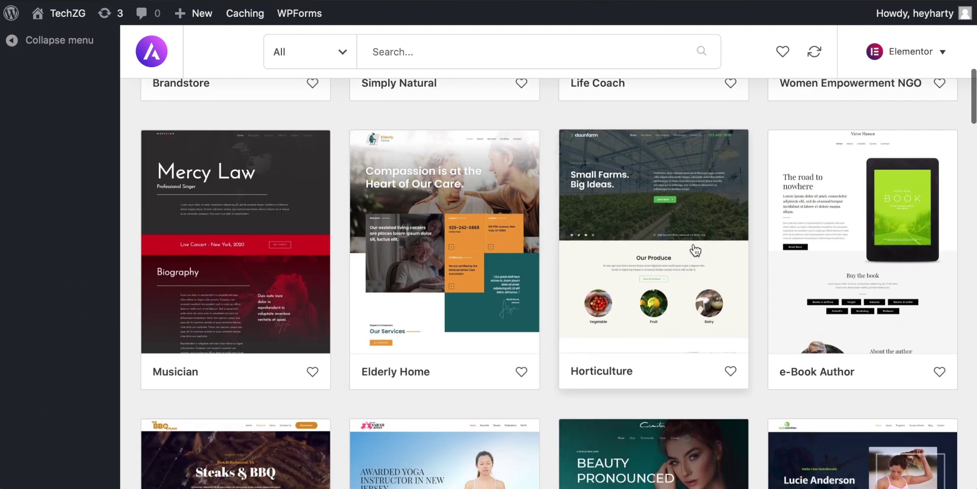
{"action": "left_click", "coordinate": [295, 249]}
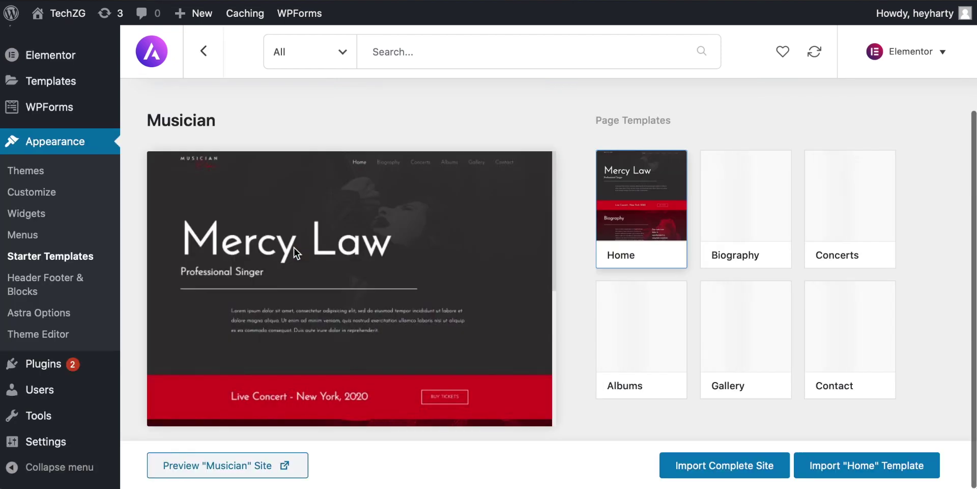
{"action": "scroll", "coordinate": [456, 282], "scroll_direction": "down", "scroll_amount": 5}
{"action": "scroll", "coordinate": [457, 282], "scroll_direction": "up", "scroll_amount": 3}
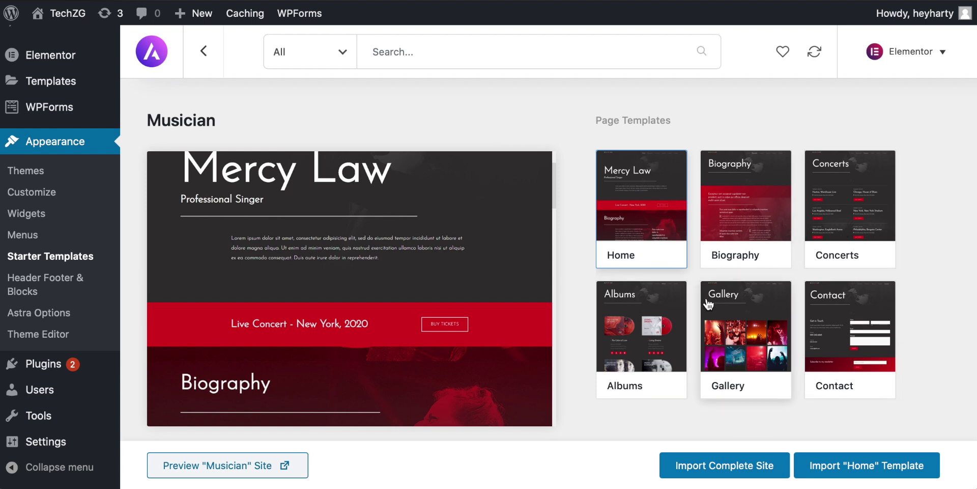
Import the complete Musician site with customizer settings, widgets and content, deleting the previously imported site
{"action": "left_click", "coordinate": [714, 466]}
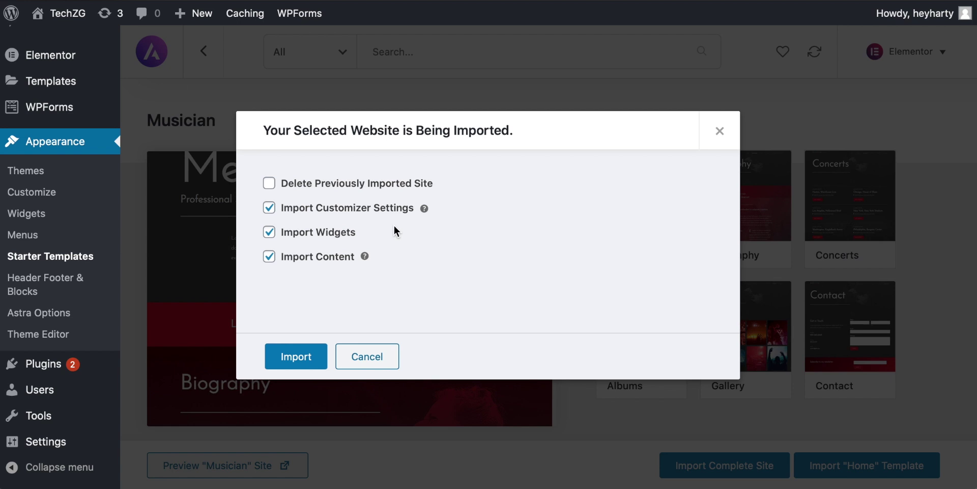
{"action": "left_click", "coordinate": [272, 186]}
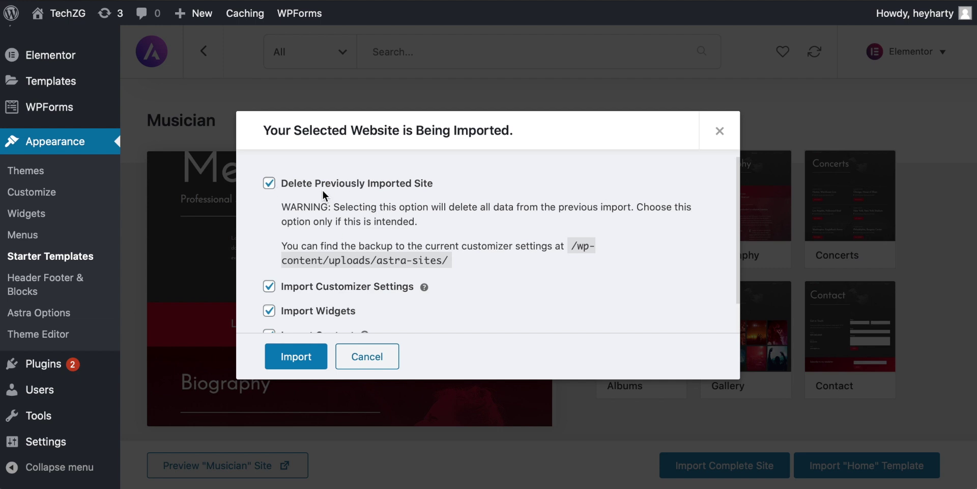
{"action": "left_click", "coordinate": [302, 359]}
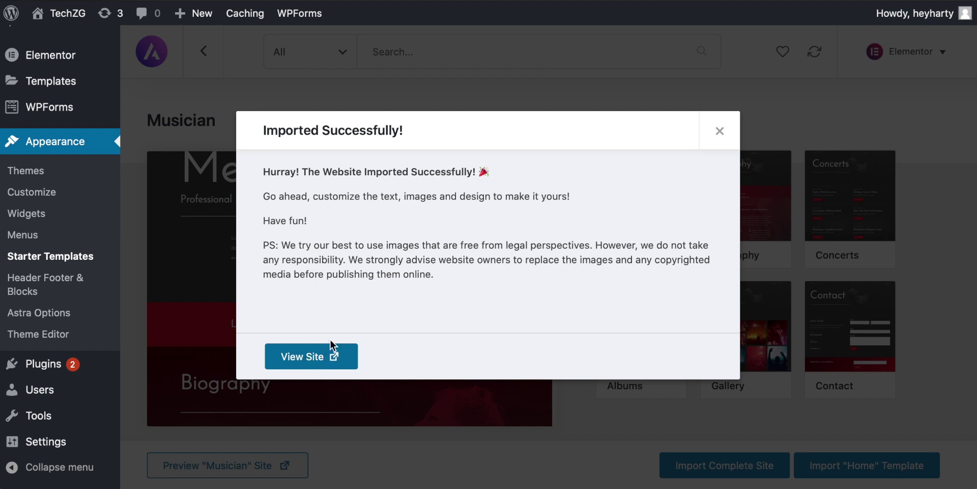
View the imported site and open its Home page in the Elementor editor, keeping it open while returning to the Starter Templates page
{"action": "left_click", "coordinate": [302, 356]}
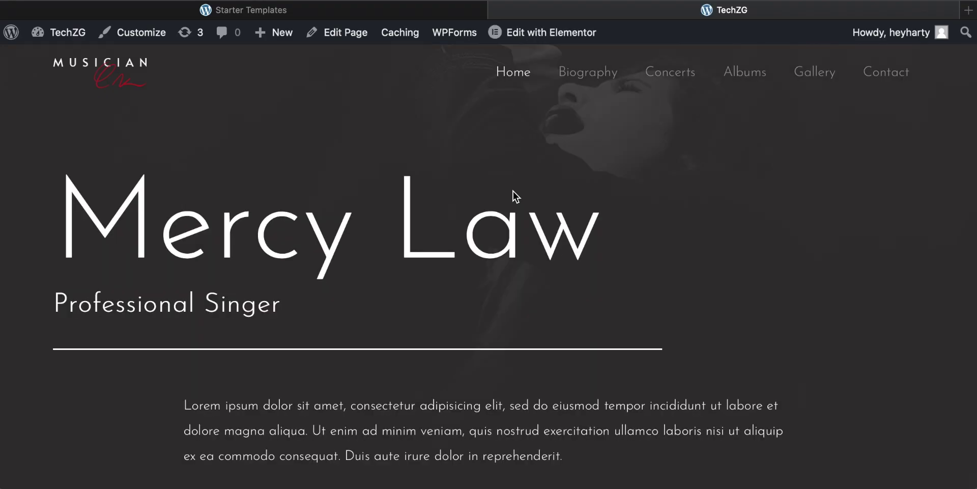
{"action": "scroll", "coordinate": [513, 191], "scroll_direction": "down", "scroll_amount": 2}
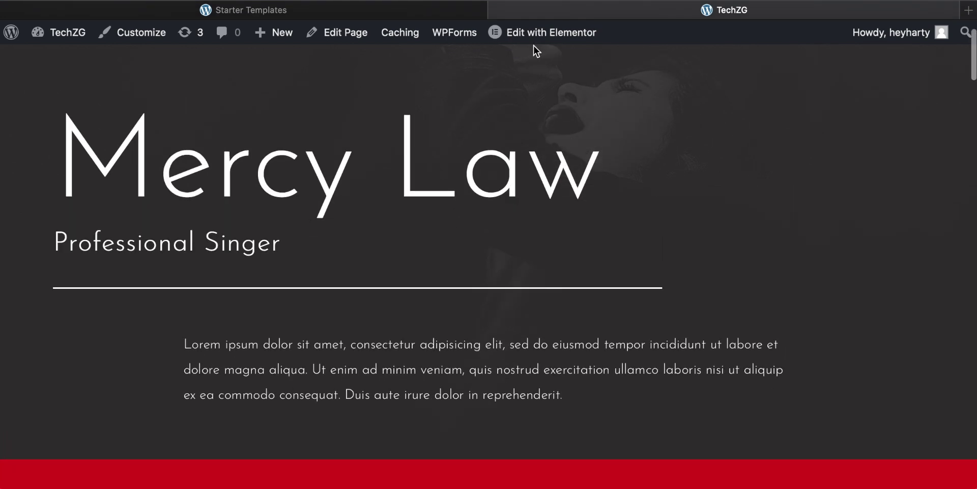
{"action": "left_click", "coordinate": [532, 32]}
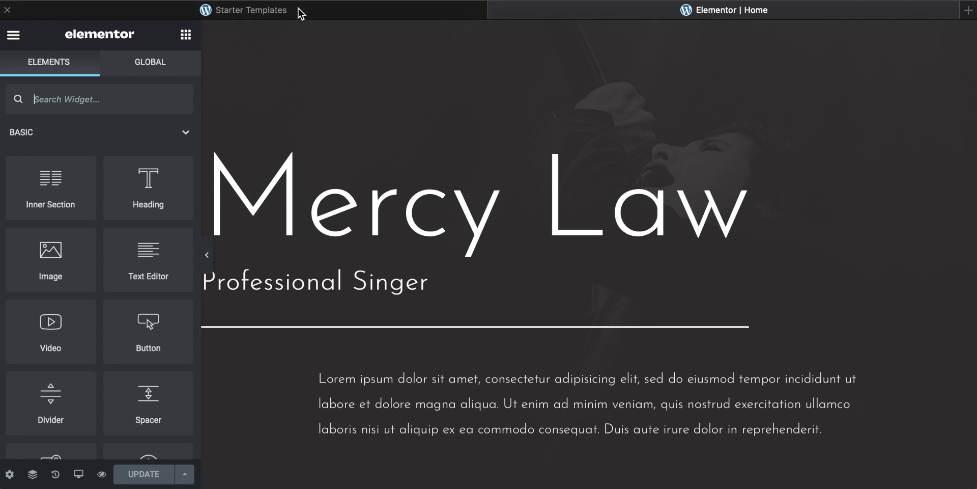
{"action": "mouse_move", "coordinate": [299, 8]}
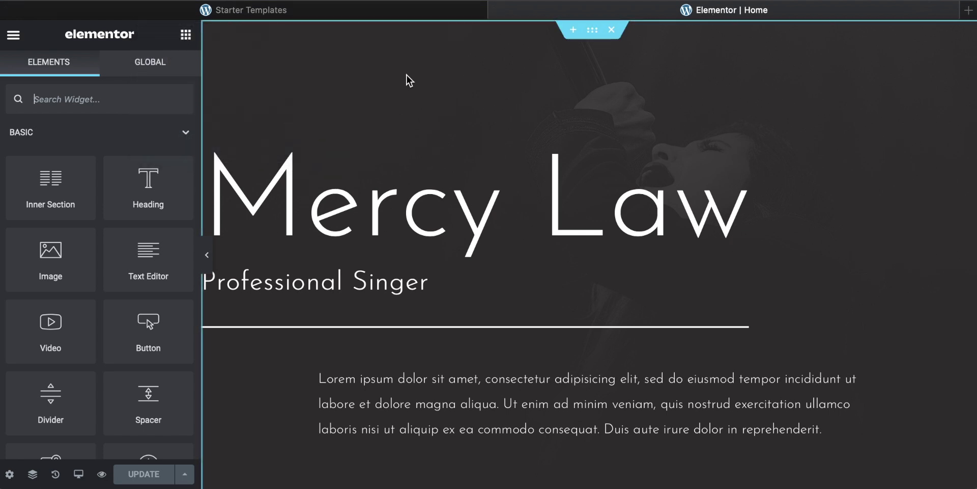
{"action": "left_click", "coordinate": [276, 10]}
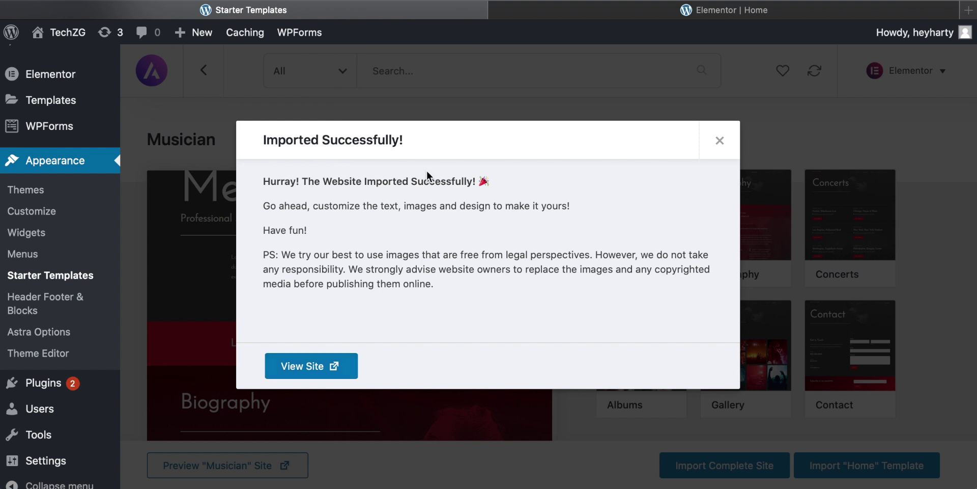